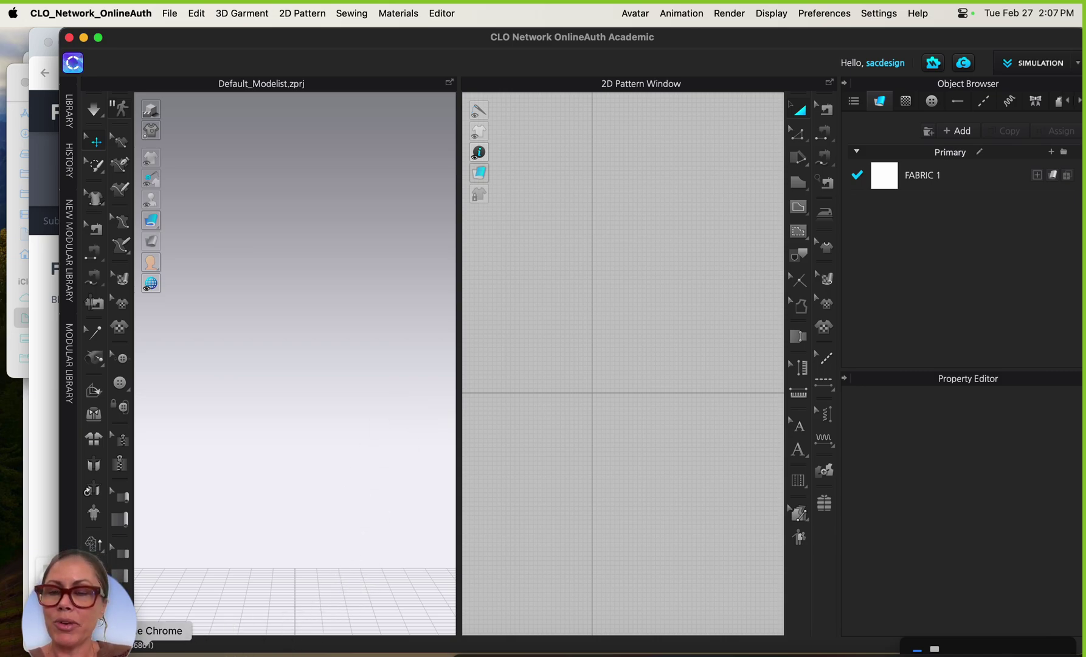
Switch to Chrome and look through the free 3D furniture models on Free3D
click(155, 648)
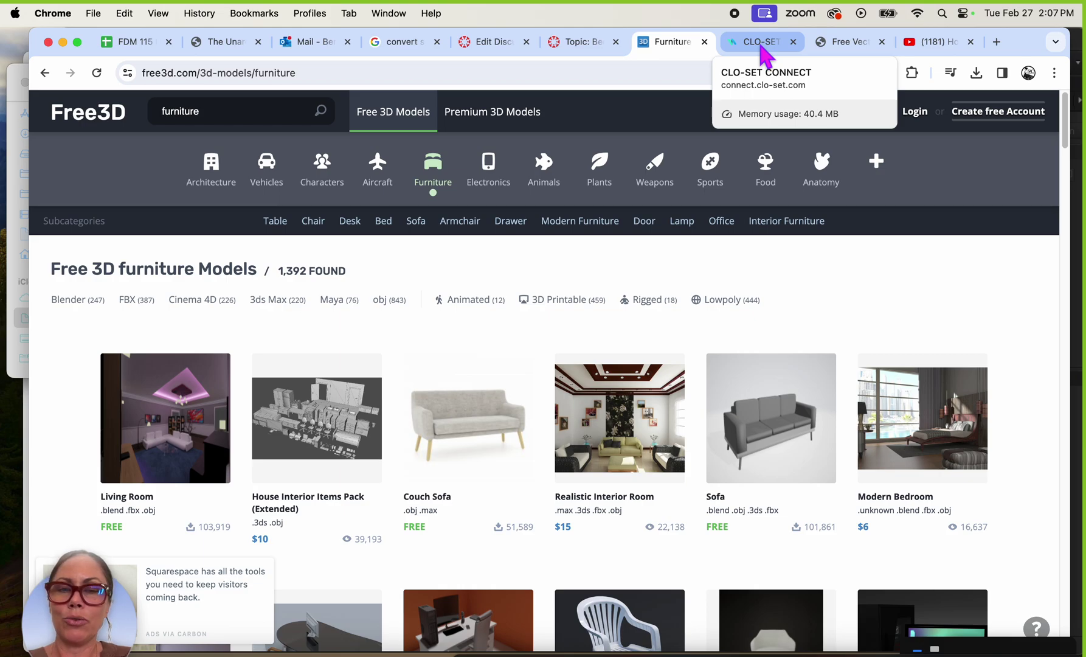
scroll(730, 481, down, 5)
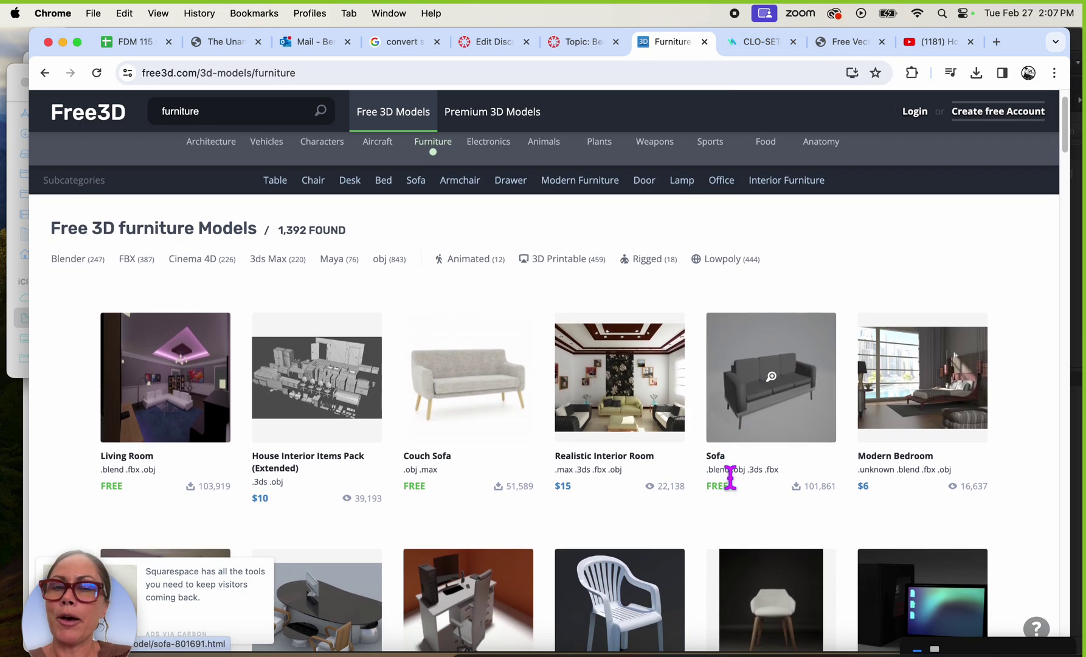
scroll(729, 499, down, 3)
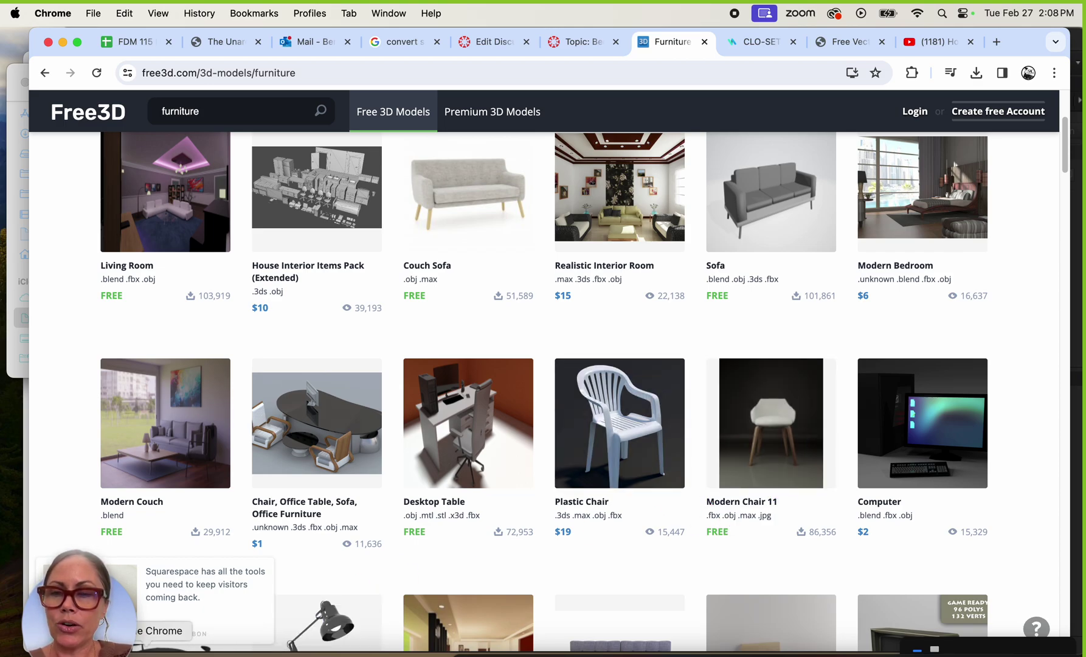
Switch back to CLO and open modern chair 11 obj.obj as an Avatar object, in mm at 100% scale
click(219, 650)
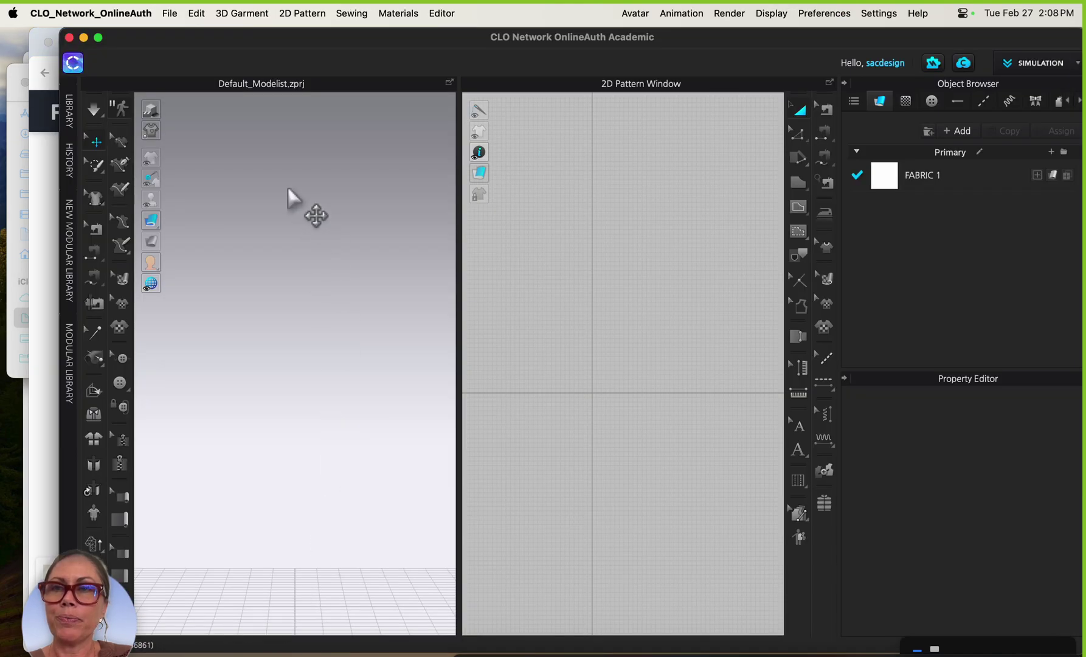
click(171, 13)
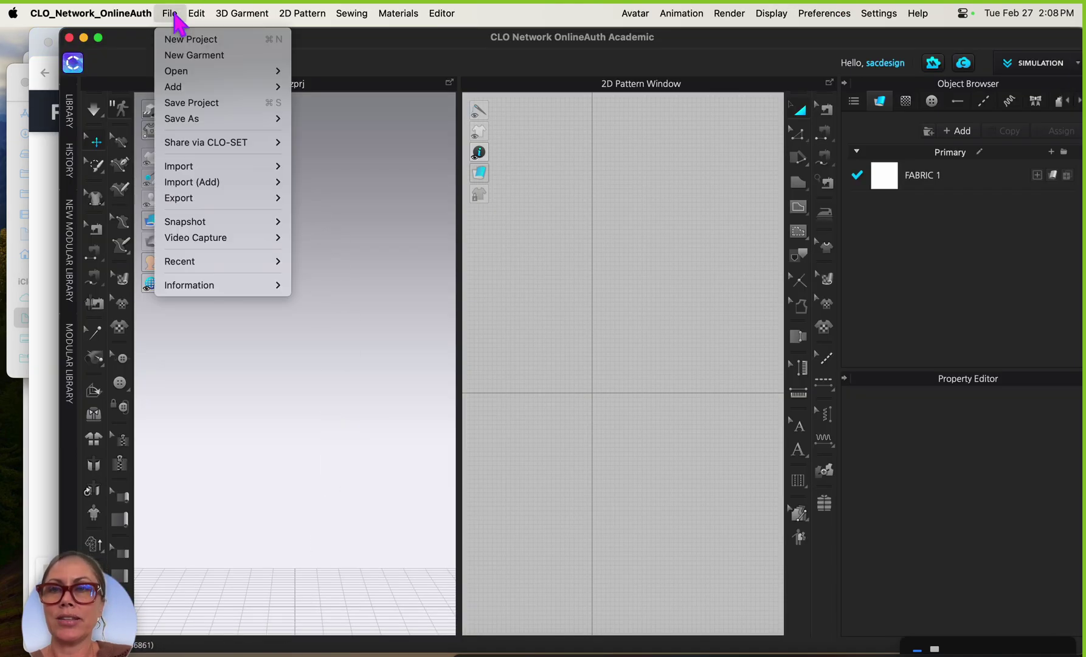
mouse_move(177, 172)
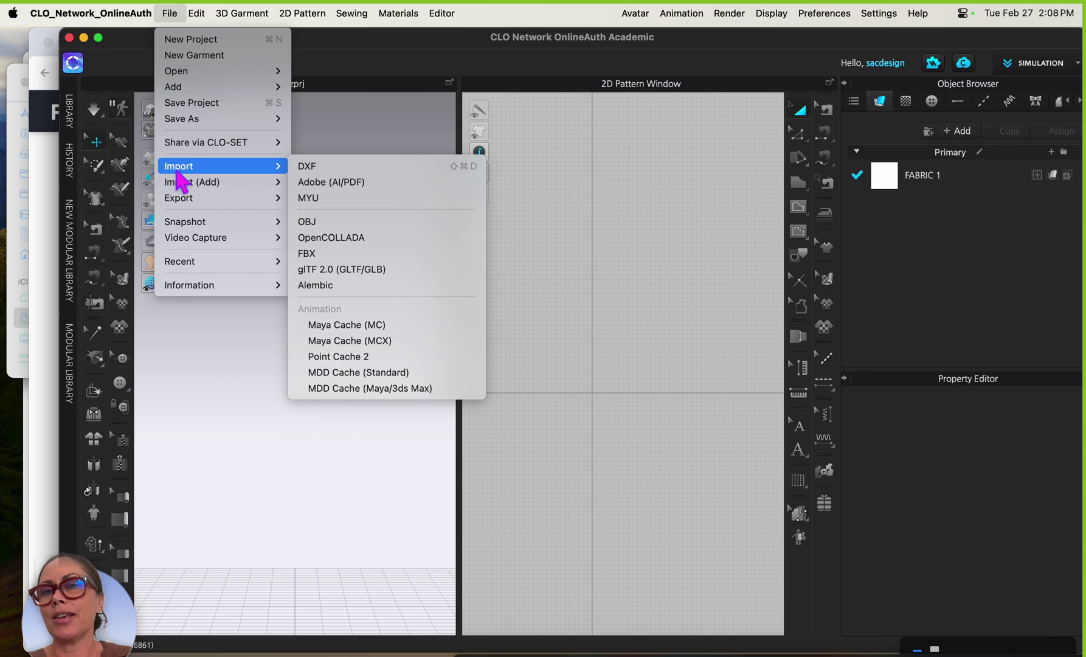
click(318, 222)
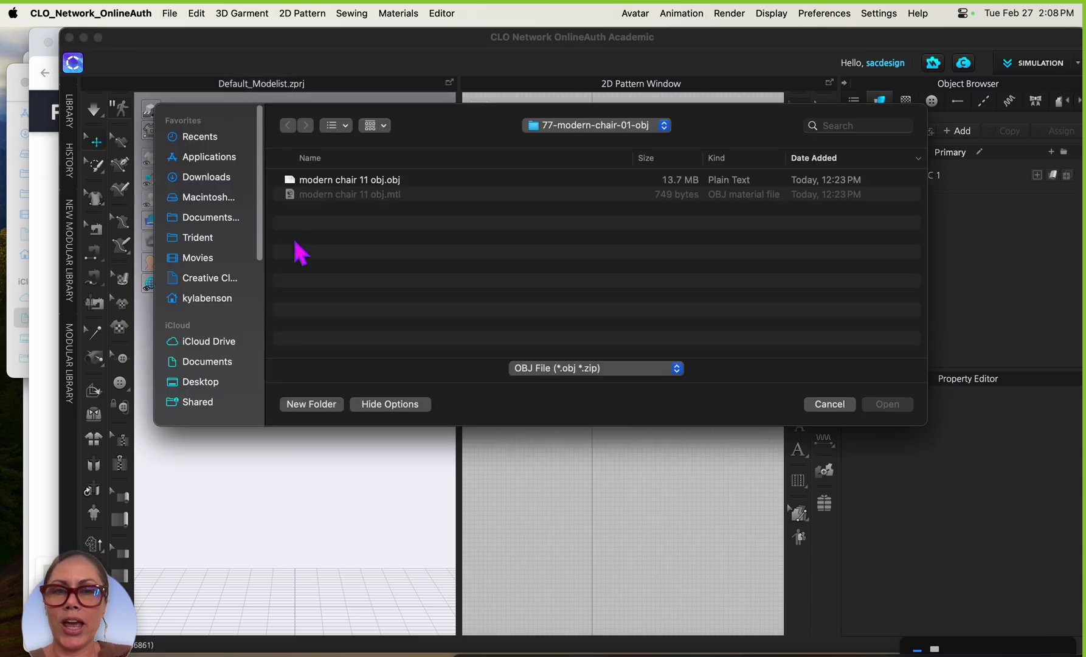
double_click(368, 180)
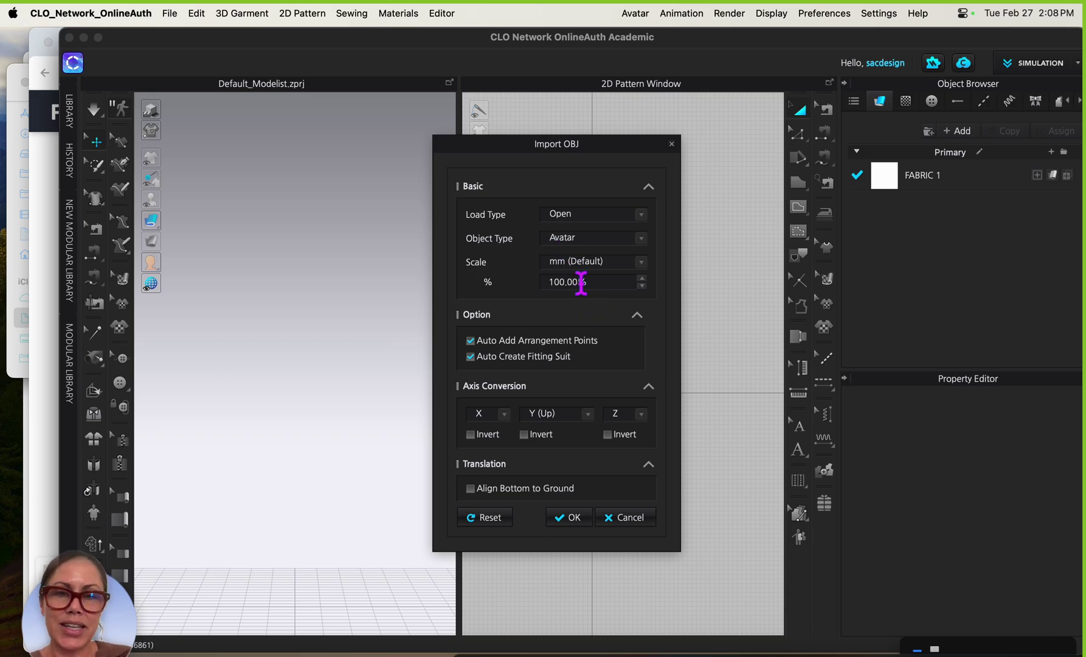
click(571, 518)
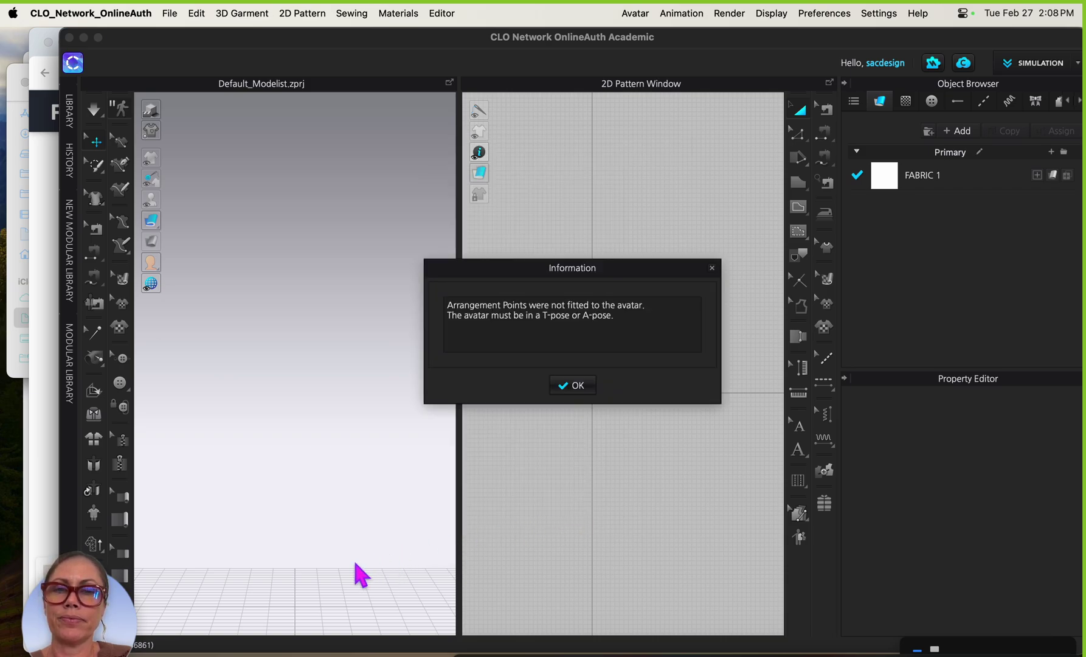
click(572, 385)
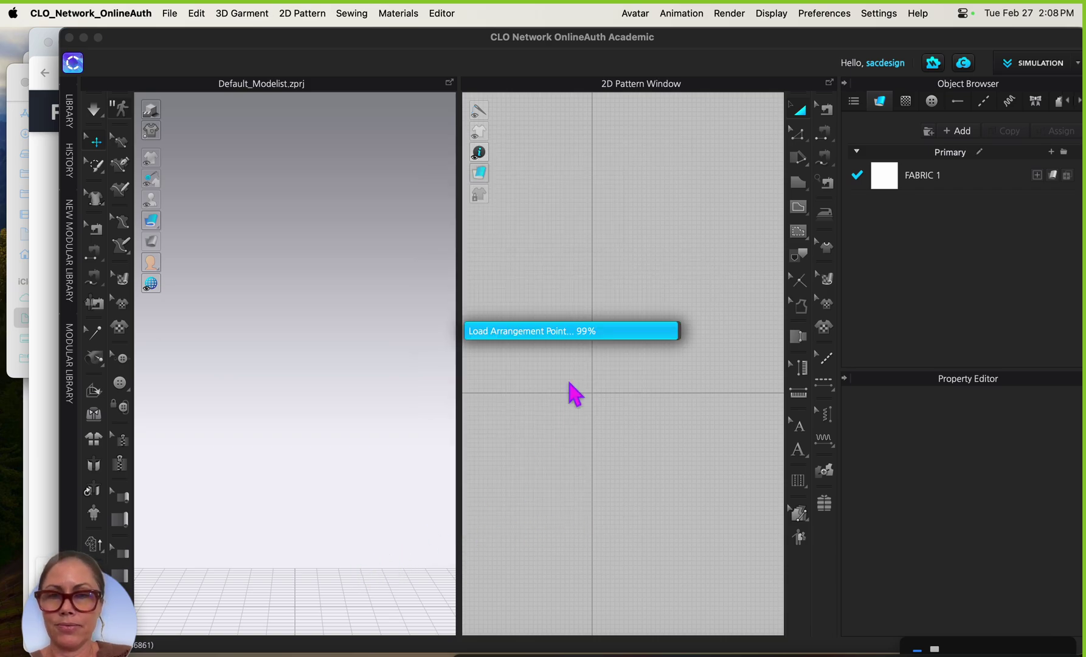
click(572, 385)
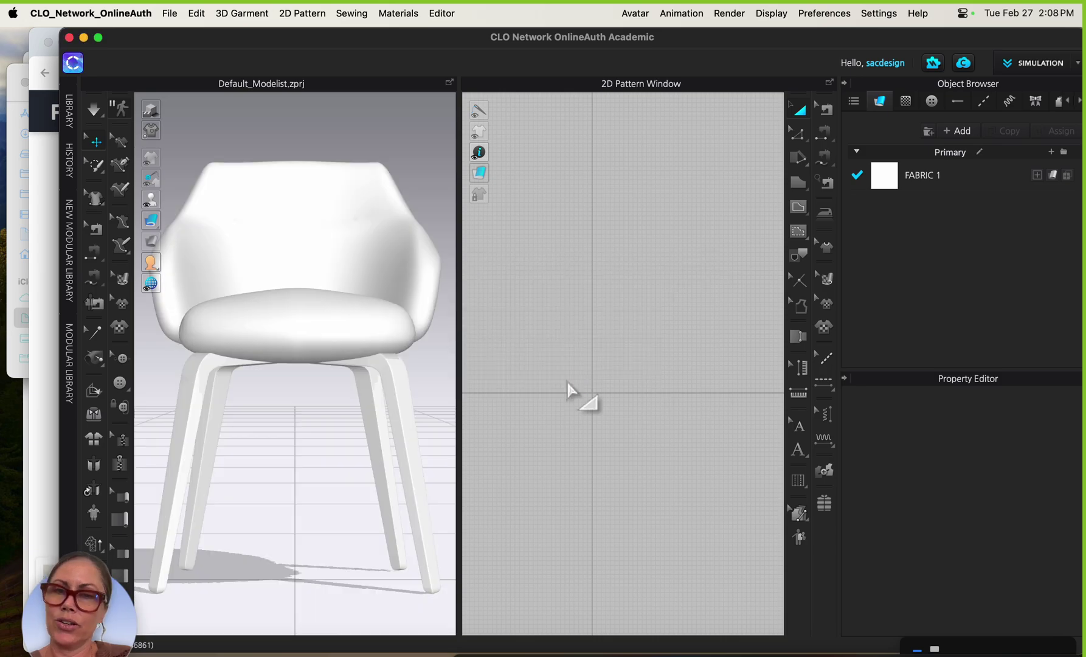
scroll(298, 402, down, 3)
scroll(298, 401, down, 3)
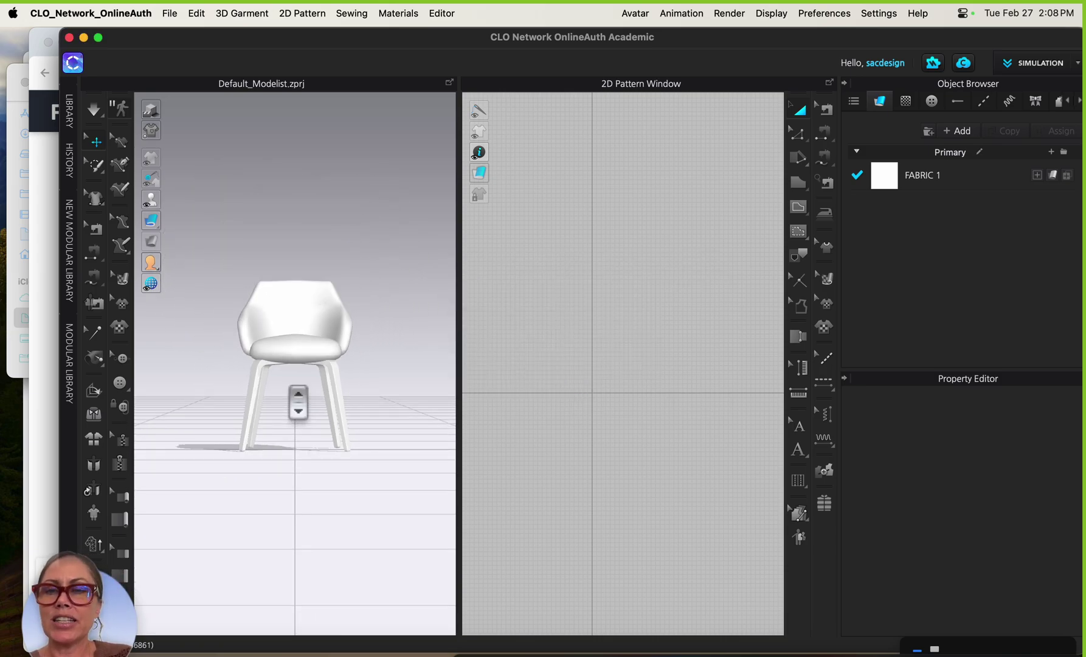
right_drag(298, 402, 330, 405)
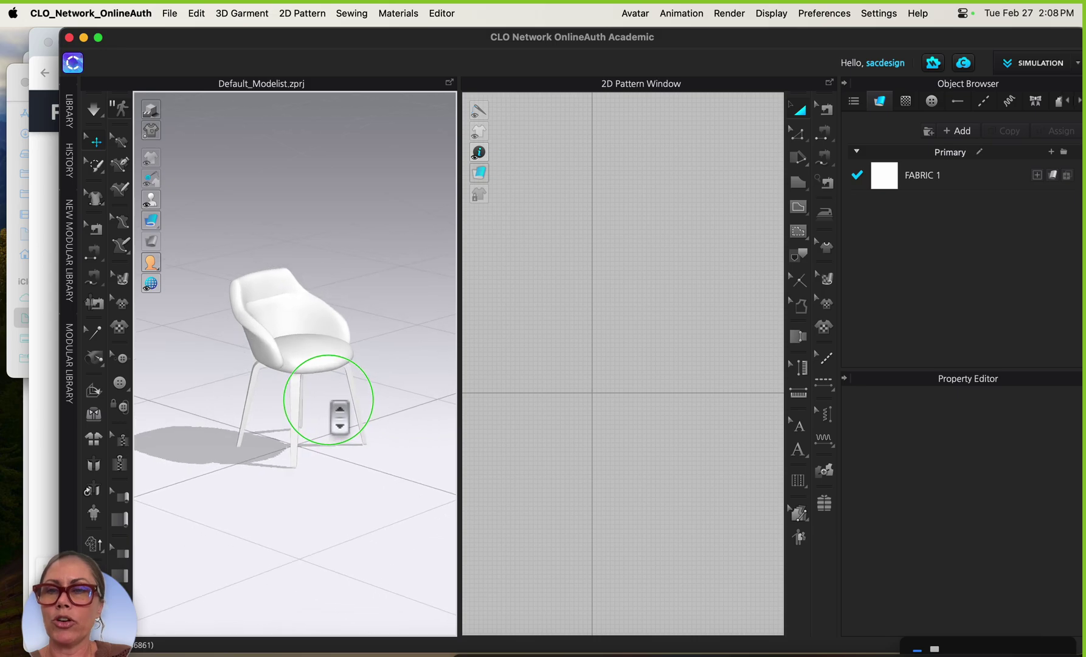
Open the male avatar MV2_Dario 2.avt from the library's Male_V2 folder, using the Open load type
click(70, 112)
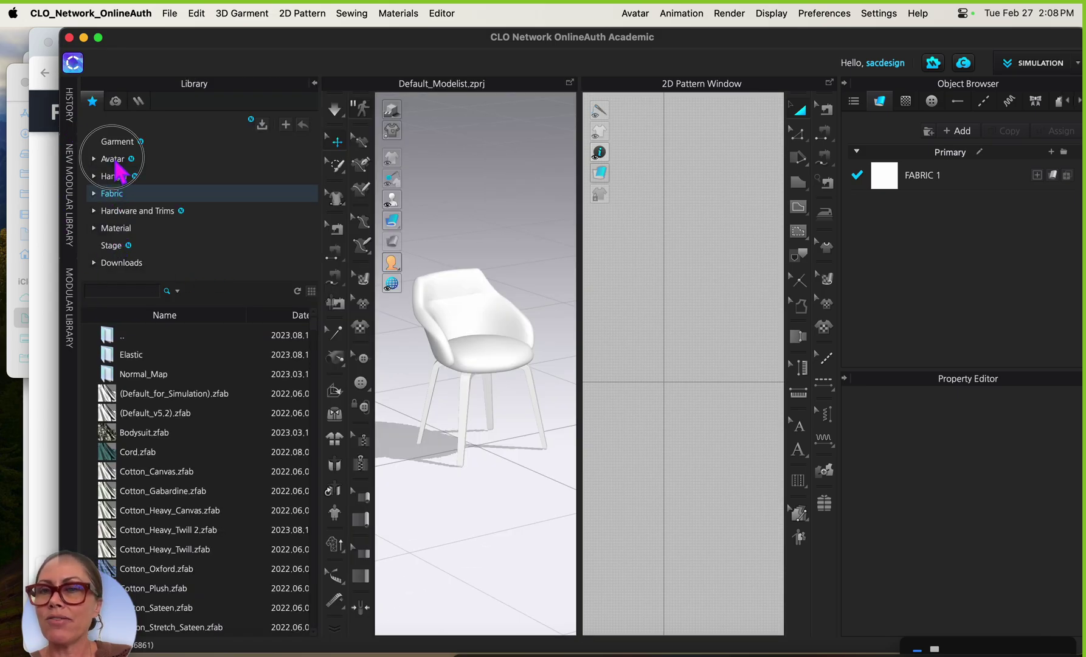
click(114, 159)
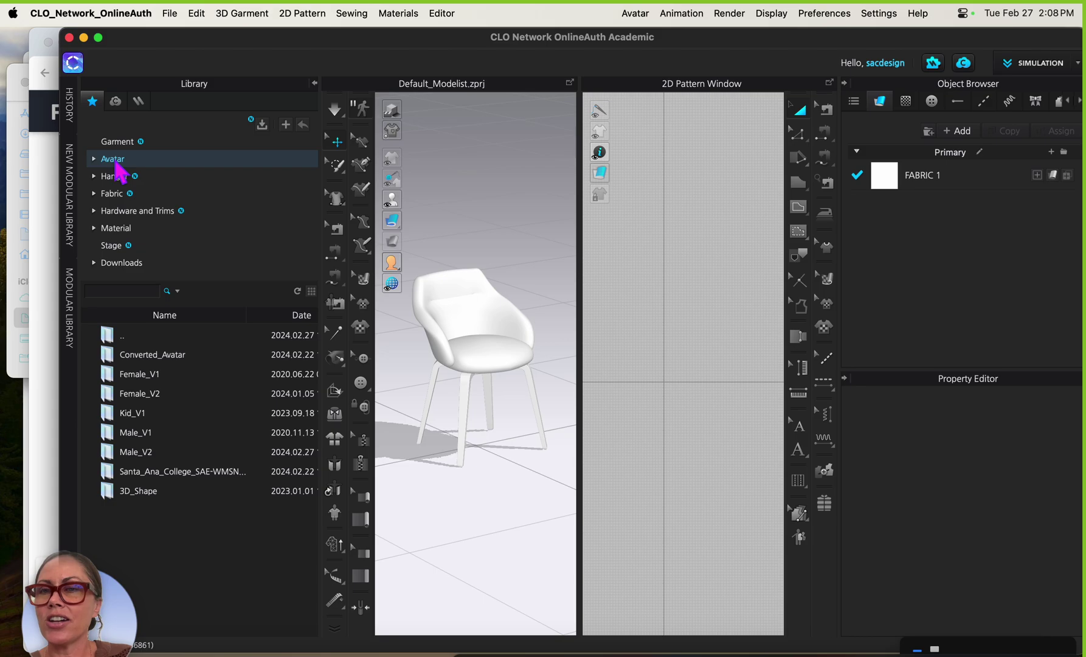
double_click(146, 452)
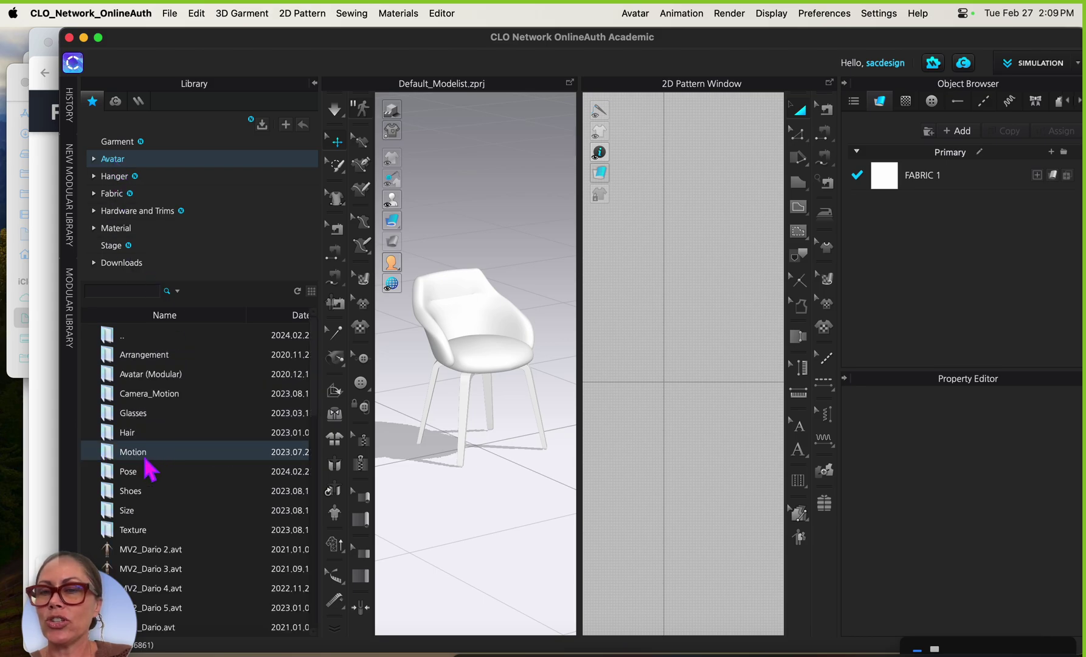
double_click(149, 550)
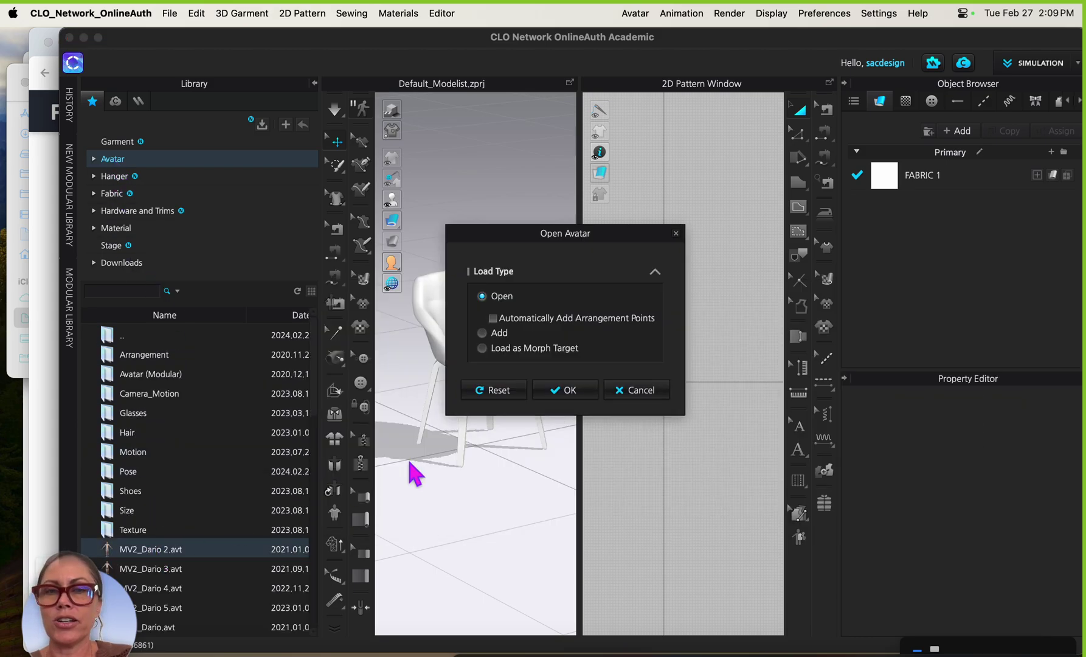
click(566, 391)
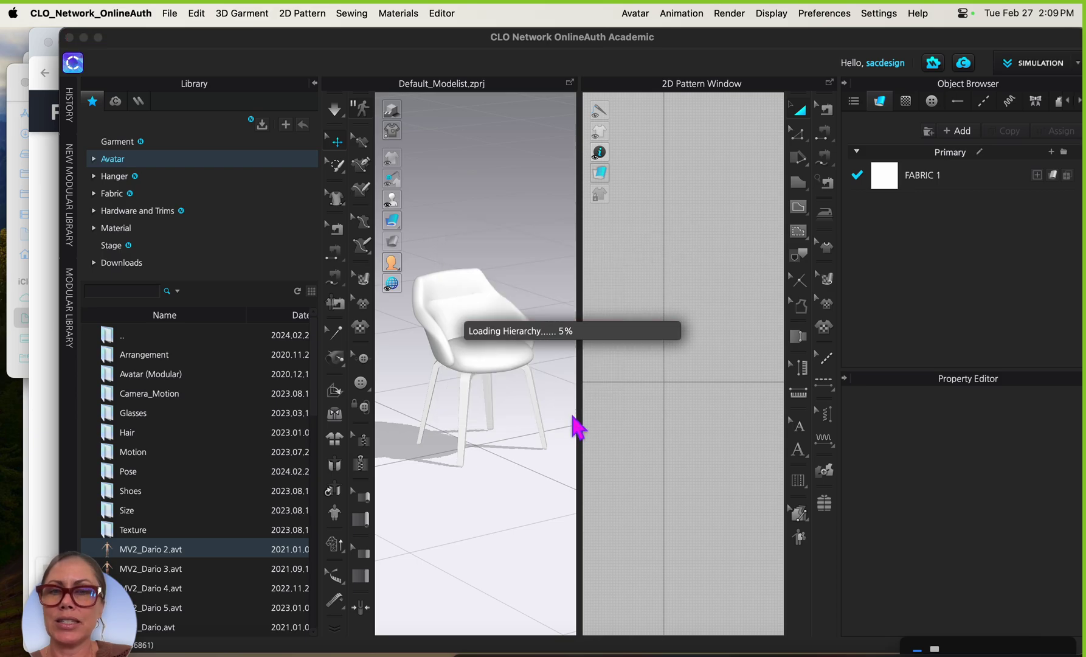
click(314, 84)
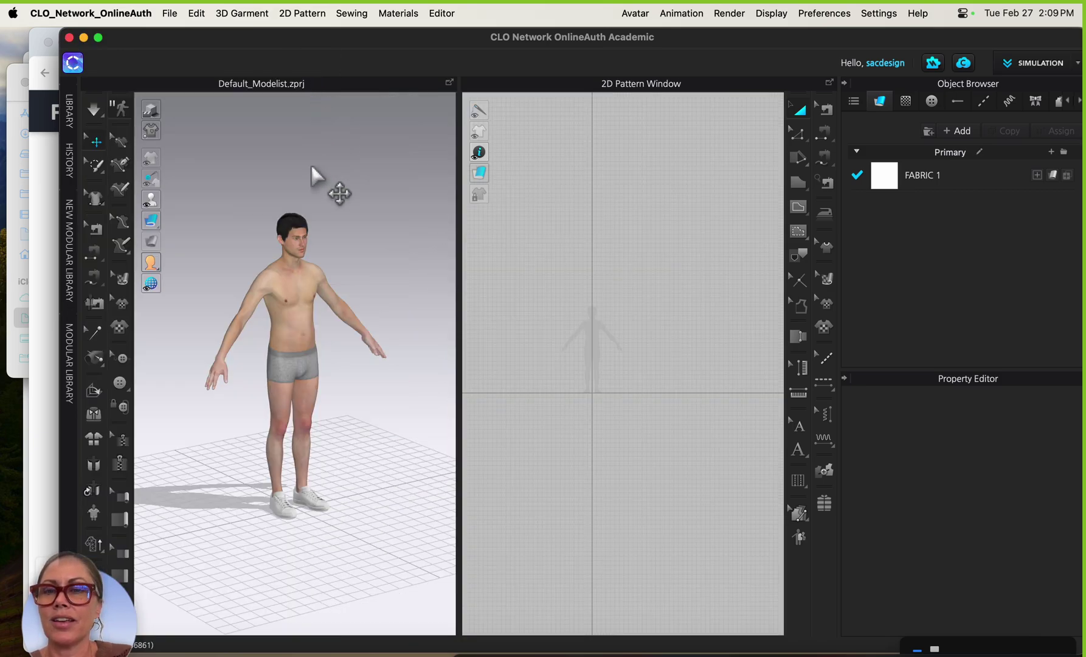
Add modern chair 11 obj.obj as an OBJ import to the scene with the male avatar
scroll(310, 500, up, 10)
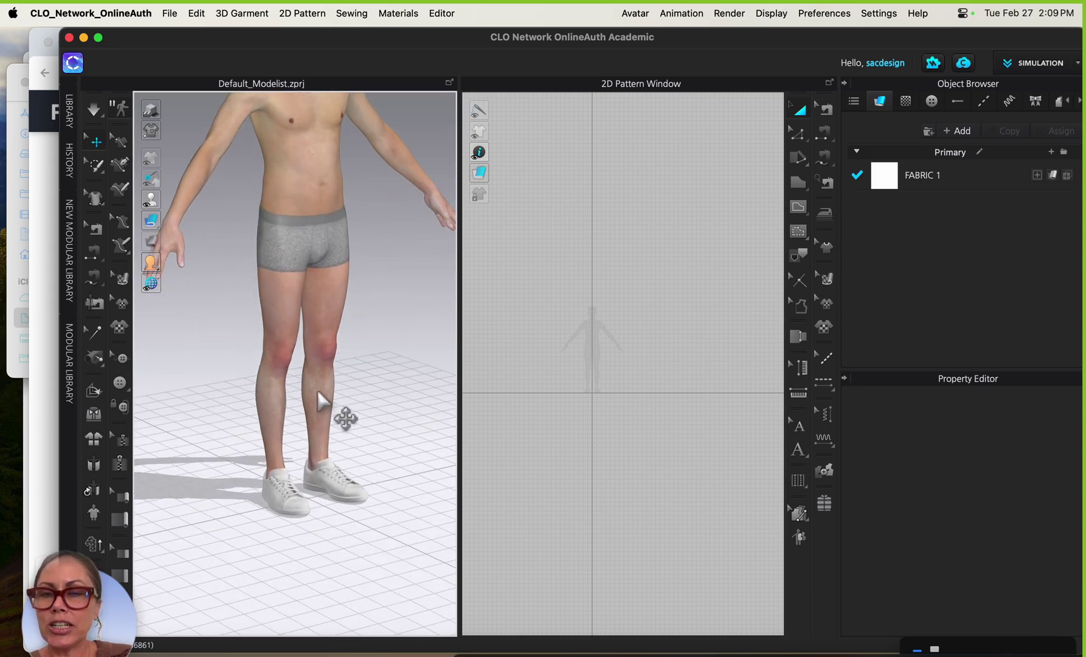
right_drag(279, 411, 274, 438)
scroll(274, 438, down, 8)
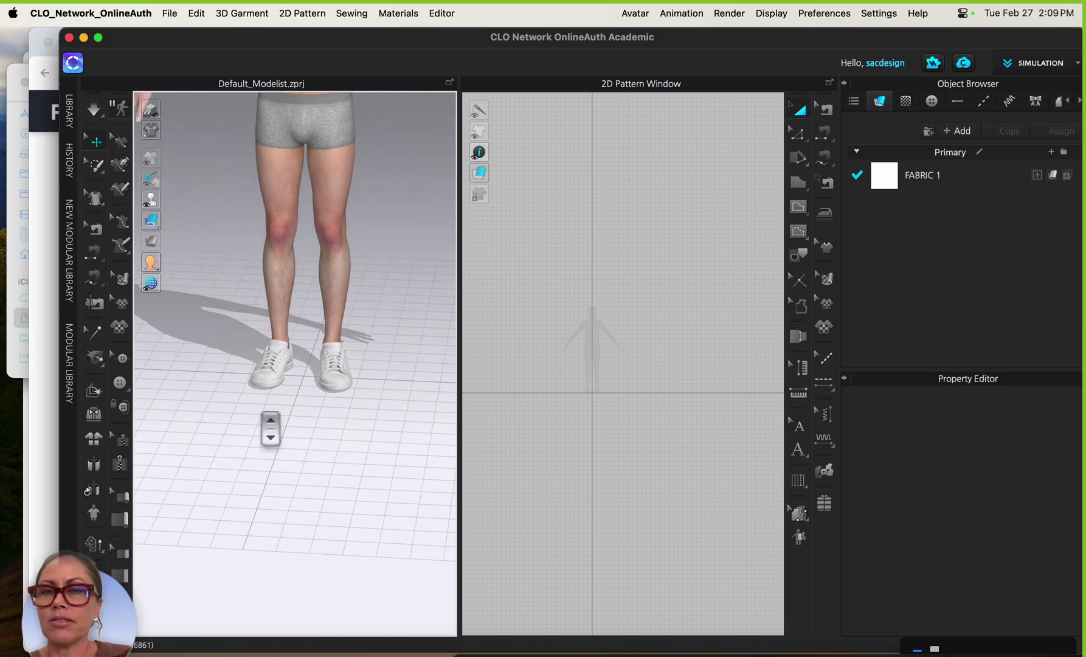
click(176, 14)
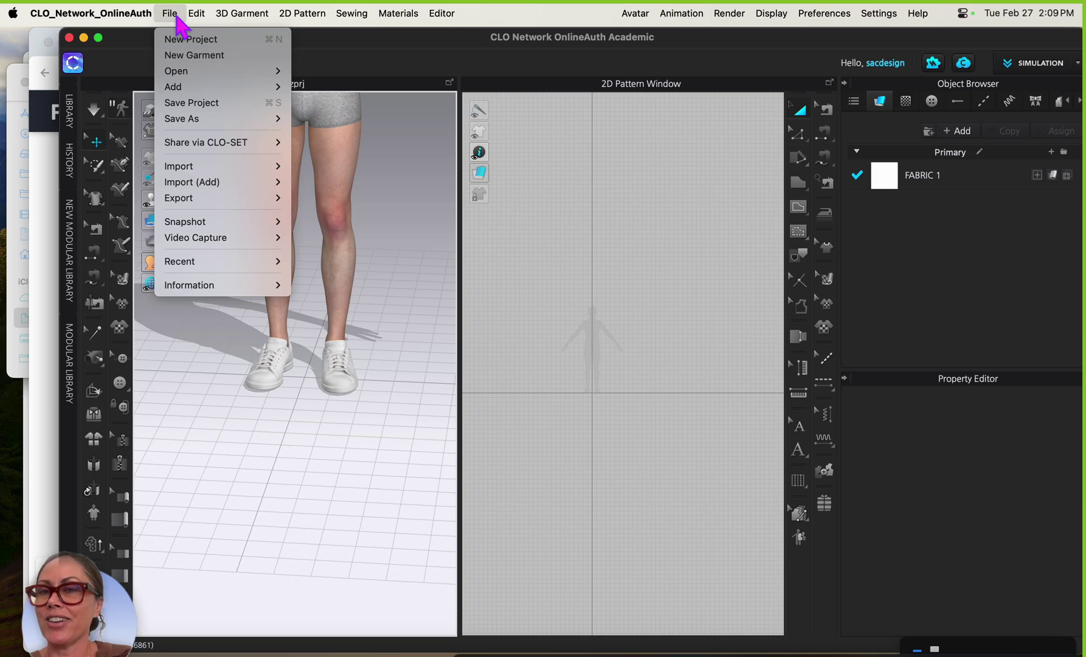
mouse_move(222, 184)
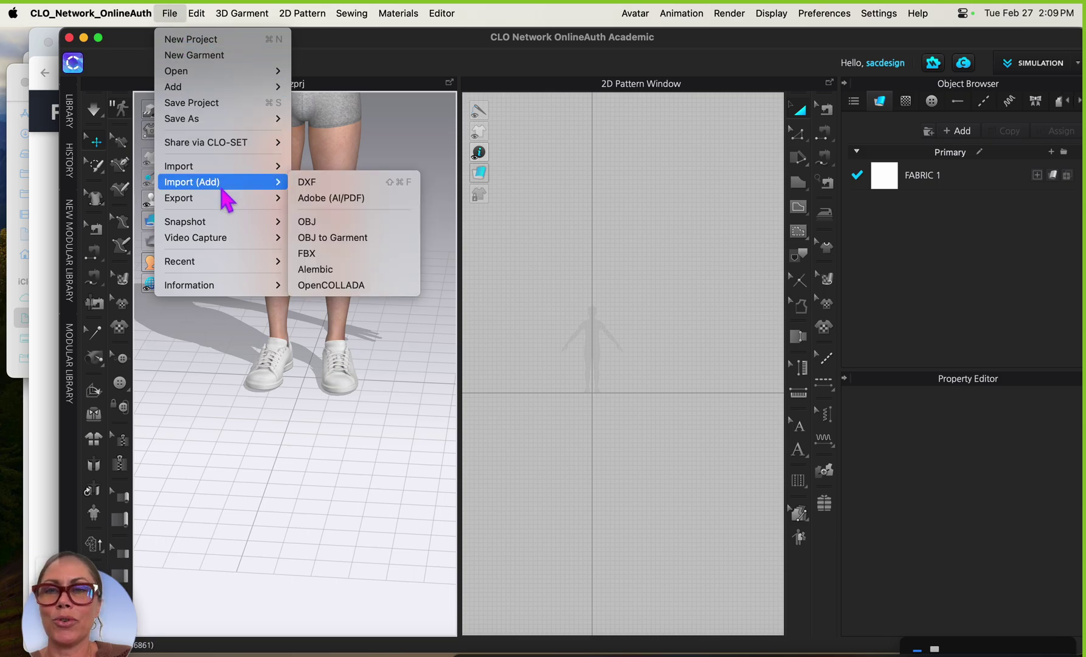
click(331, 222)
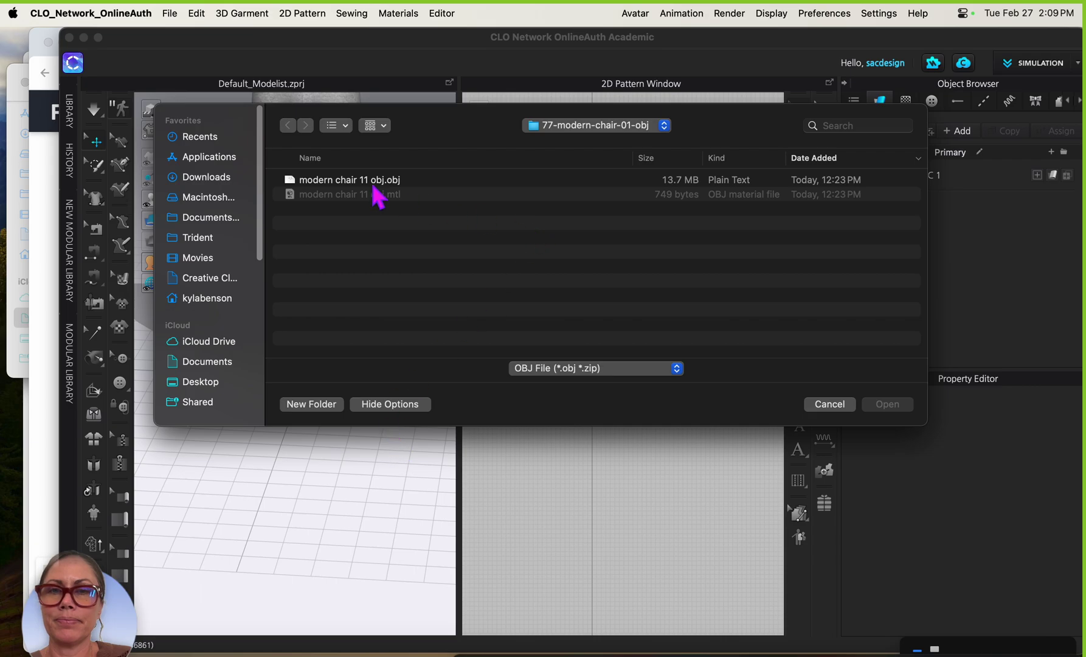
double_click(316, 179)
click(568, 559)
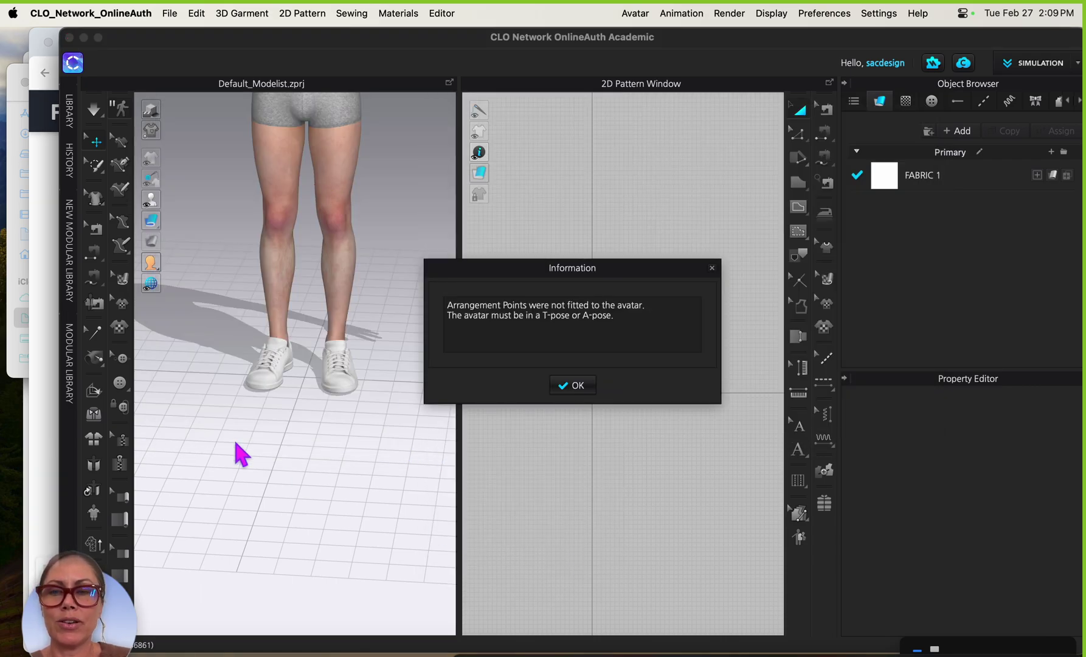
click(572, 384)
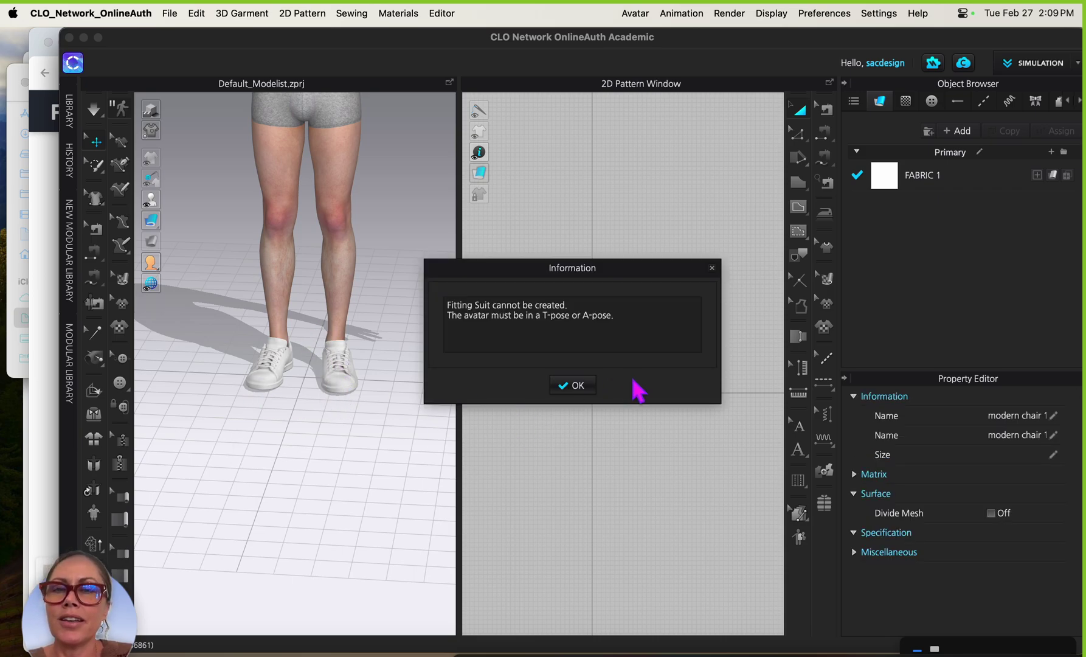
click(569, 385)
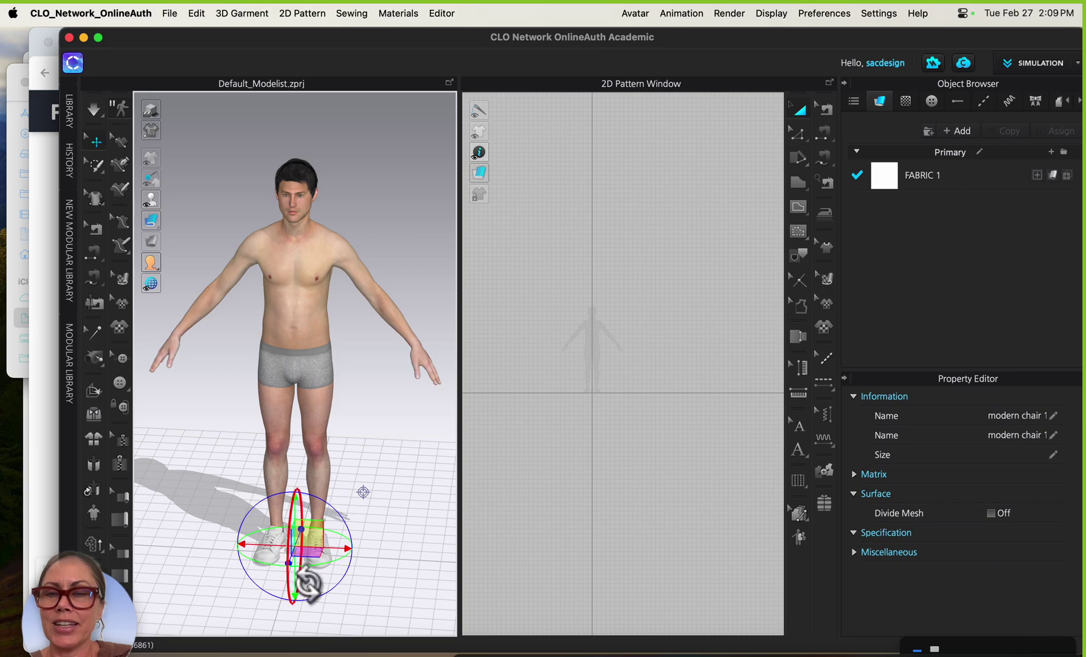
Examine the imported chair's size beside the avatar's feet and check its Specification properties
scroll(307, 584, up, 5)
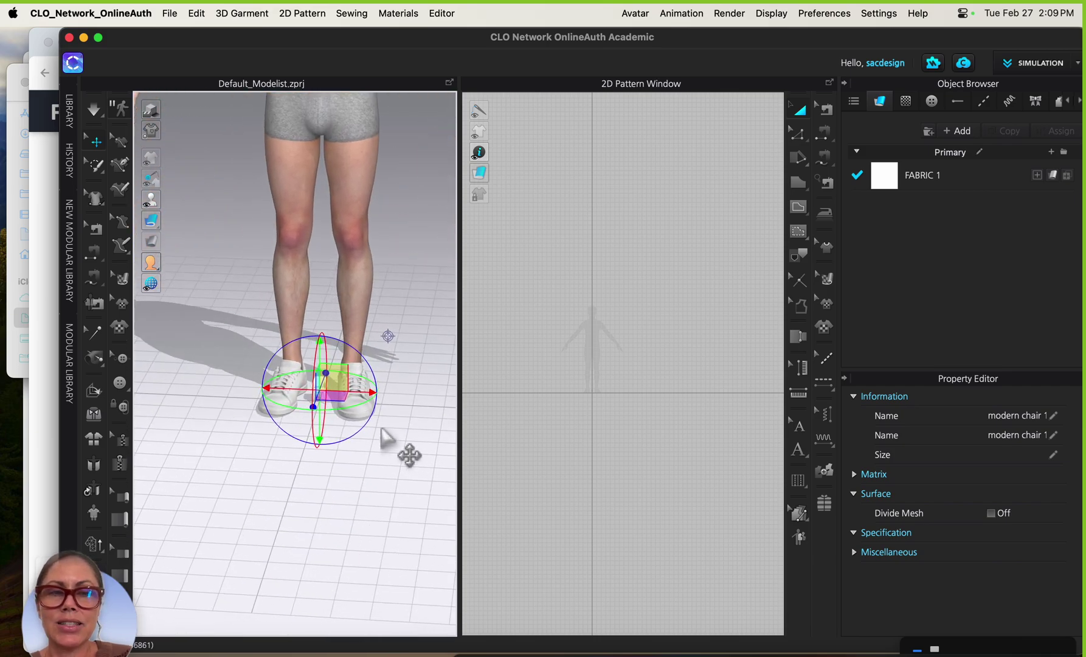
right_drag(371, 444, 376, 424)
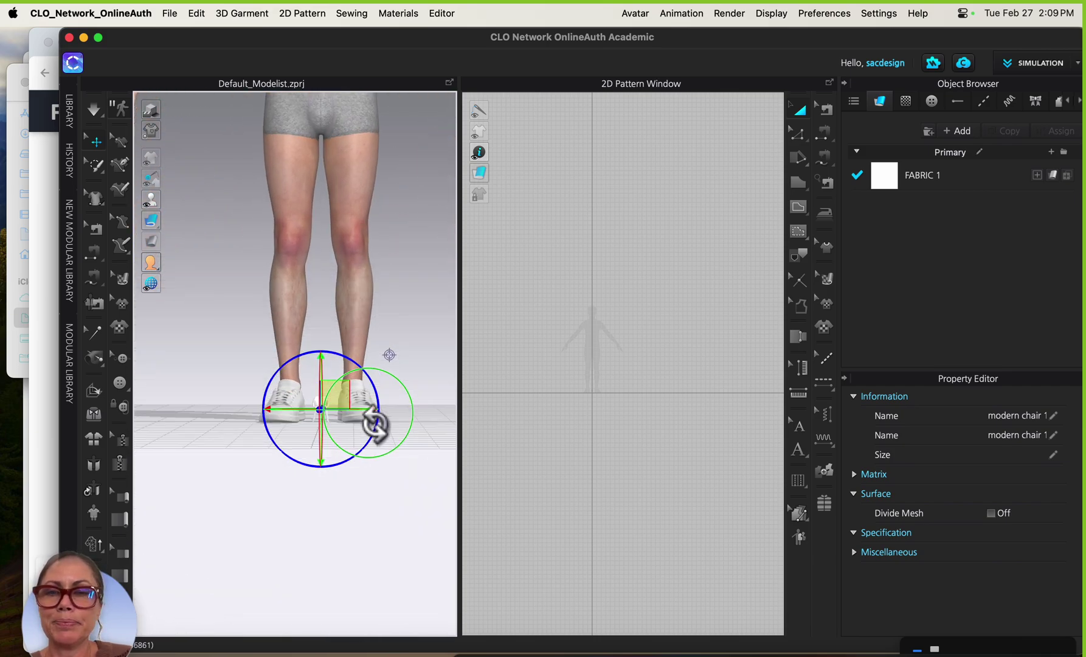
scroll(298, 453, up, 3)
middle_drag(347, 465, 388, 444)
scroll(301, 511, up, 3)
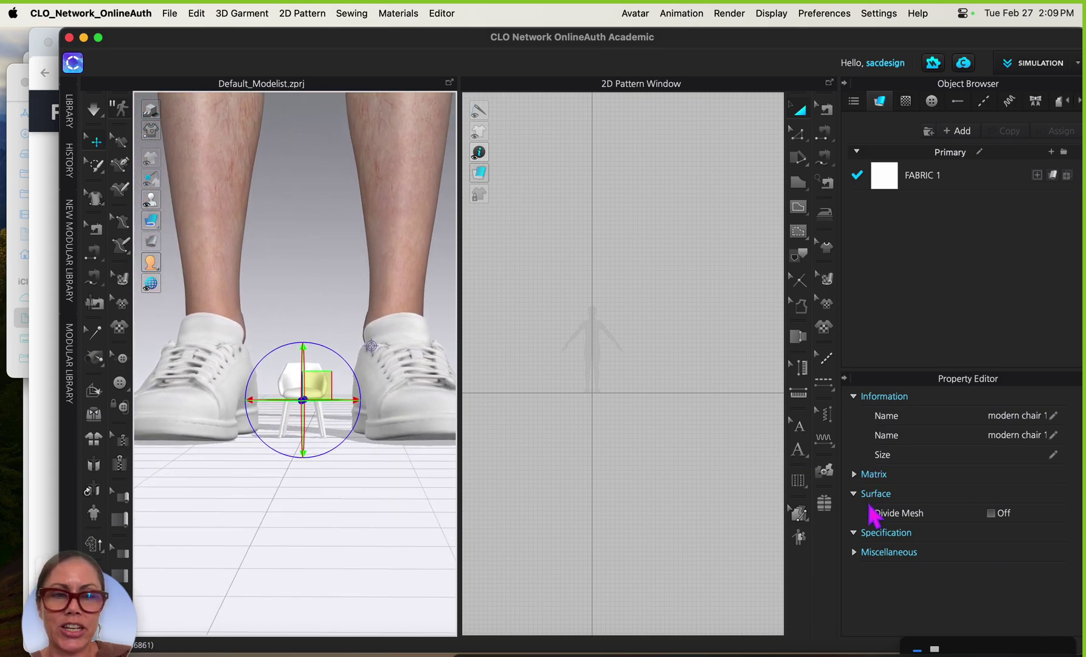
click(855, 532)
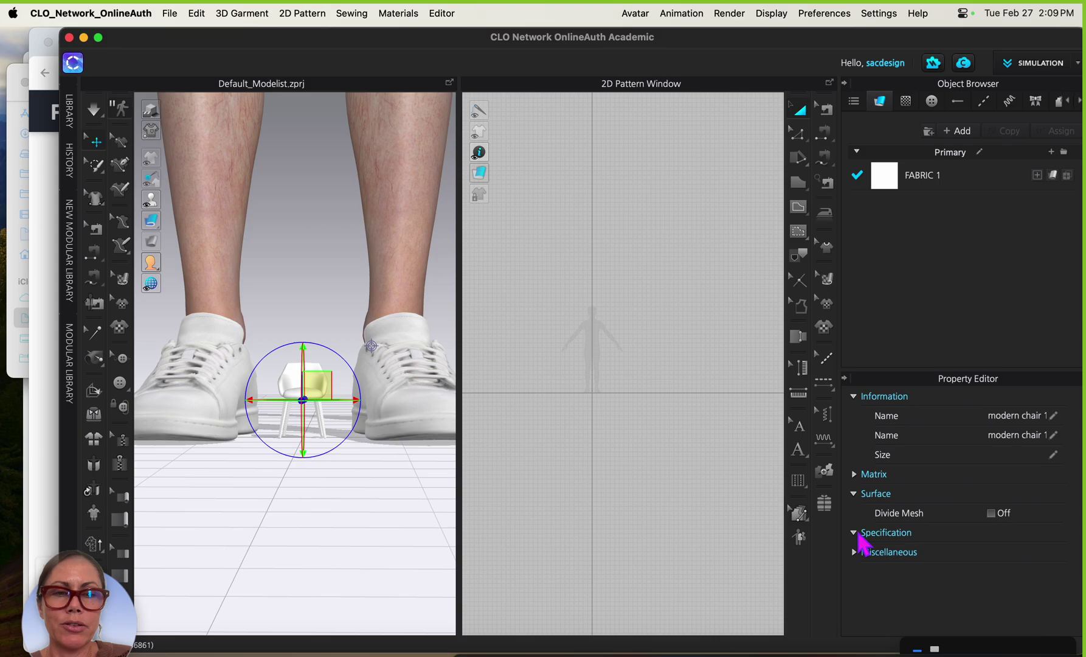
scroll(328, 462, up, 6)
right_drag(329, 461, 357, 431)
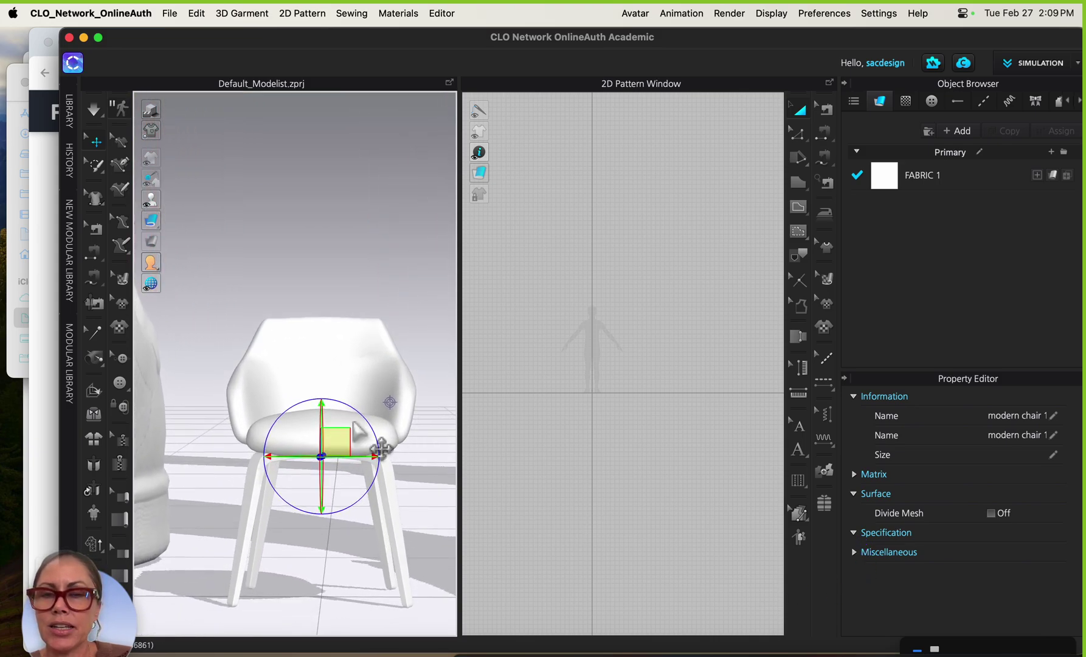
right_drag(424, 441, 386, 516)
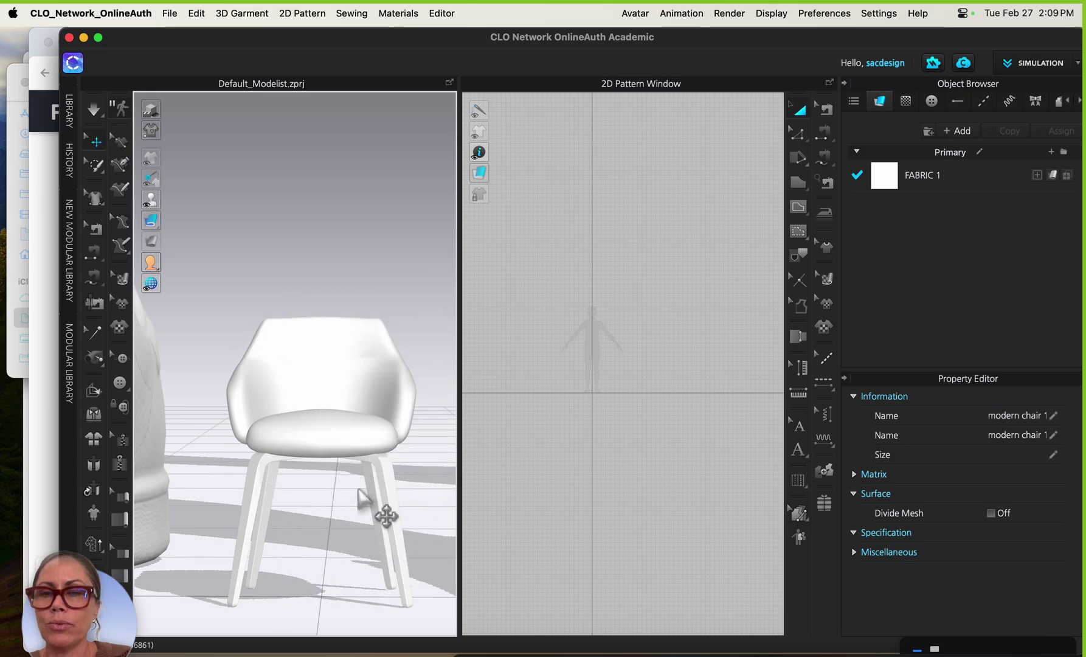
Select the seat cushion of the imported chair in the 3D scene
scroll(341, 578, up, 8)
mouse_move(302, 433)
right_down()
mouse_move(371, 436)
mouse_move(359, 468)
mouse_move(311, 453)
right_up()
right_click(306, 444)
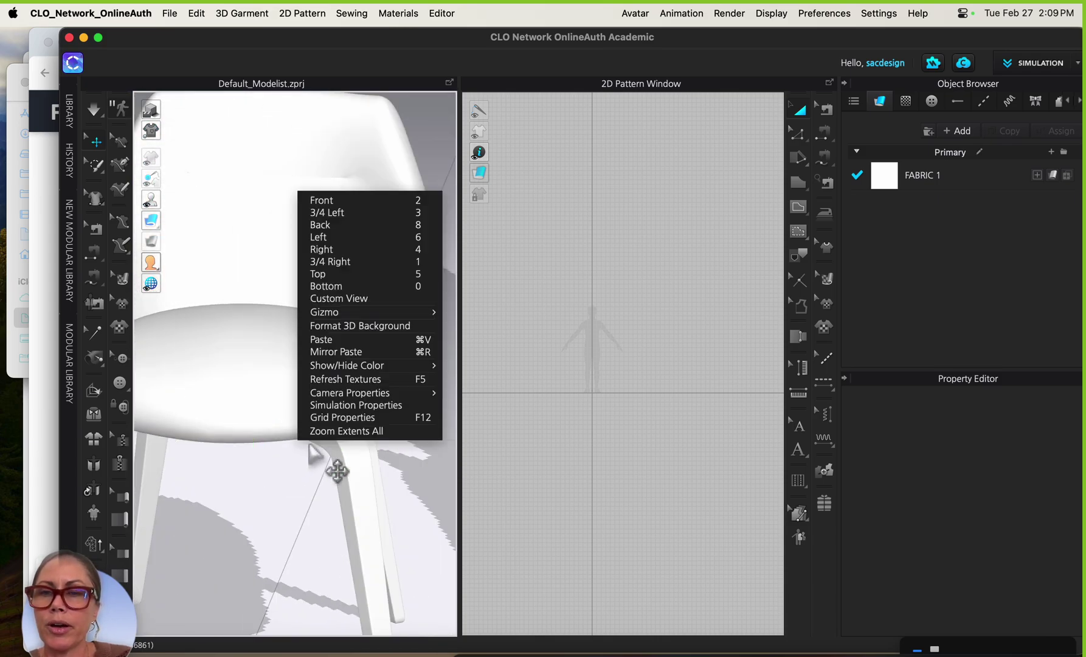
click(307, 487)
click(273, 383)
right_drag(274, 383, 319, 499)
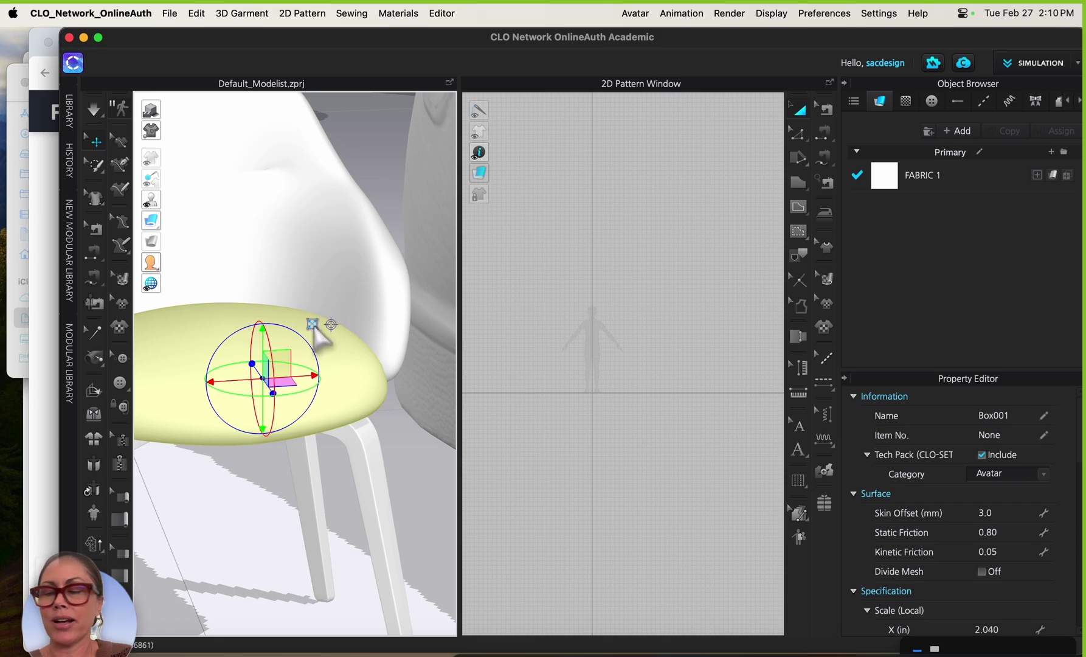
Scale the chair up uniformly to suit the avatar, to about 23.5 in on the local X scale
click(313, 324)
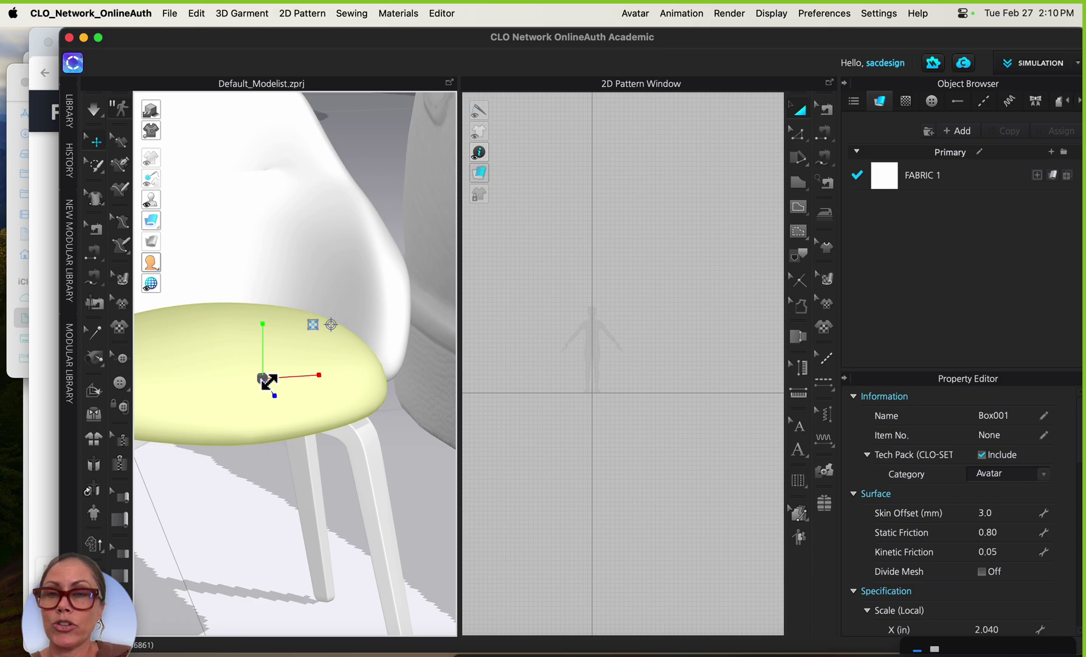
drag(268, 380, 306, 328)
scroll(332, 352, down, 10)
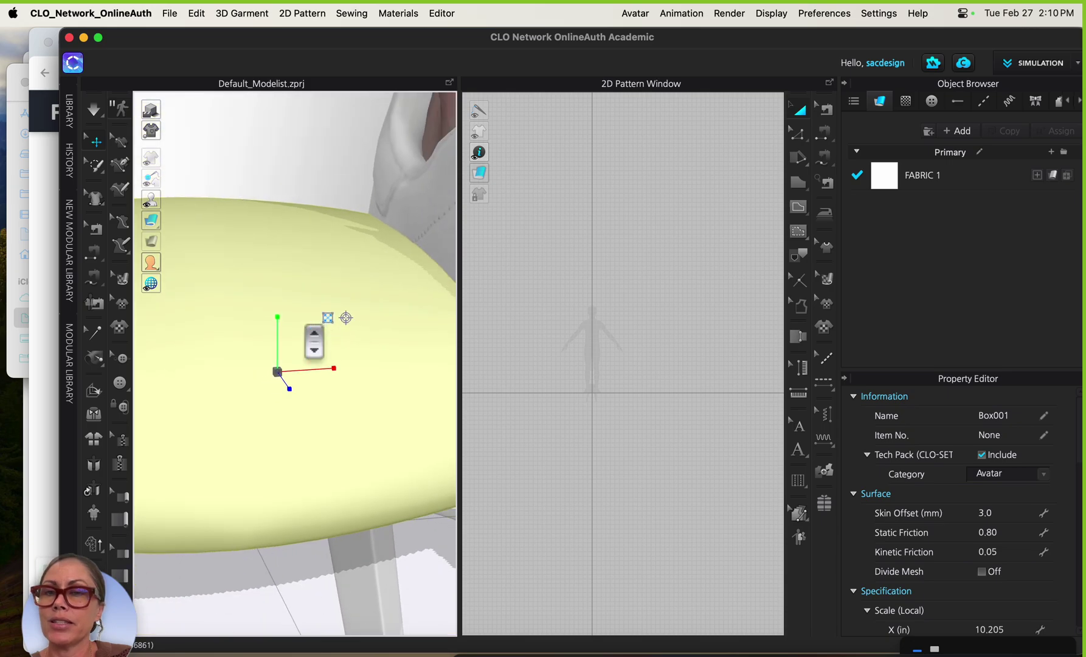
scroll(332, 359, down, 5)
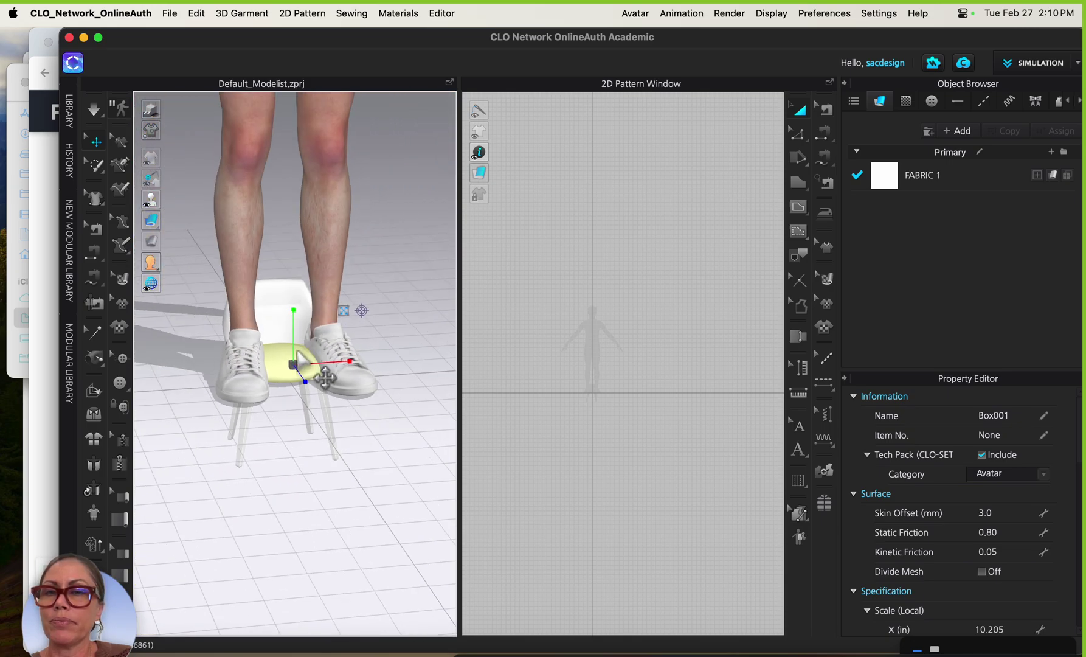
mouse_move(332, 359)
right_down()
mouse_move(290, 368)
mouse_move(315, 373)
right_up()
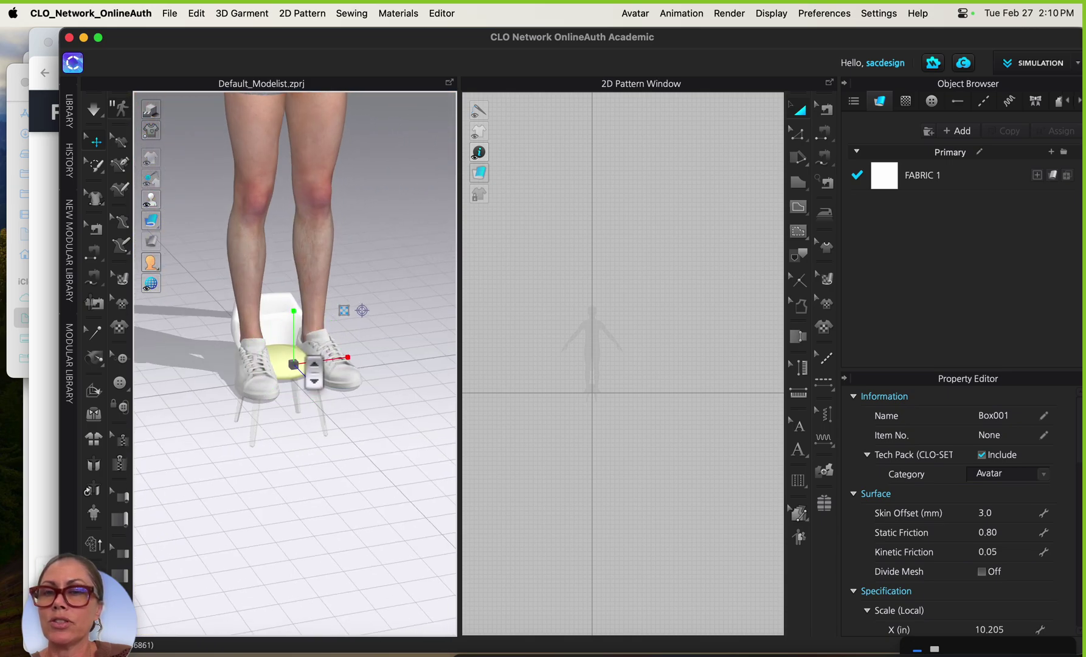
drag(301, 365, 327, 335)
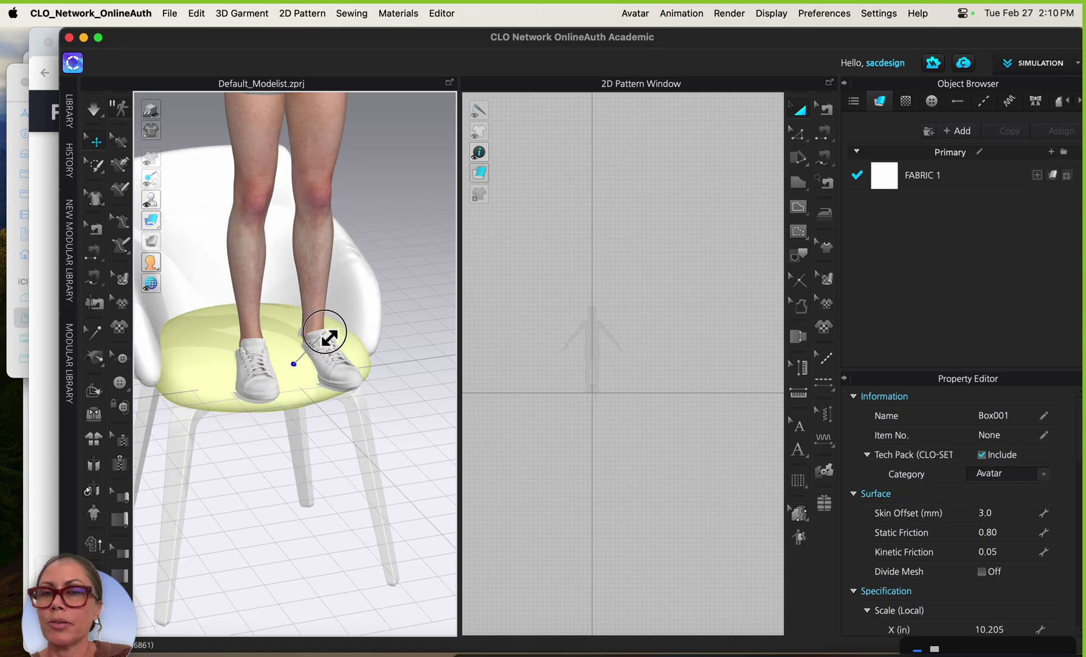
scroll(322, 413, down, 5)
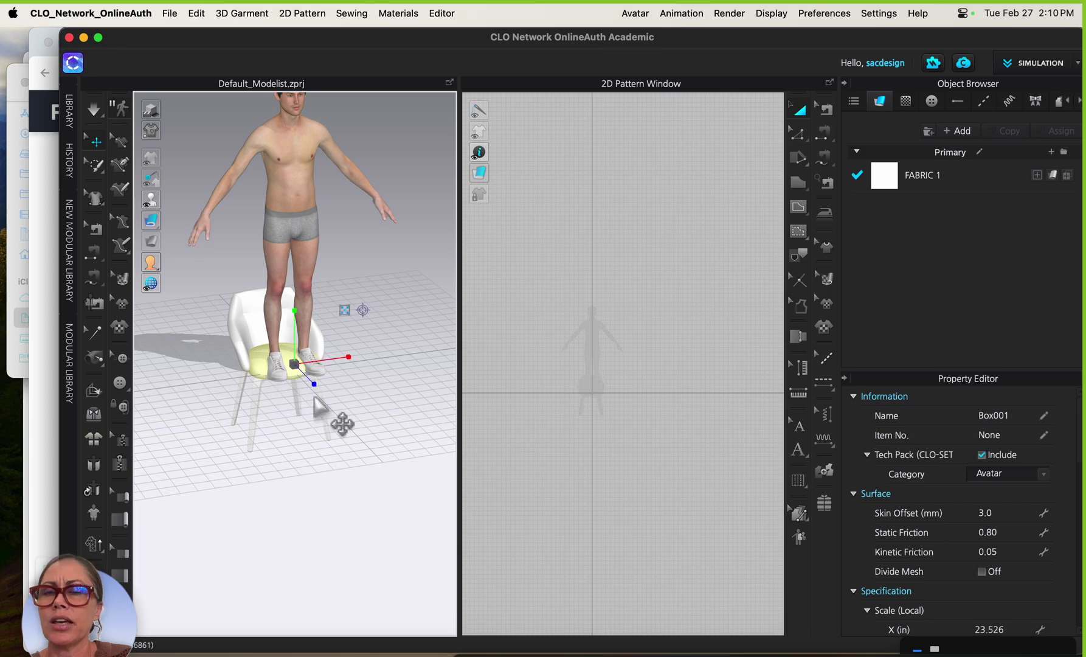
scroll(291, 405, up, 5)
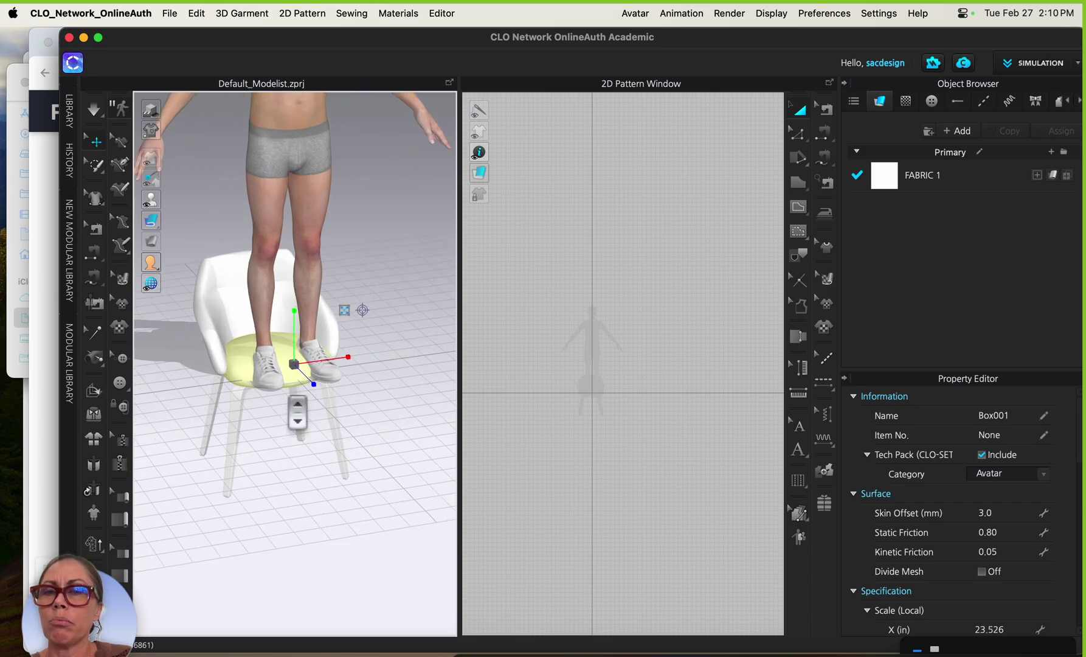
Return the gizmo to move mode and raise the enlarged chair until its legs stand on the ground grid
click(343, 310)
drag(297, 336, 297, 178)
scroll(340, 322, down, 6)
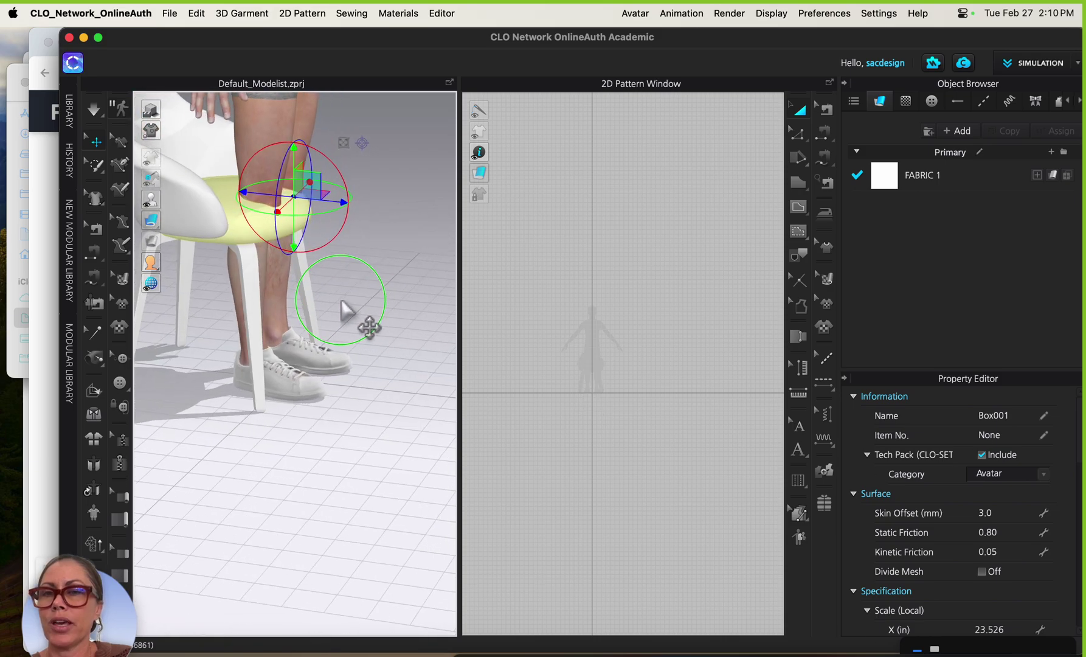
middle_drag(340, 336, 320, 383)
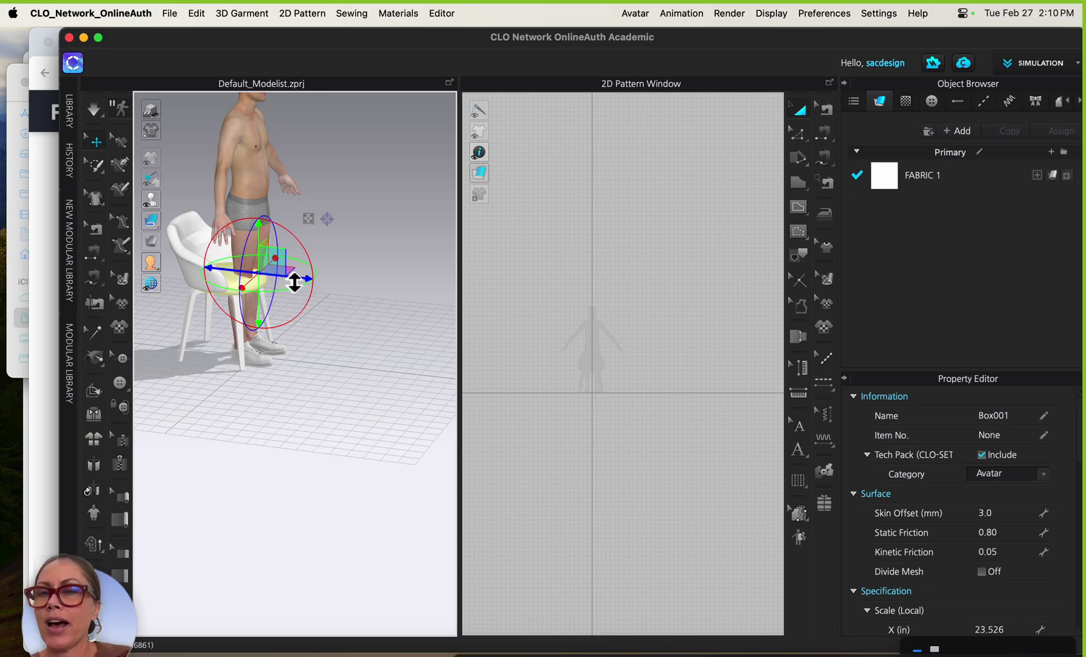
Select the male avatar and open the Pose folder inside its library folder
click(254, 140)
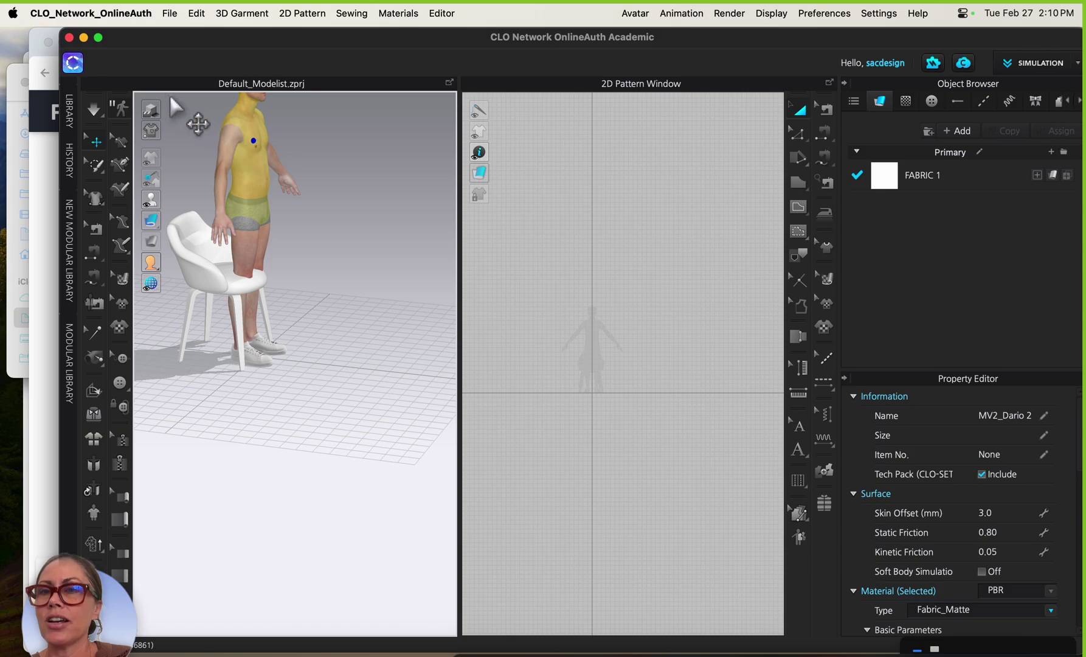
click(71, 118)
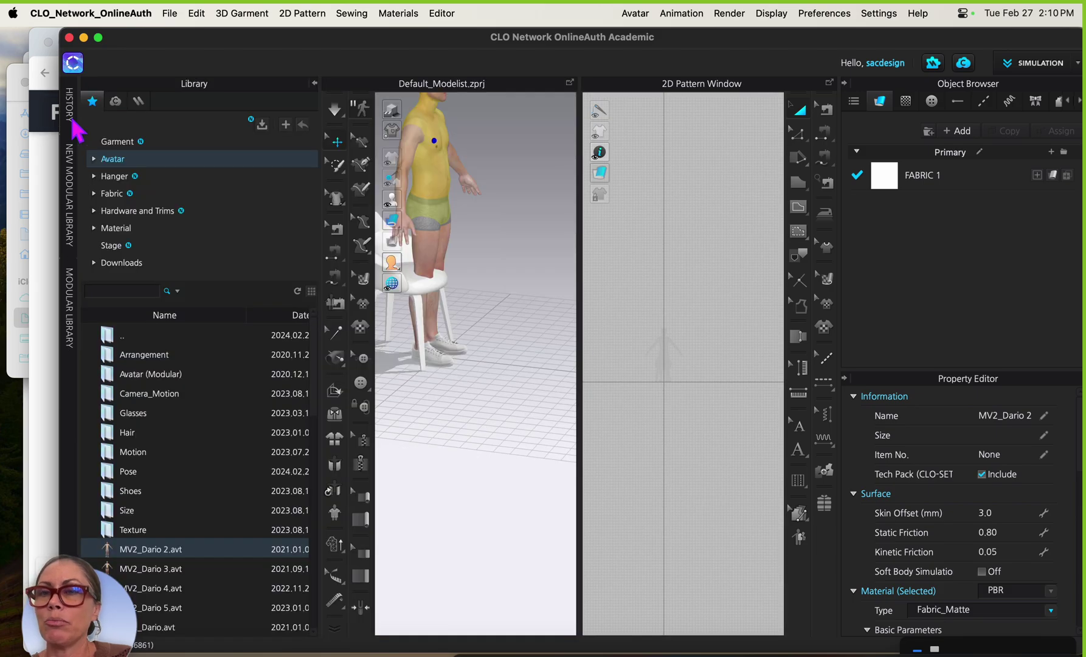
scroll(209, 514, down, 10)
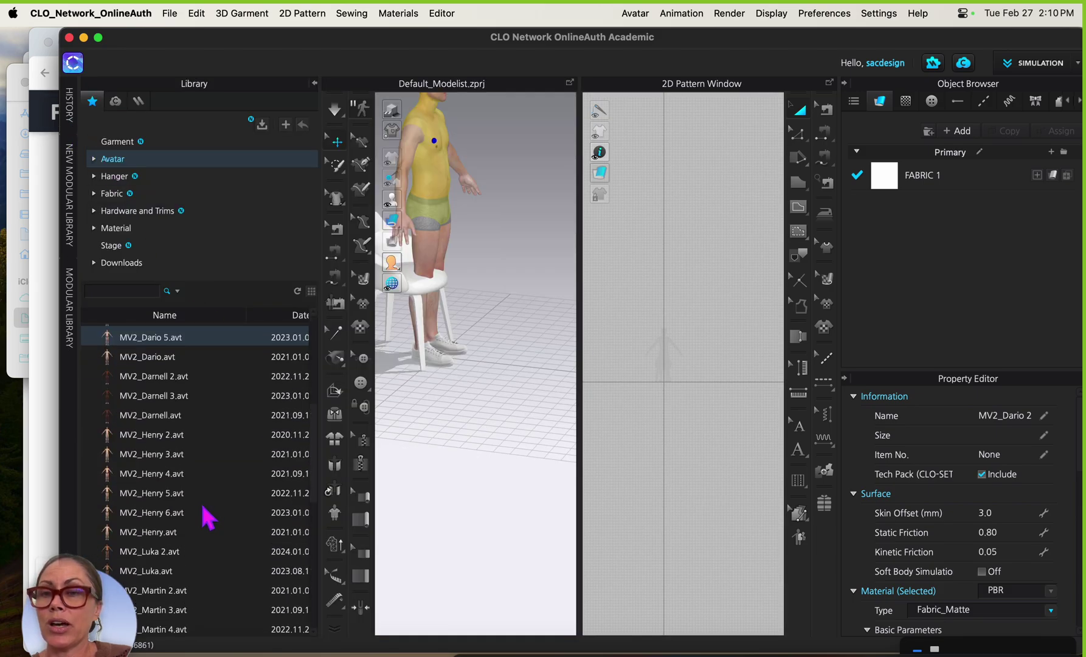
scroll(209, 514, up, 10)
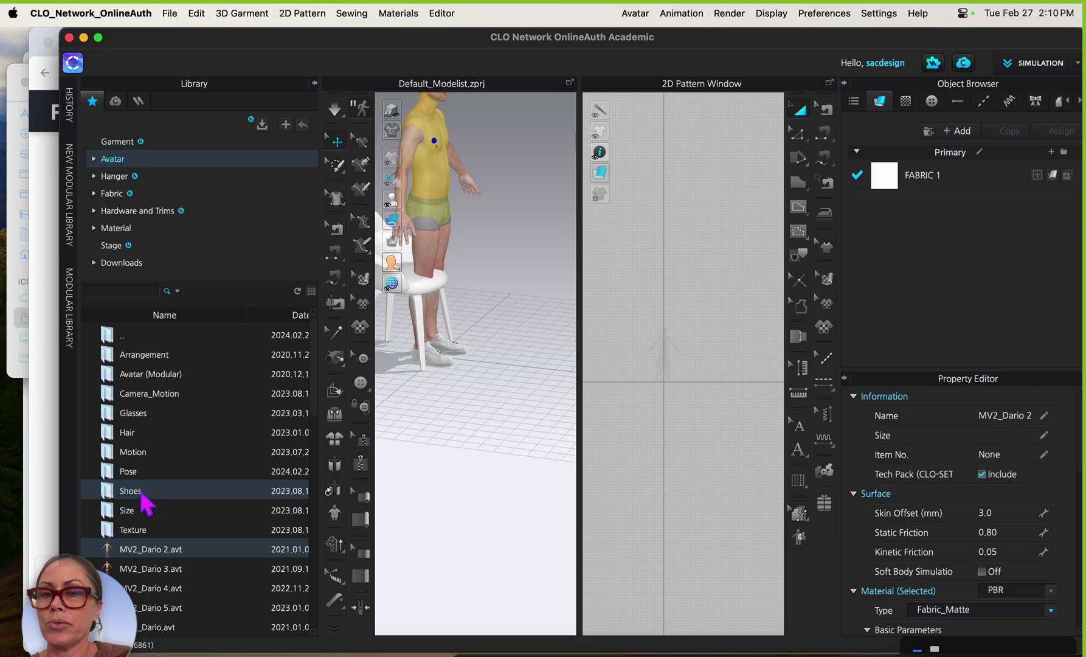
click(126, 475)
click(126, 476)
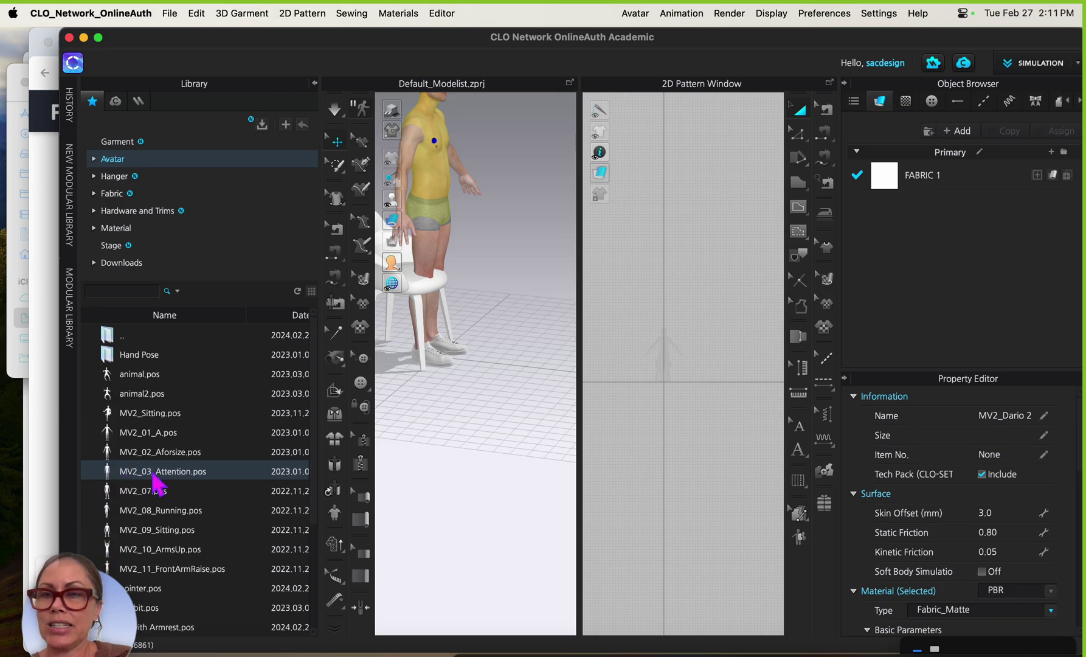
Apply the MV2_09_Sitting.pos pose to the avatar with Pose Only (Maintain Avatar Size) and Full Body
scroll(157, 484, down, 3)
scroll(157, 500, up, 2)
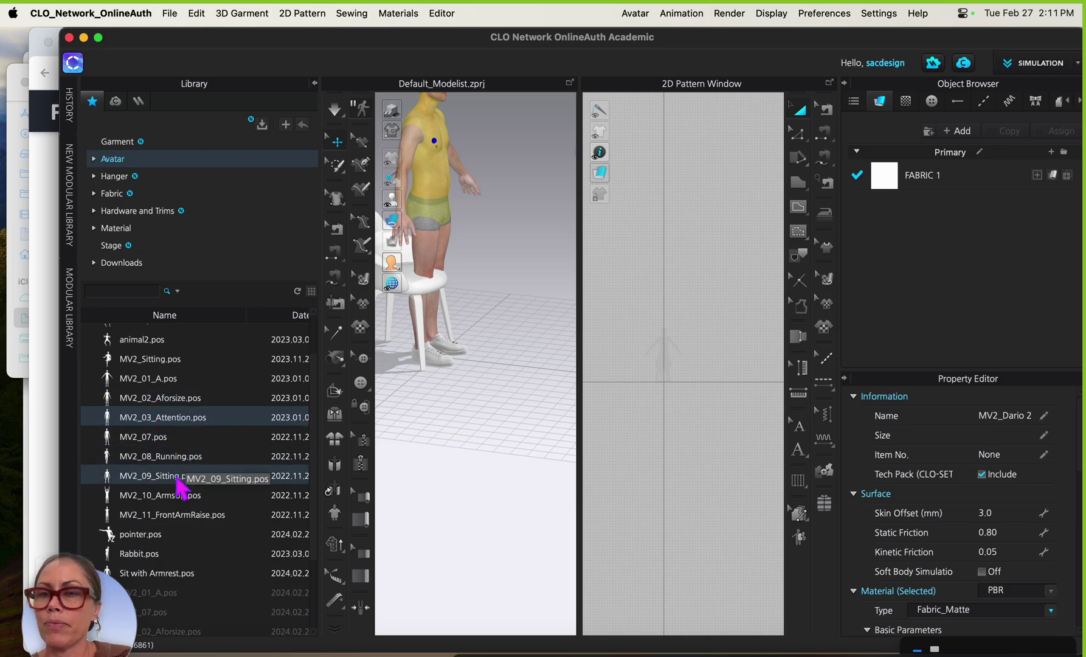
double_click(152, 476)
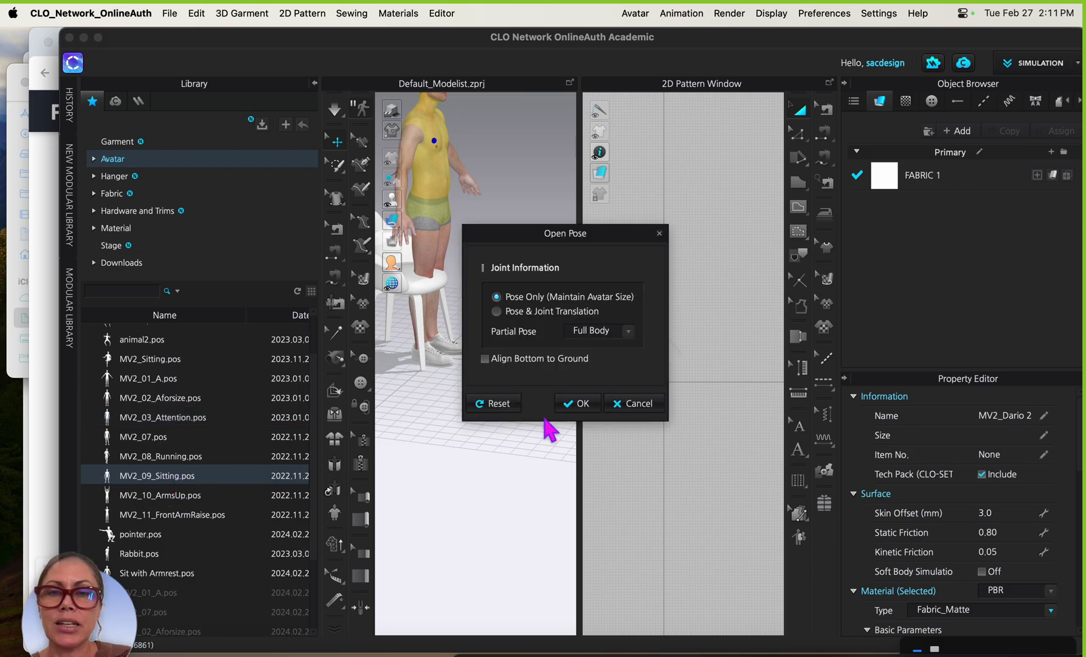
click(578, 404)
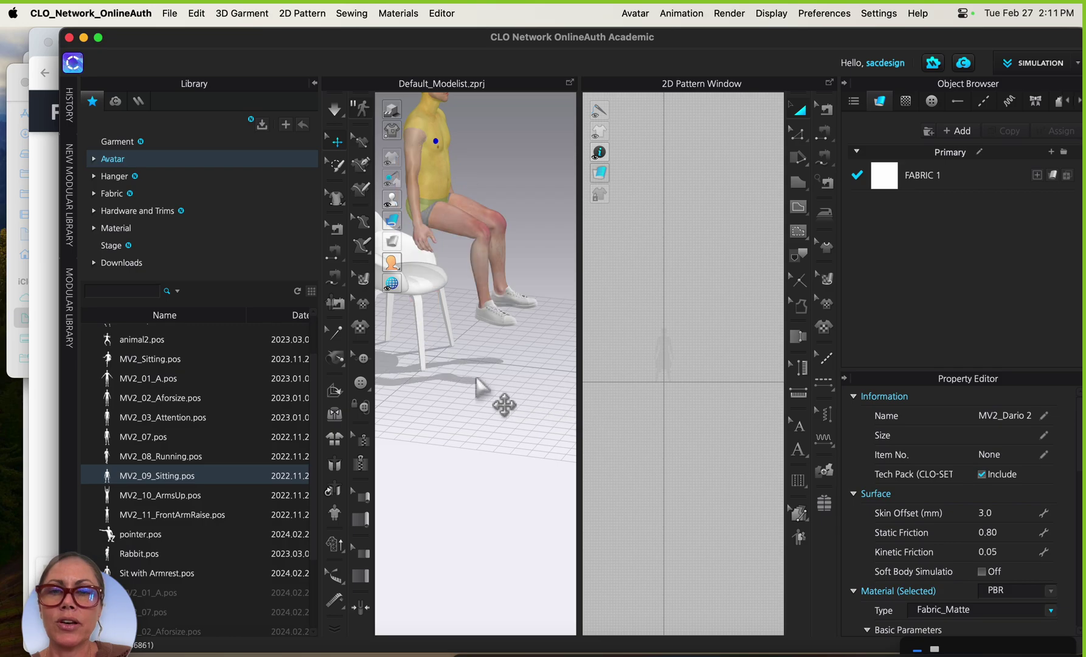
click(315, 83)
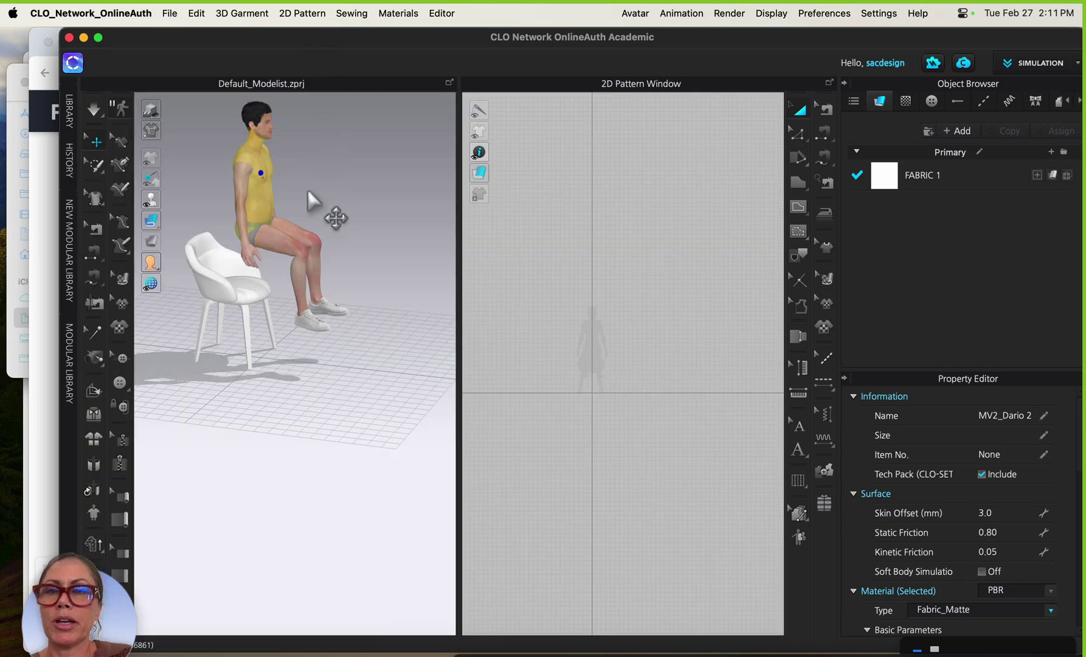
Select the entire seated avatar using Select Avatar & Garment
middle_drag(315, 347, 288, 170)
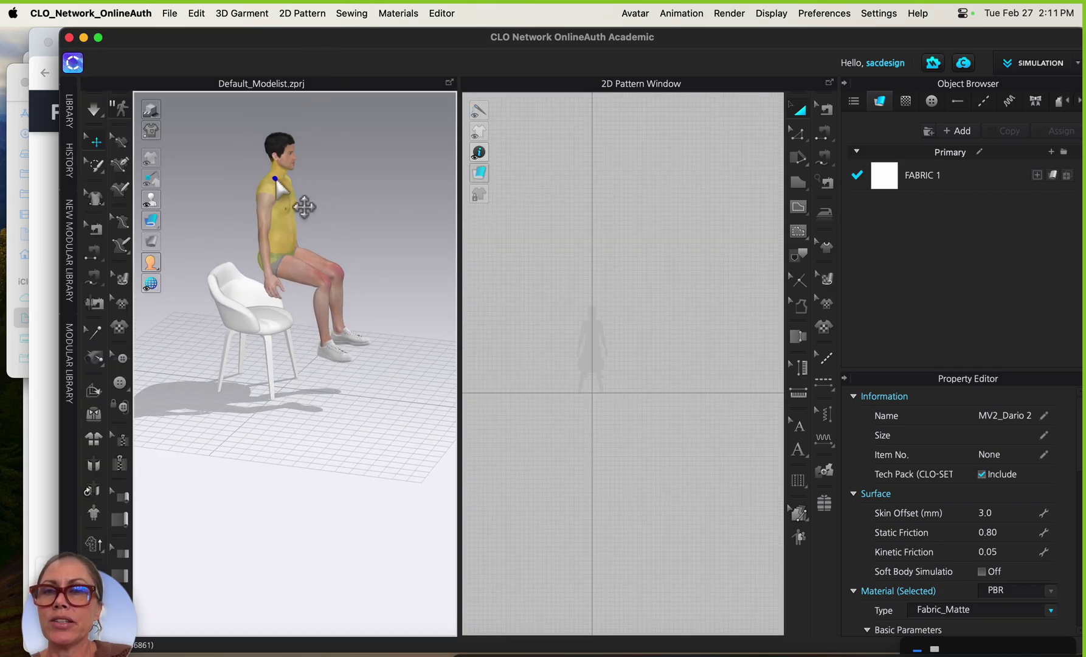
scroll(292, 234, down, 3)
middle_drag(284, 216, 331, 335)
scroll(332, 334, up, 3)
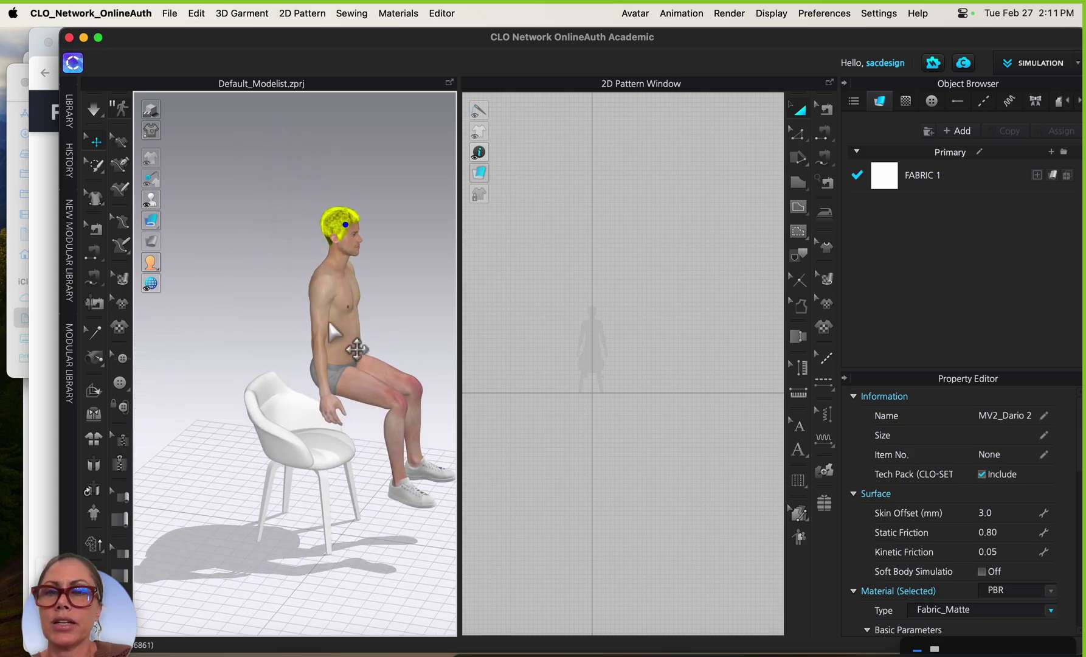
right_click(342, 227)
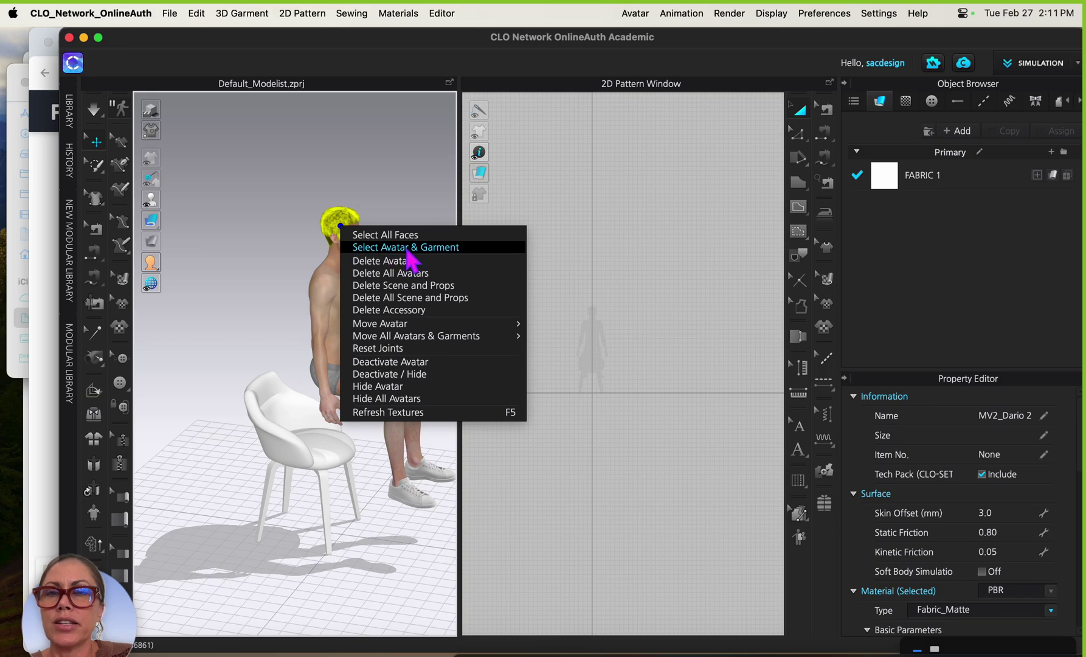
click(389, 246)
Lower the seated avatar and shift it back onto the chair's seat cushion, and deselect it
drag(347, 189, 346, 248)
right_drag(411, 376, 412, 459)
drag(377, 288, 352, 285)
right_drag(405, 454, 339, 506)
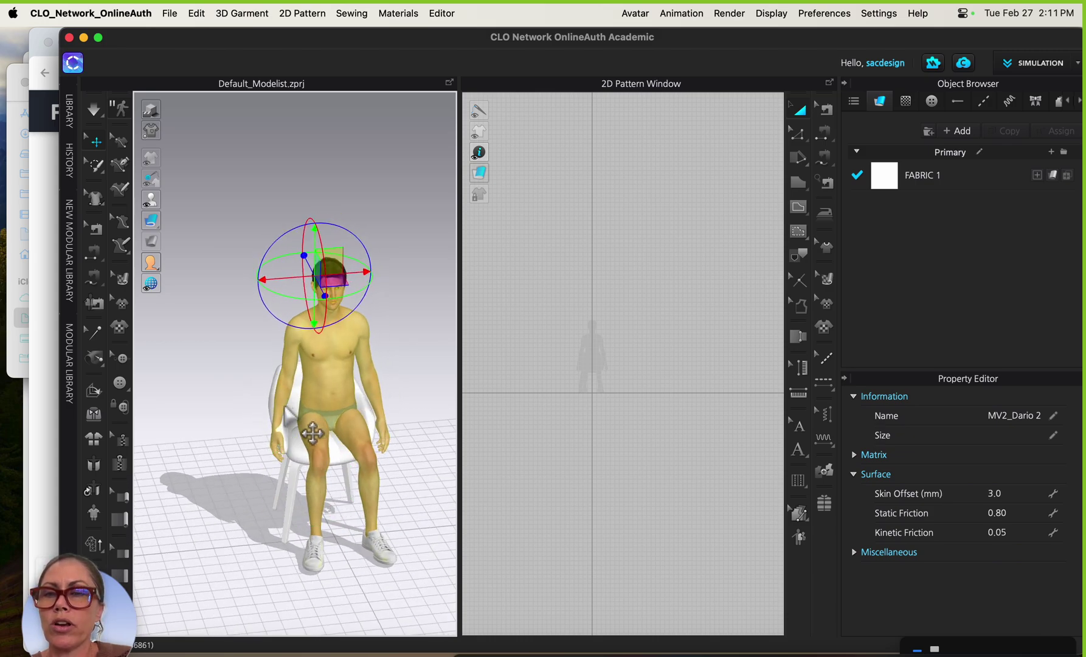
right_click(280, 392)
click(219, 408)
click(236, 426)
scroll(204, 487, up, 1)
right_drag(204, 487, 306, 435)
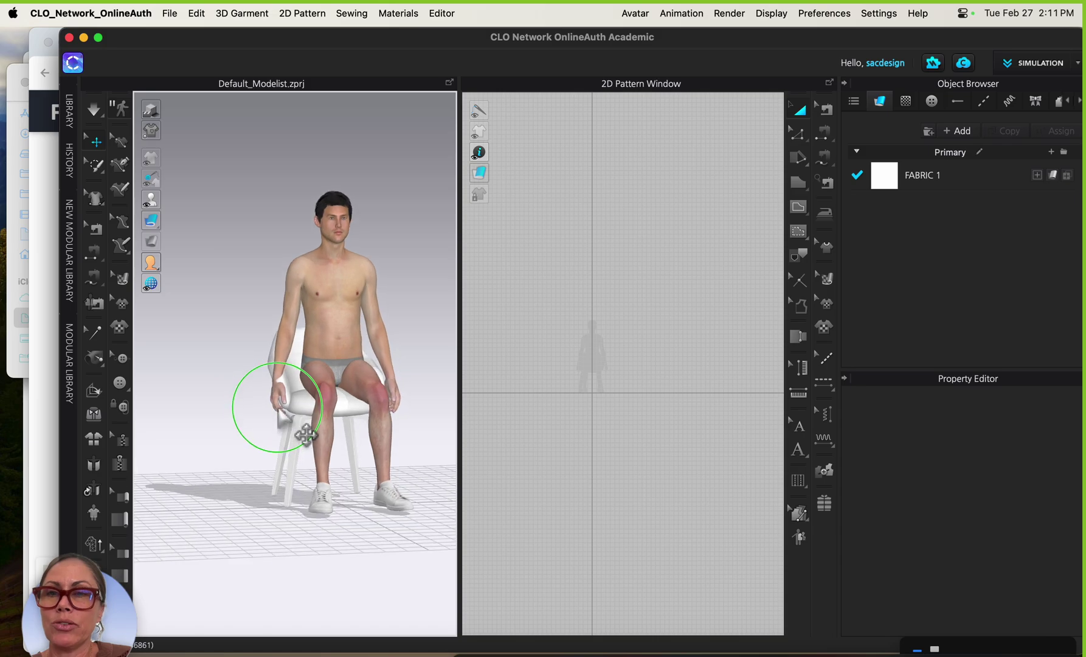
Show the avatar's IK joints and pose the right arm with its elbow outward and hand beside the thigh
mouse_move(152, 204)
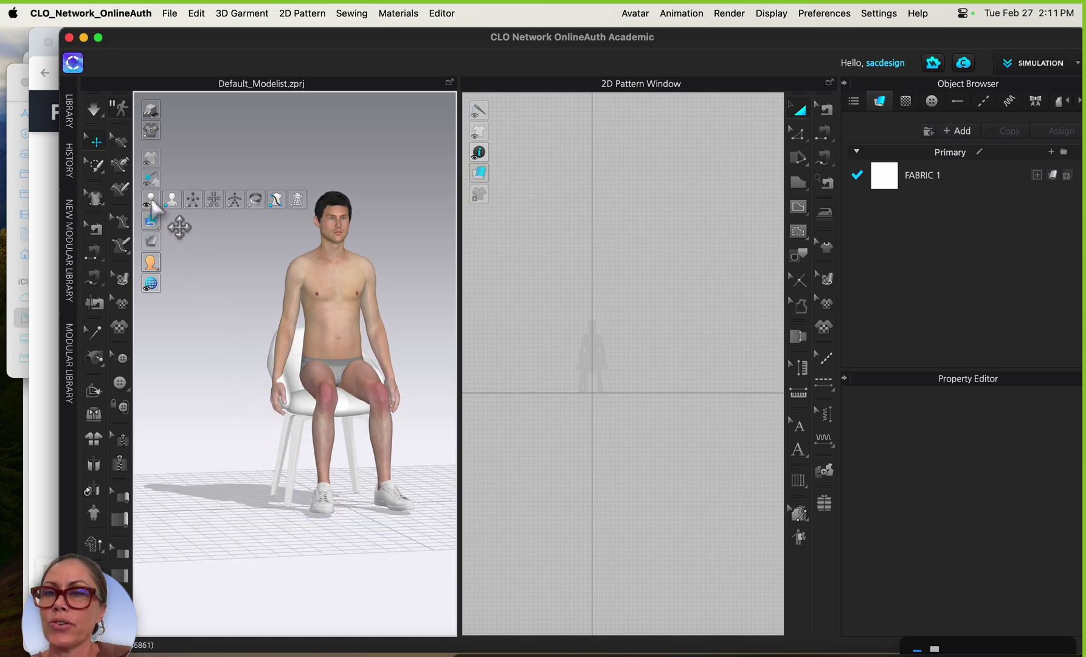
click(235, 200)
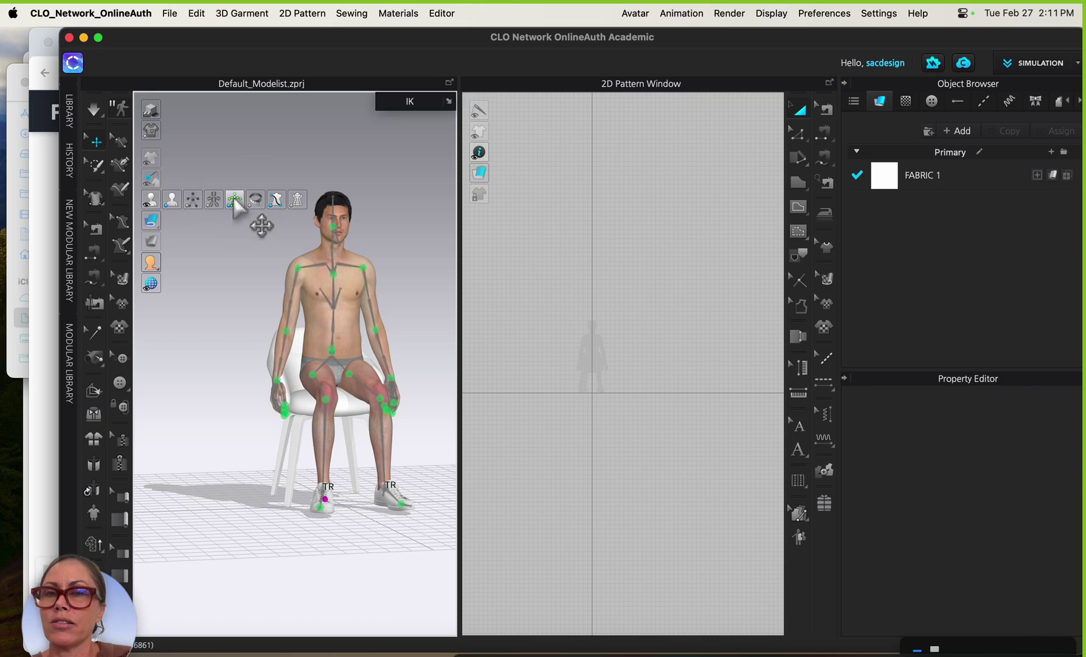
mouse_move(238, 381)
middle_down()
mouse_move(247, 389)
mouse_move(226, 382)
middle_up()
click(275, 329)
drag(277, 331, 263, 334)
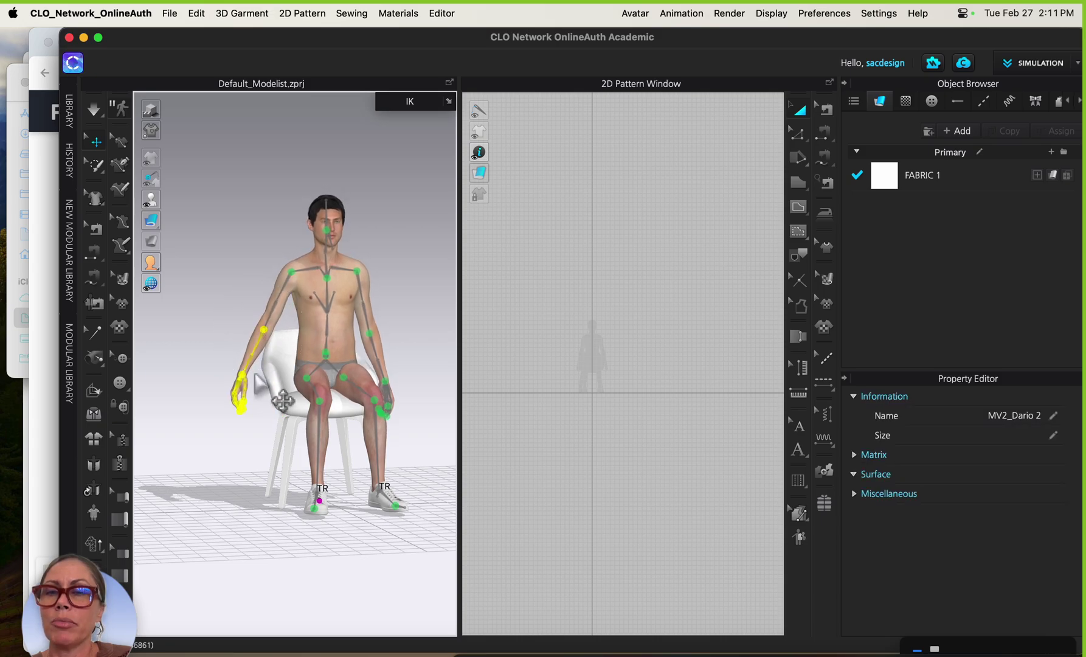
drag(269, 400, 302, 397)
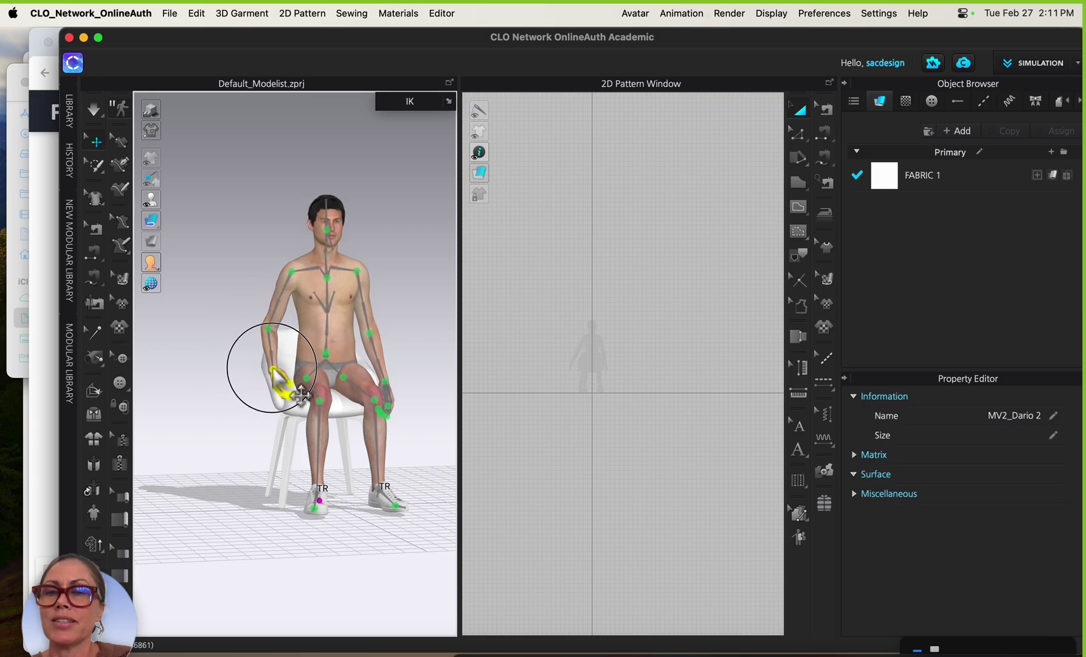
right_drag(301, 402, 365, 453)
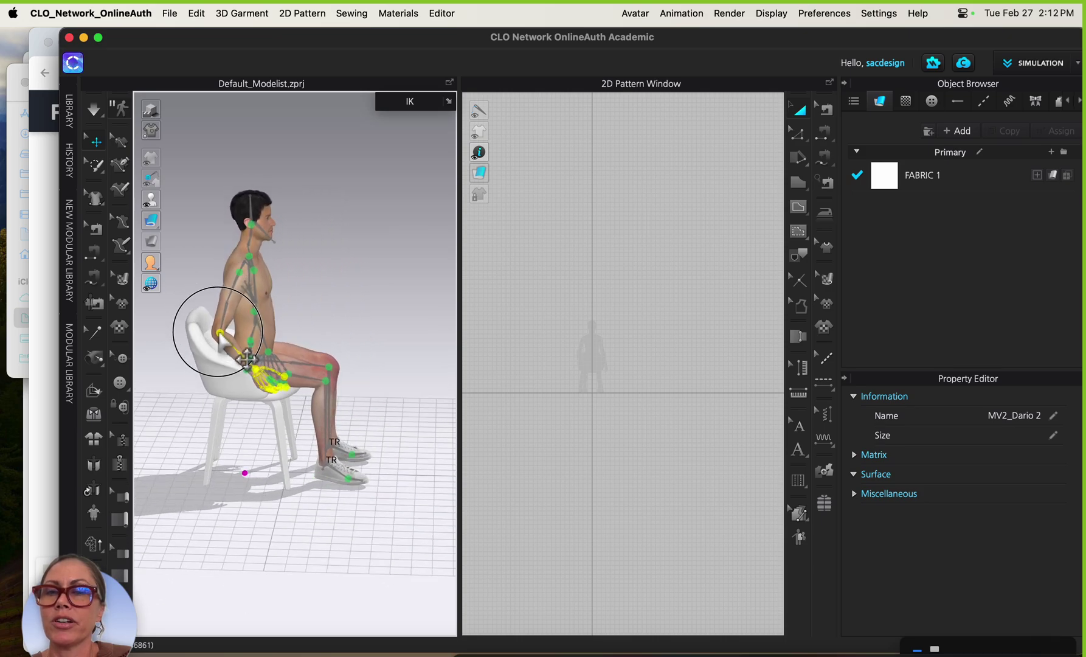
Pose the avatar's left hand onto its left thigh through the IK joints, and clear the selection
right_drag(246, 359, 273, 438)
drag(342, 343, 321, 407)
middle_drag(284, 514, 335, 497)
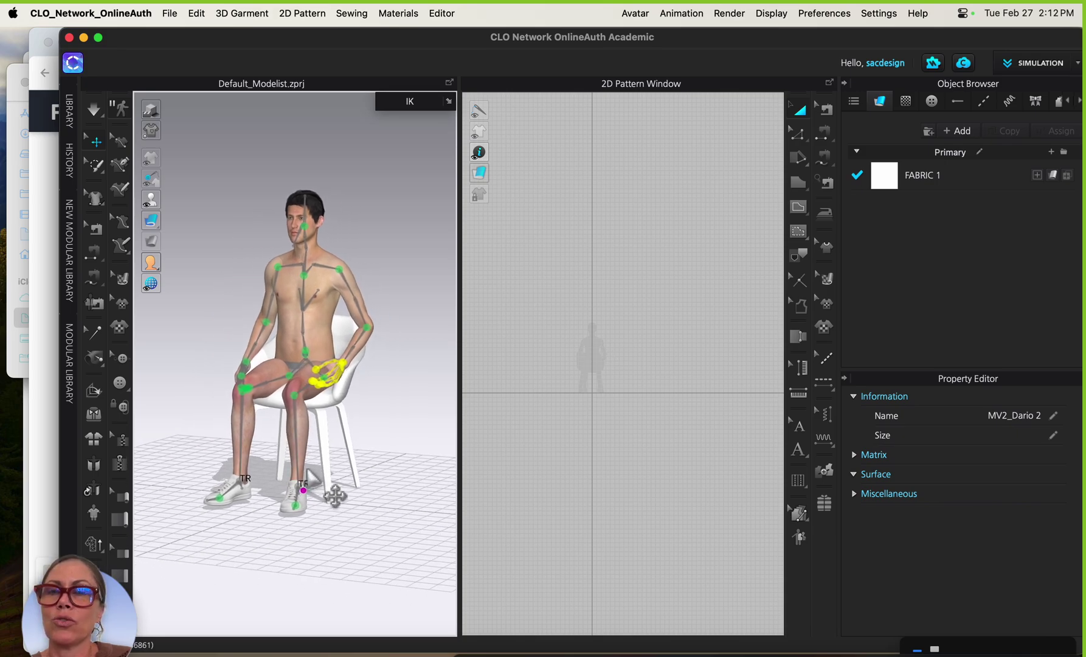
click(339, 542)
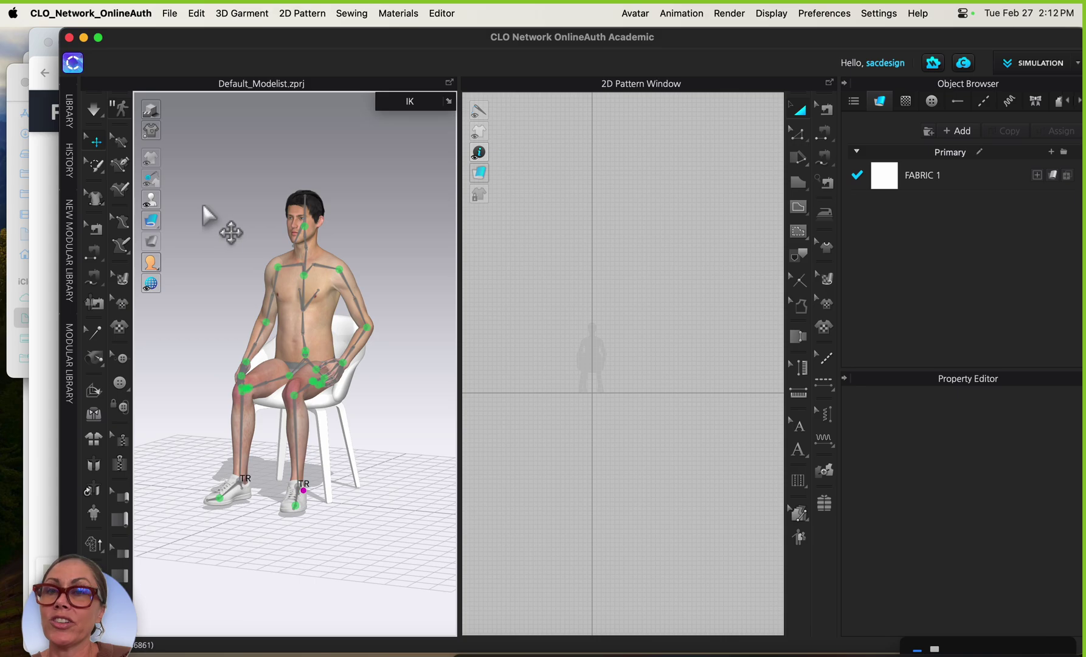
click(170, 14)
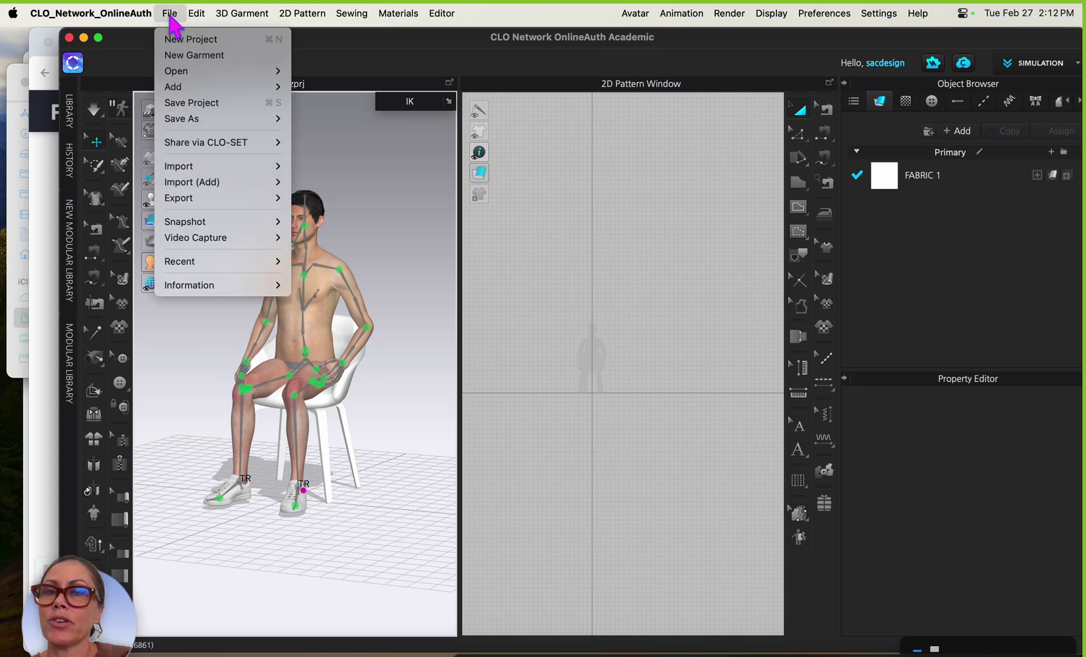
mouse_move(211, 118)
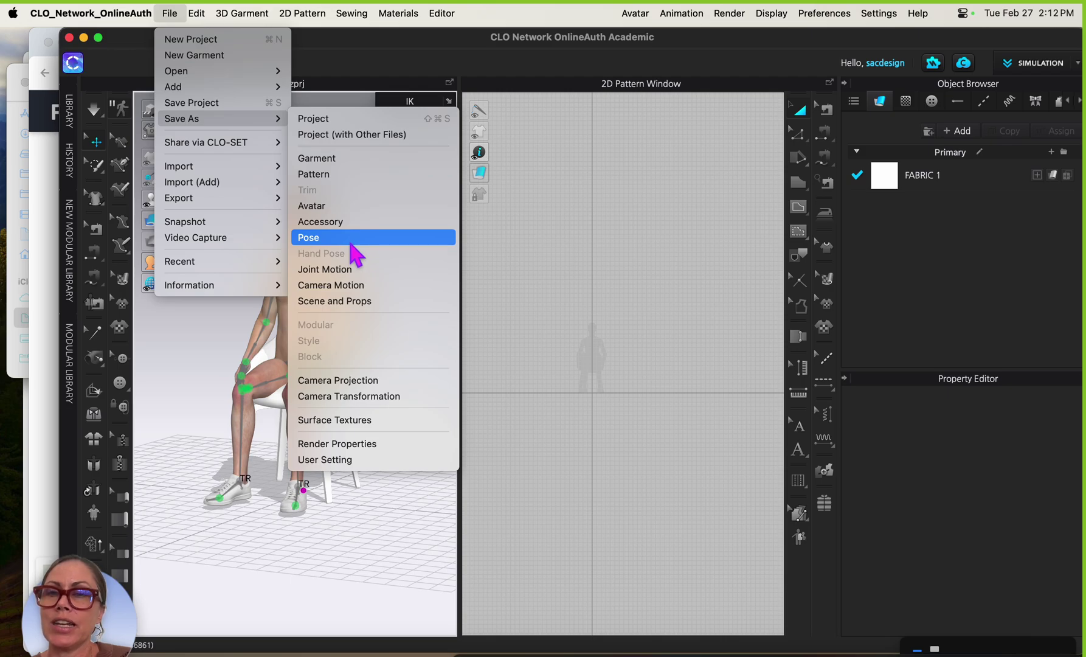
click(207, 414)
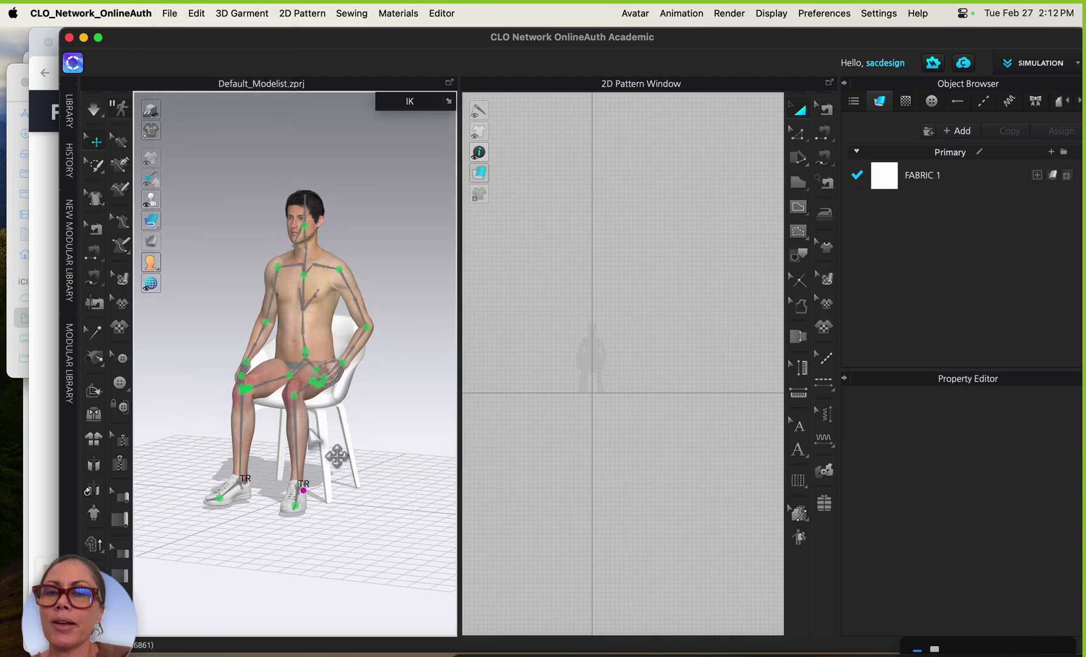
Hide the IK joints on the seated avatar
right_drag(351, 443, 309, 442)
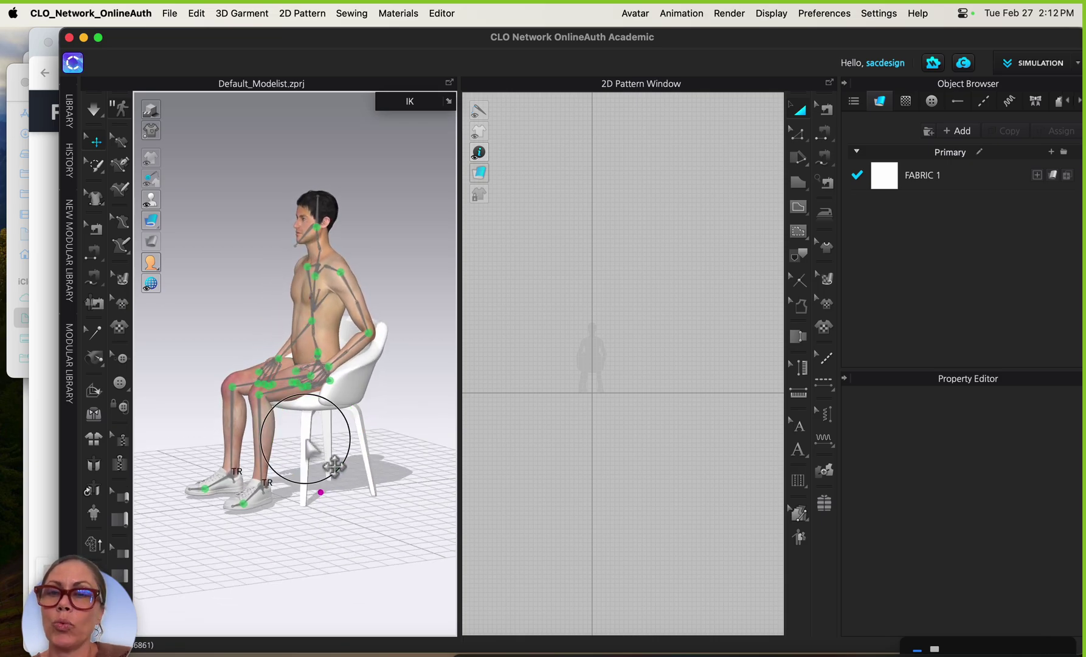
mouse_move(157, 203)
click(235, 199)
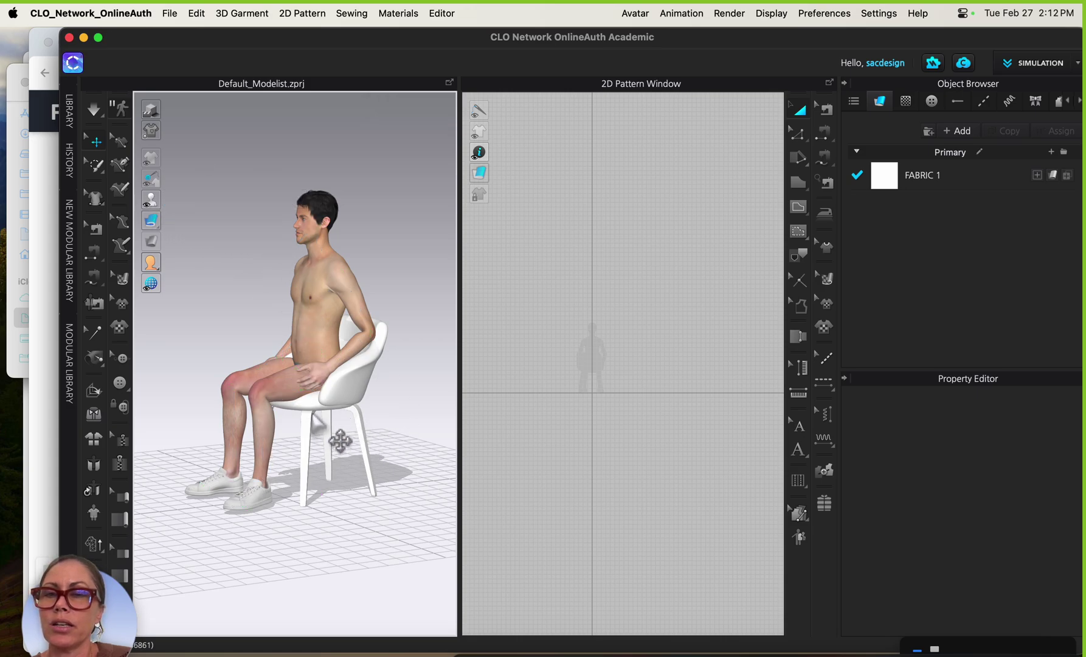
Select the chair's outer shell, then select its front legs instead
scroll(334, 423, up, 5)
middle_drag(356, 434, 361, 325)
click(362, 325)
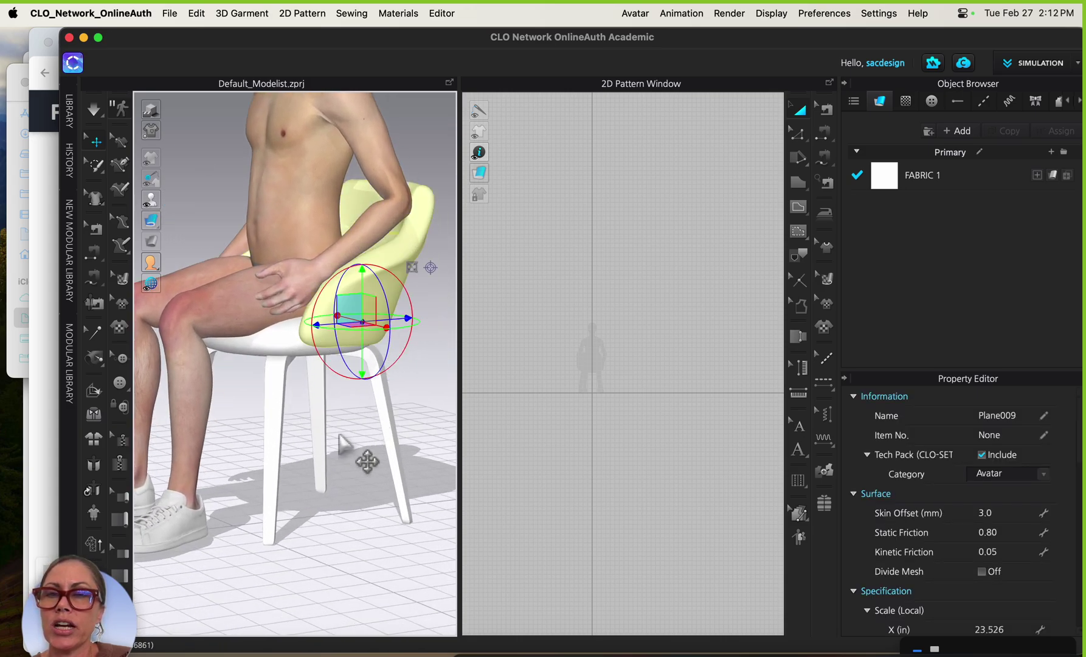
click(280, 450)
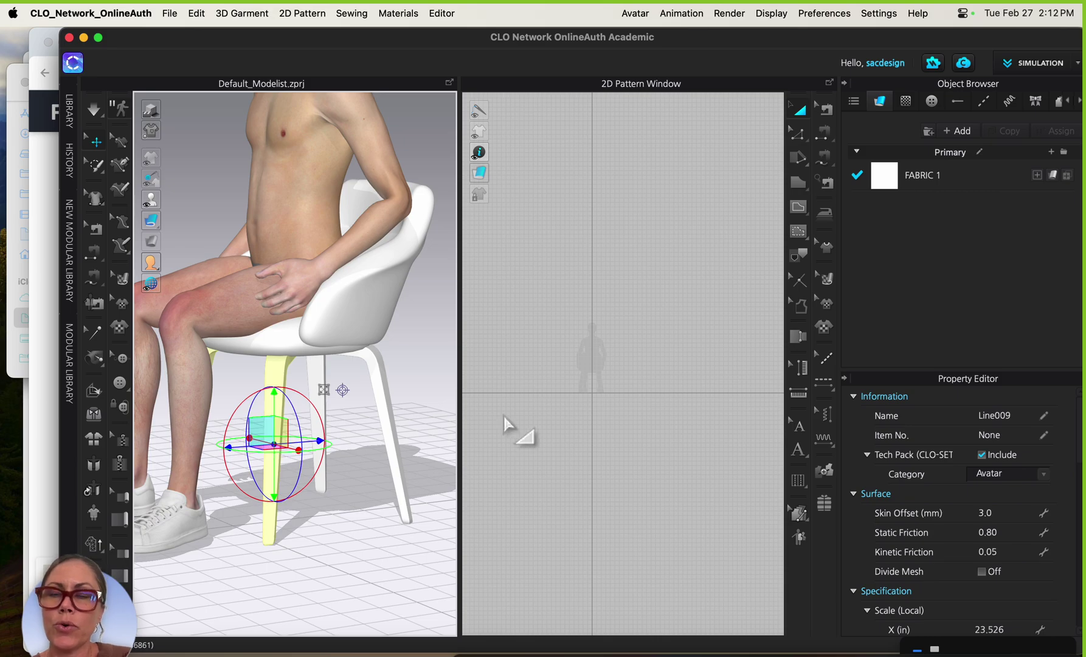
Switch to Chrome to view the Freepik wood pattern images, then return to CLO
click(220, 634)
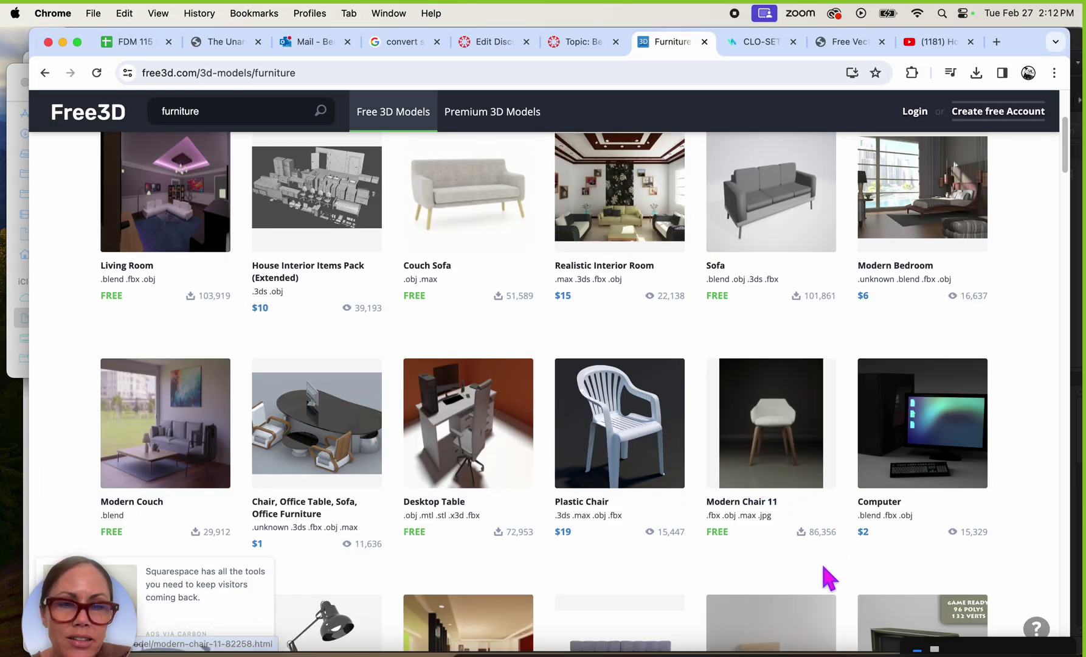
click(854, 44)
mouse_move(502, 266)
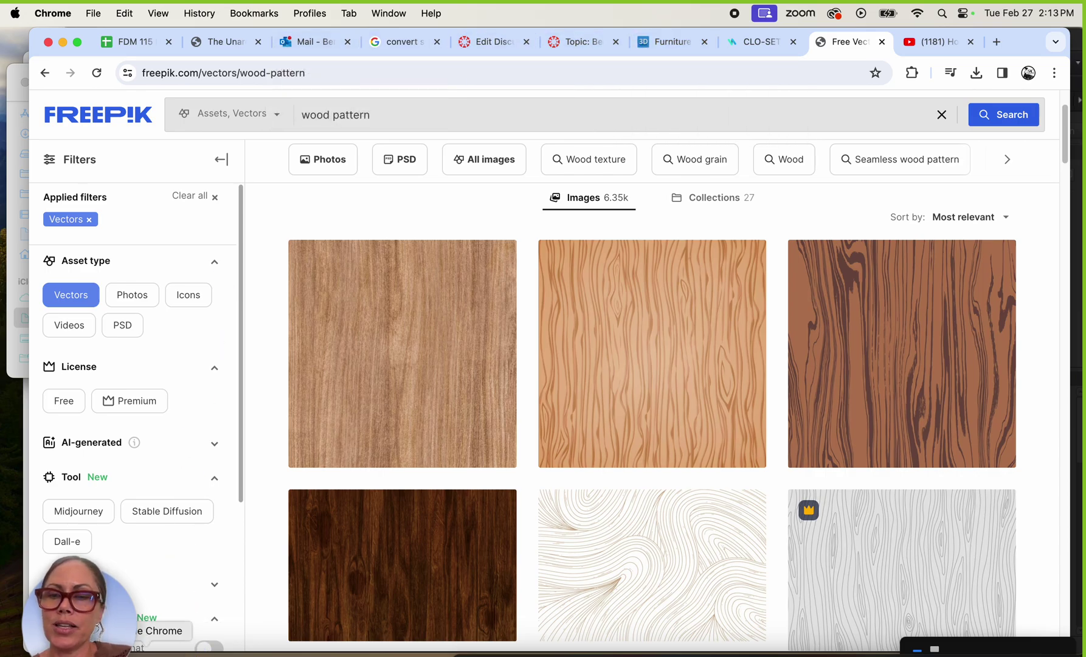
click(194, 651)
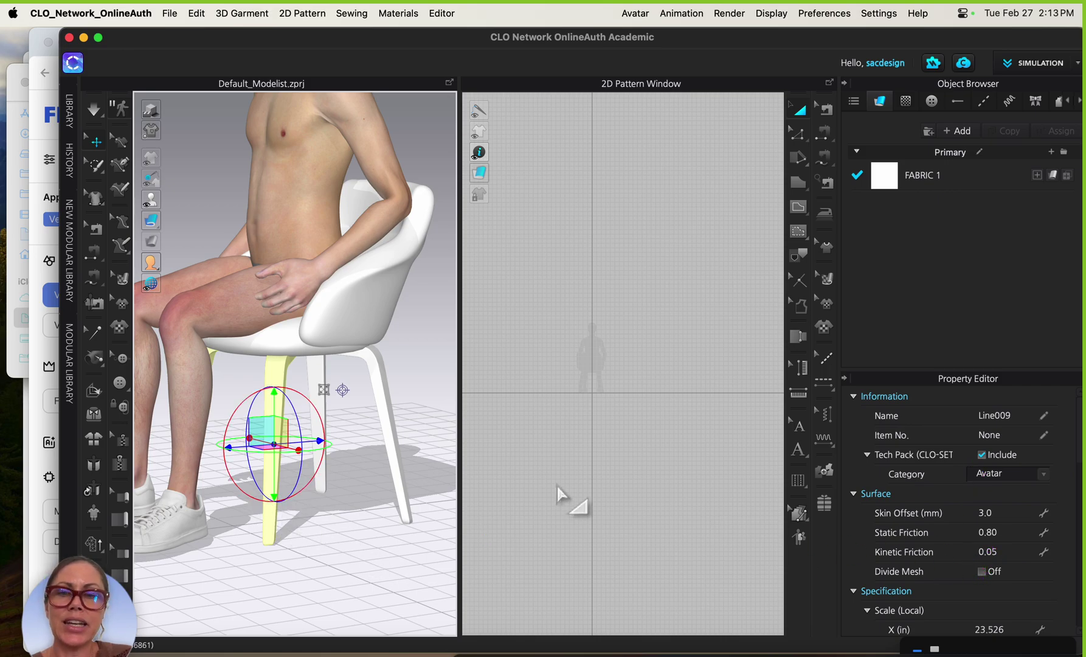
Add the remaining legs to the selection, apply the wood texture from the Downloads folder oak-wood-textured-design-background, and deselect them
click(379, 401)
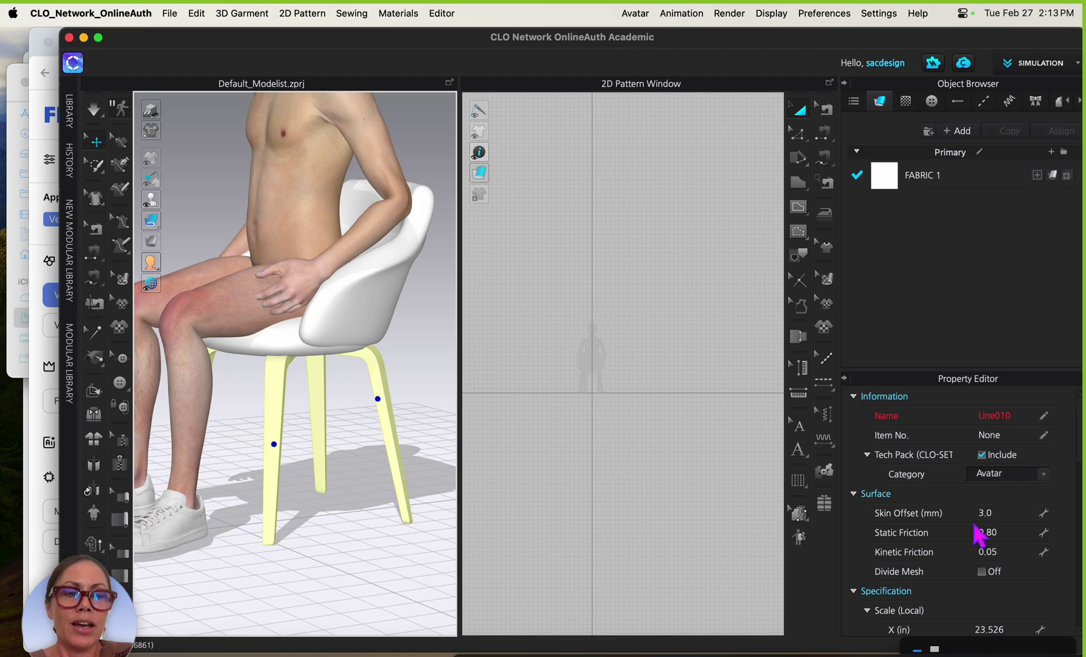
scroll(943, 534, down, 8)
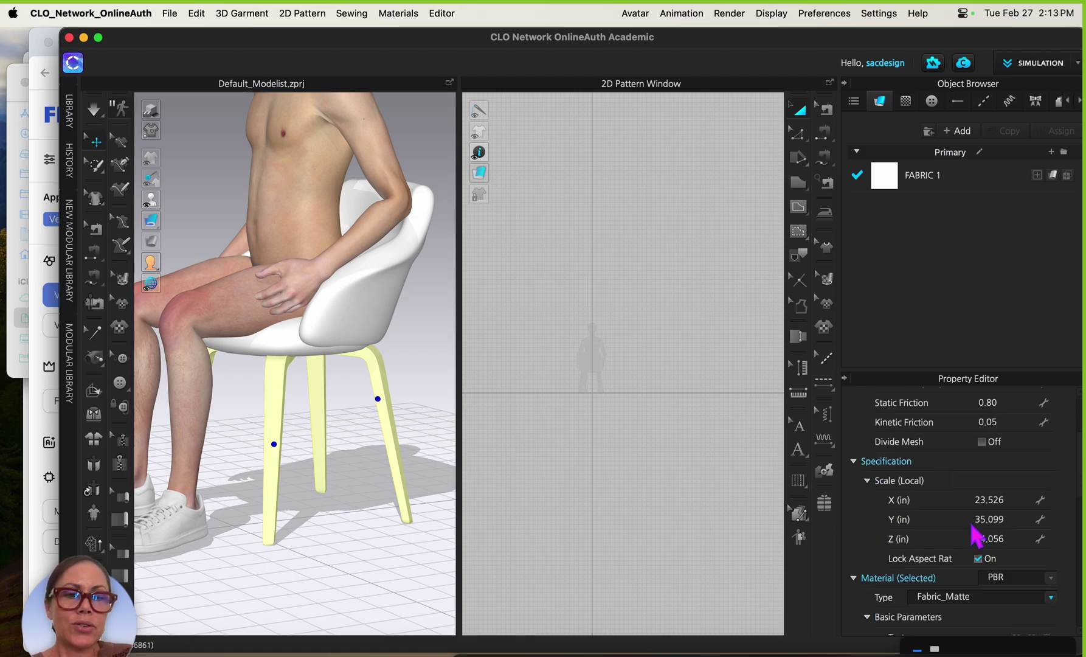
scroll(980, 546, down, 2)
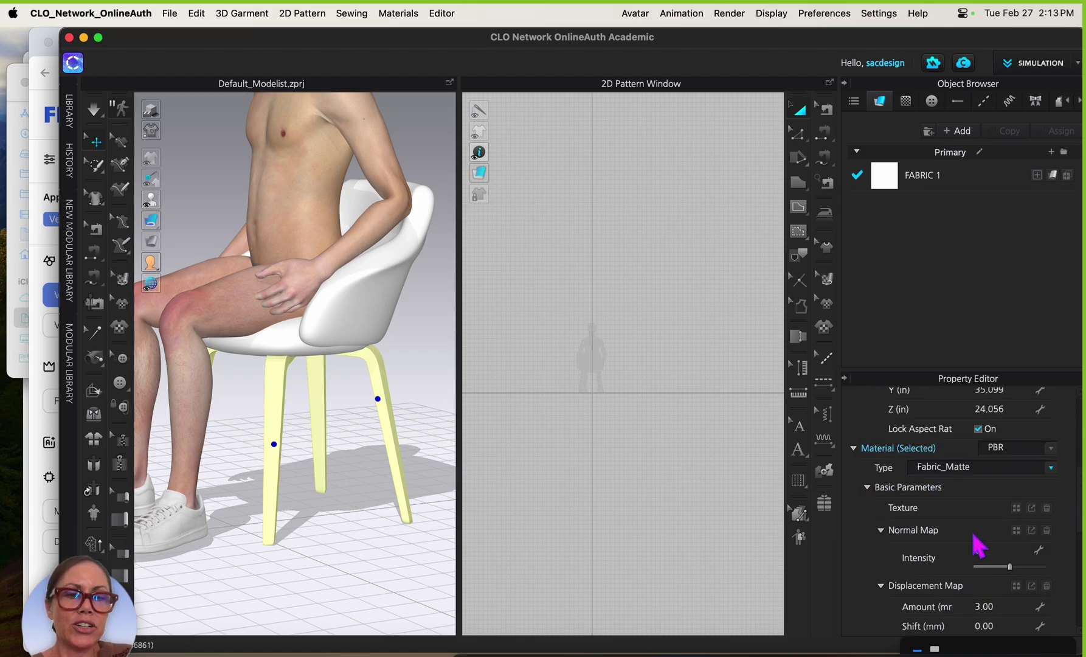
click(1018, 509)
click(529, 130)
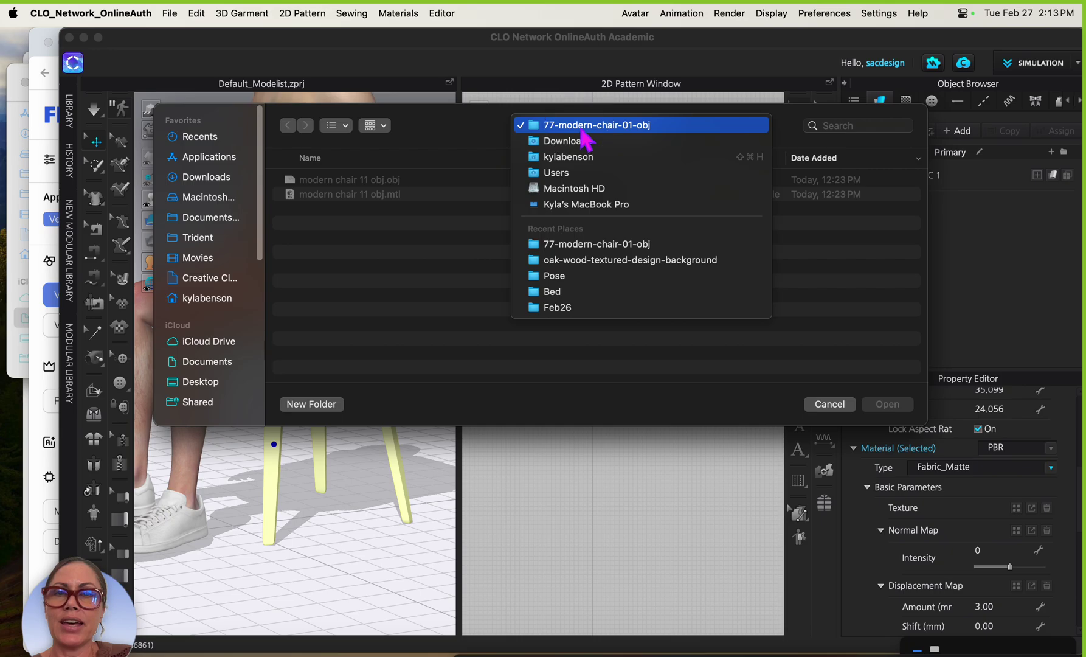
click(575, 140)
double_click(380, 181)
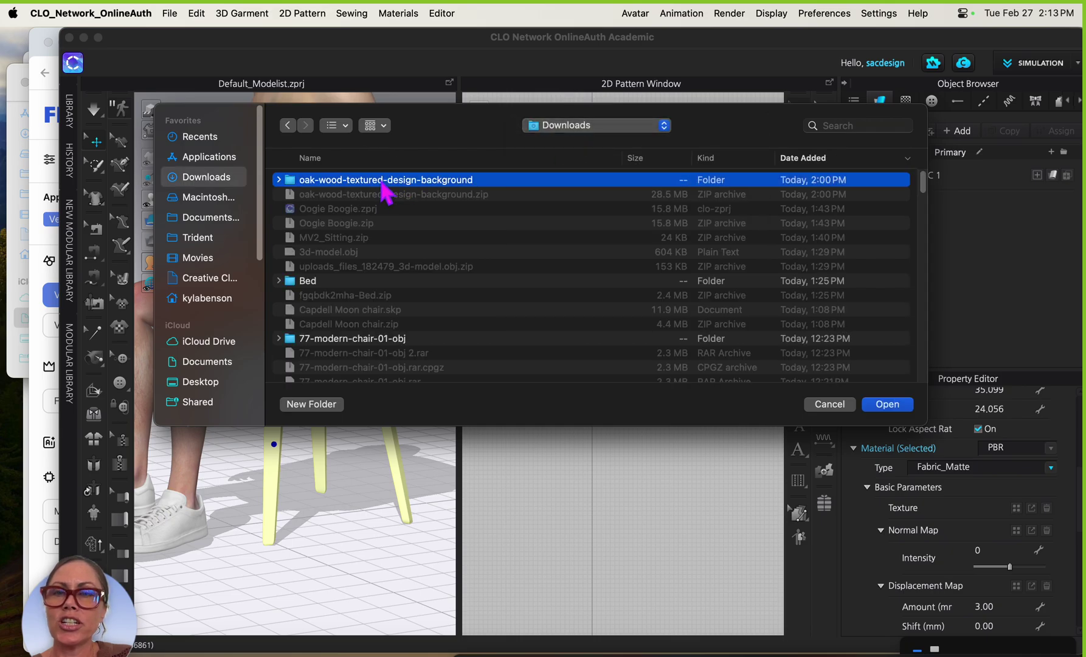
double_click(316, 180)
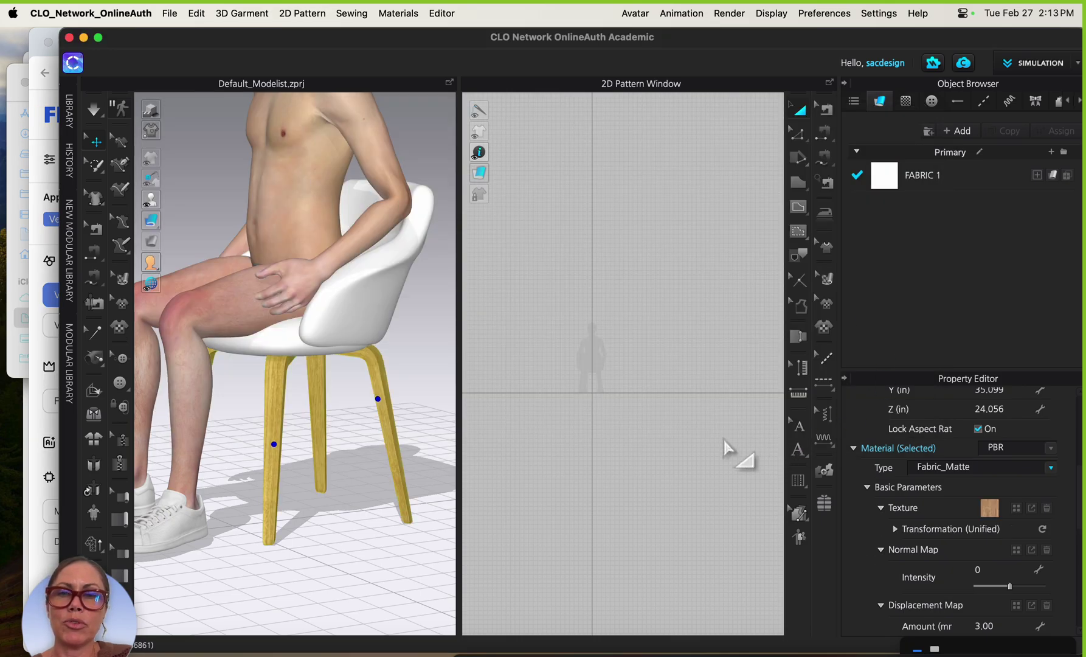
click(298, 538)
mouse_move(298, 539)
right_down()
mouse_move(310, 521)
mouse_move(322, 549)
mouse_move(310, 549)
right_up()
Review the material properties of a chair leg and the outer shell, including the available material types, and clear the selection
click(390, 447)
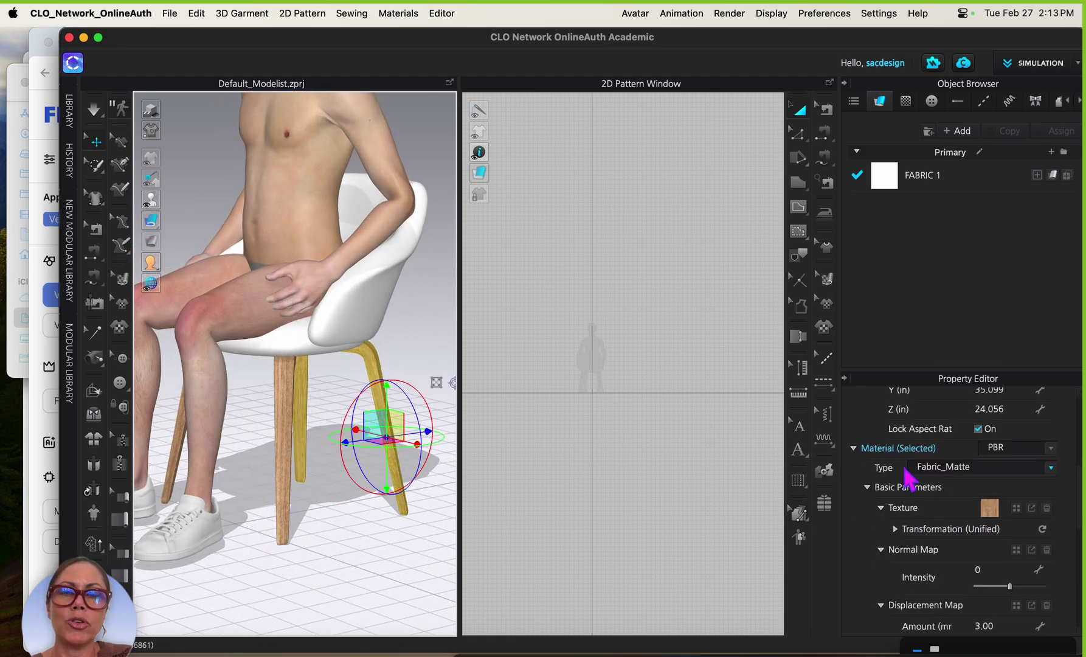
click(334, 326)
scroll(1004, 556, down, 5)
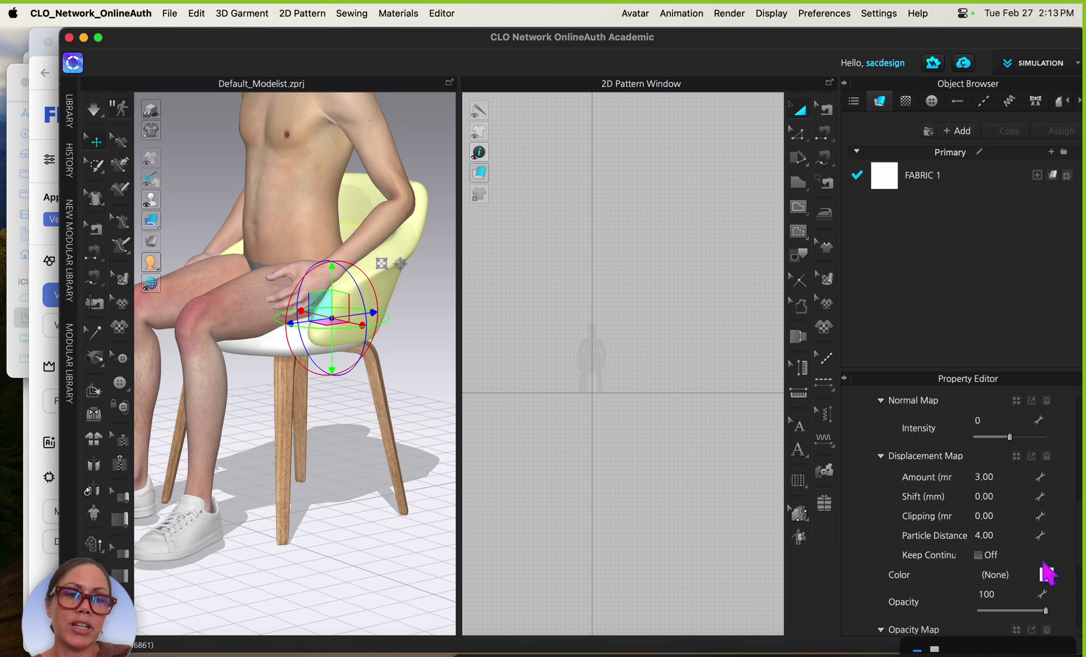
scroll(1048, 573, down, 3)
scroll(1047, 573, up, 6)
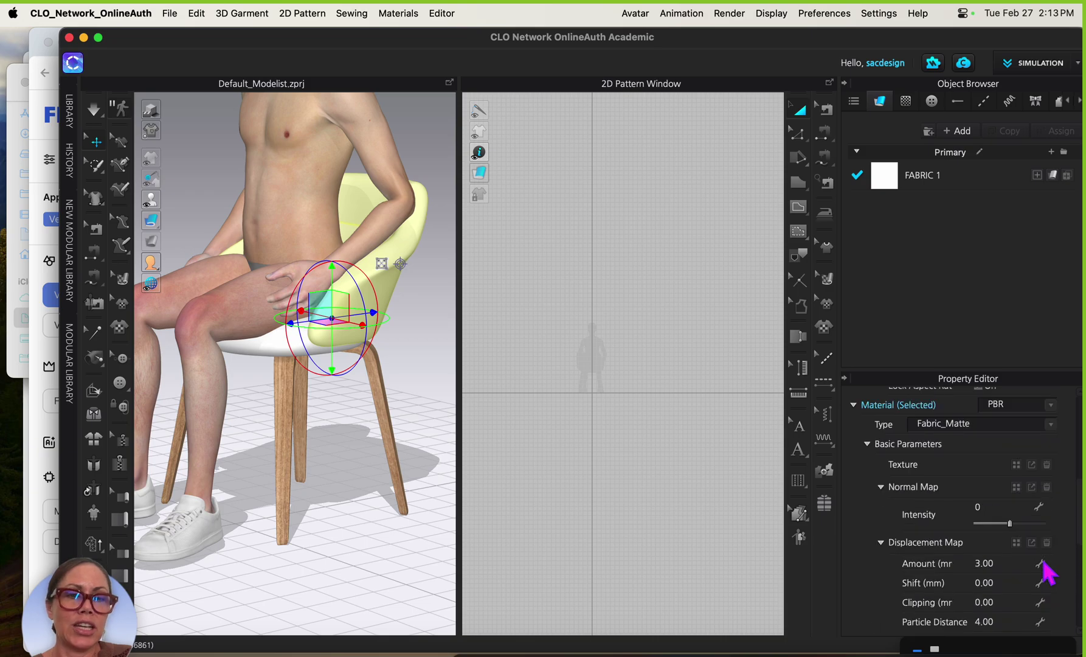
click(964, 426)
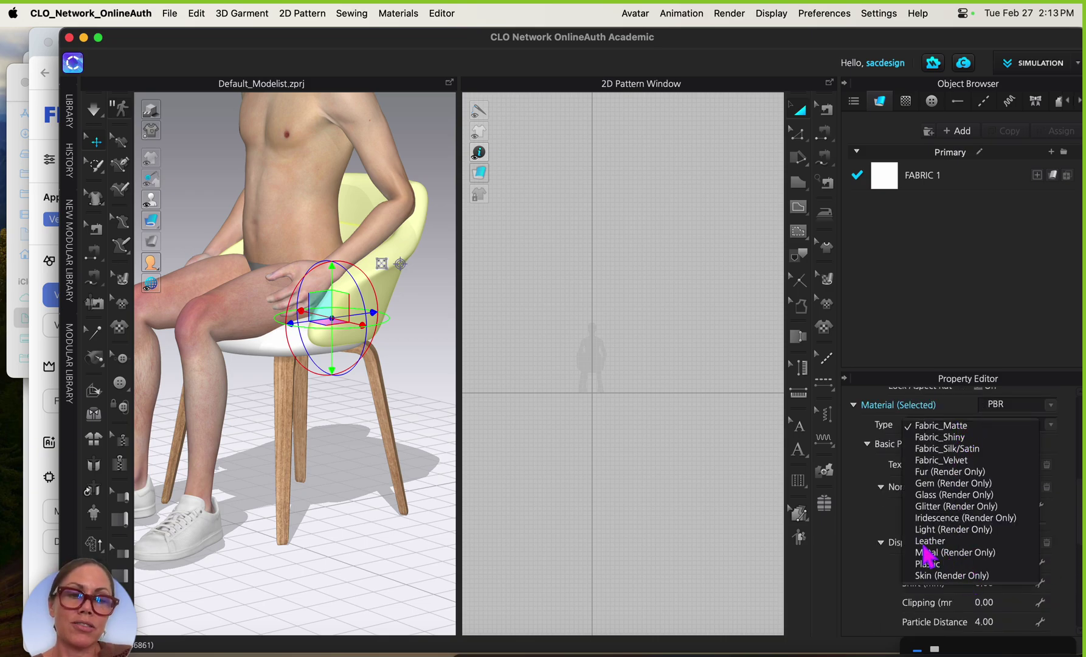
click(927, 420)
click(634, 481)
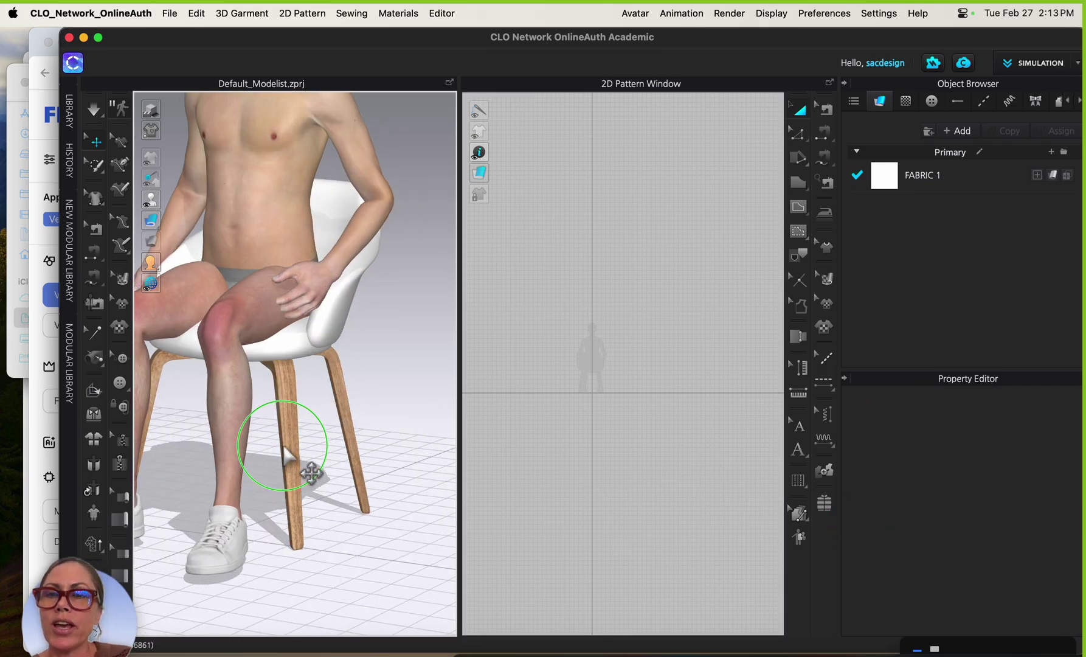
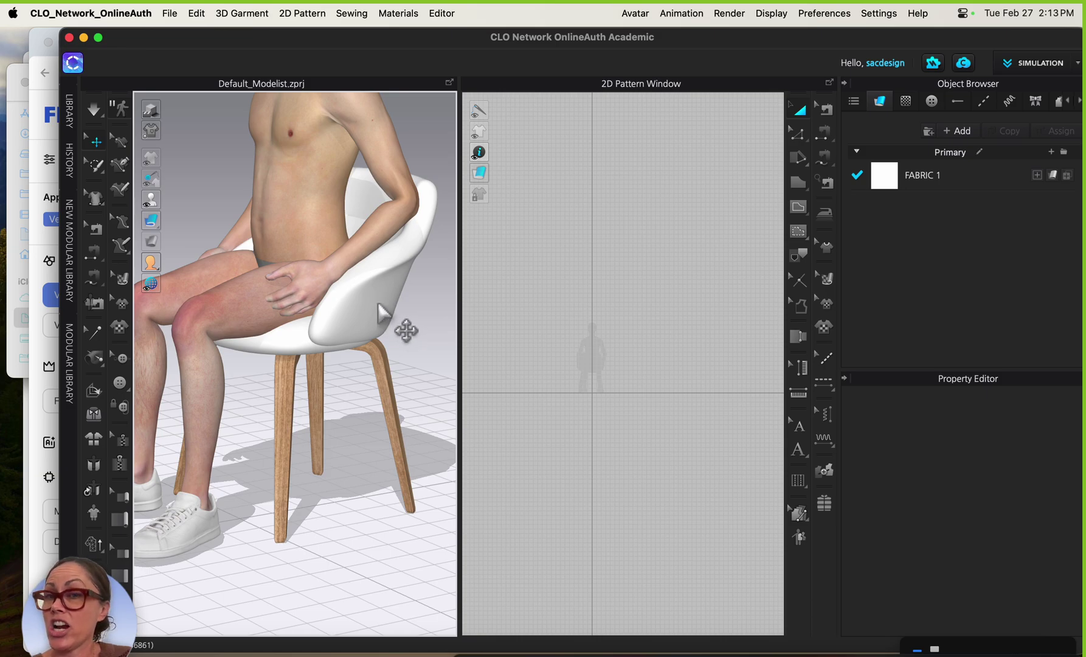
Delete the seated male avatar from the scene, keeping only the chair
scroll(344, 310, down, 3)
scroll(341, 307, down, 3)
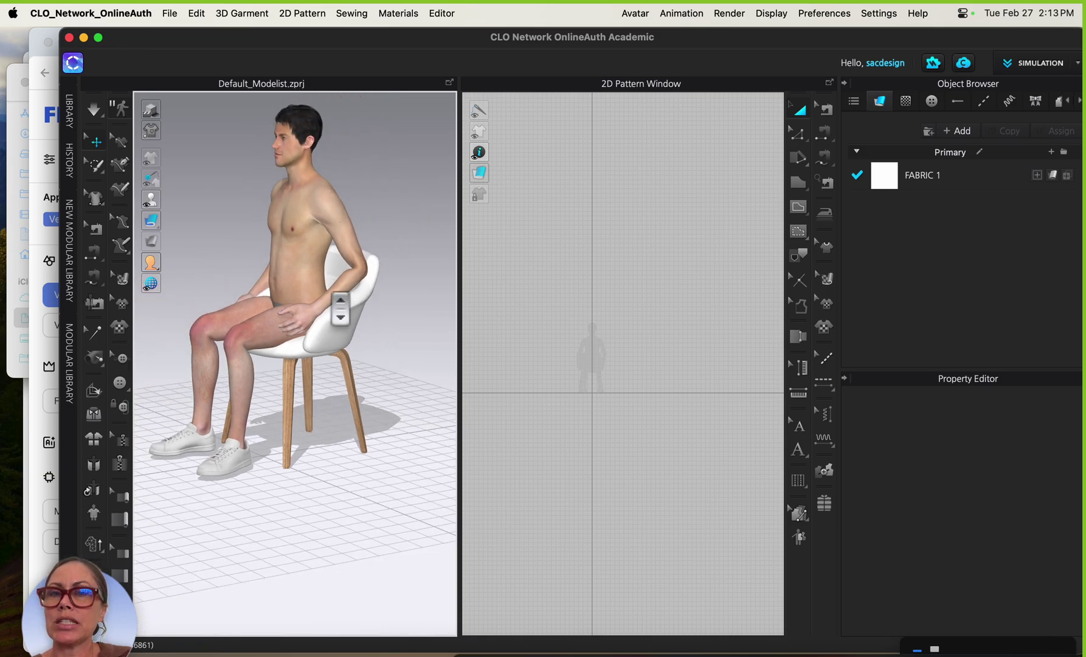
click(291, 136)
right_click(291, 137)
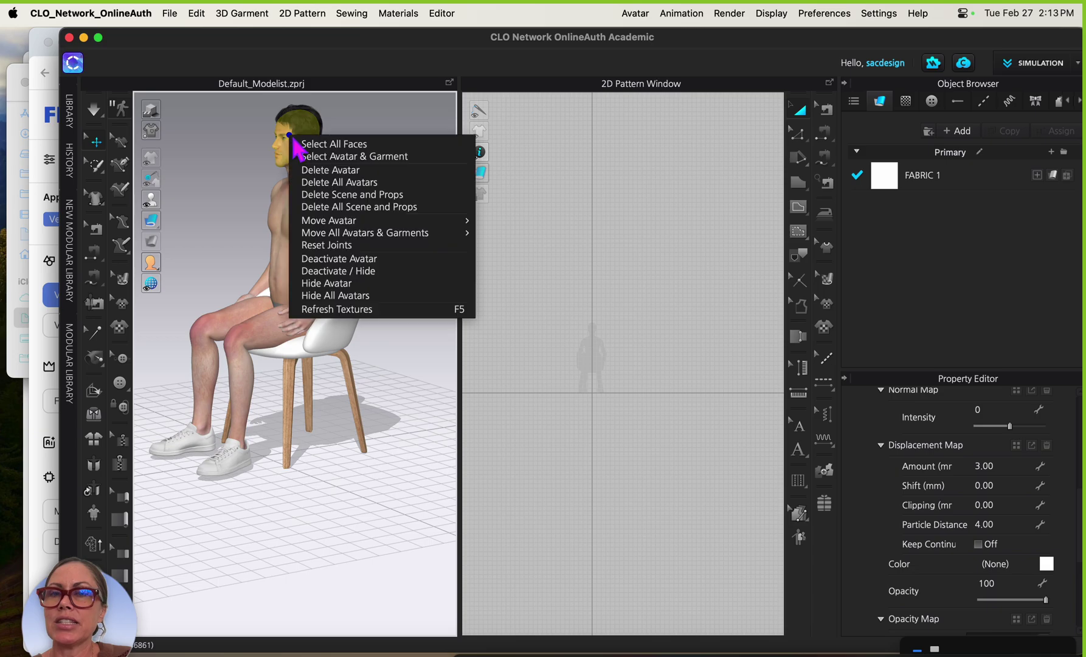
click(328, 171)
right_drag(345, 284, 381, 291)
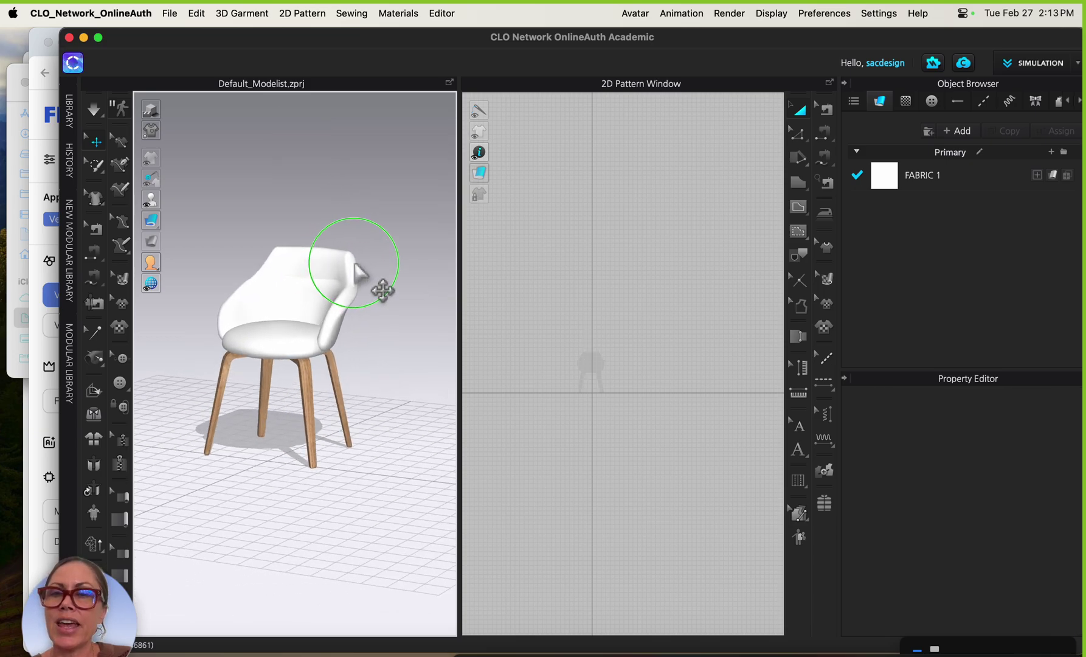
Save the chair as the avatar file modern chair 11 obj.avt in the Downloads folder
click(172, 14)
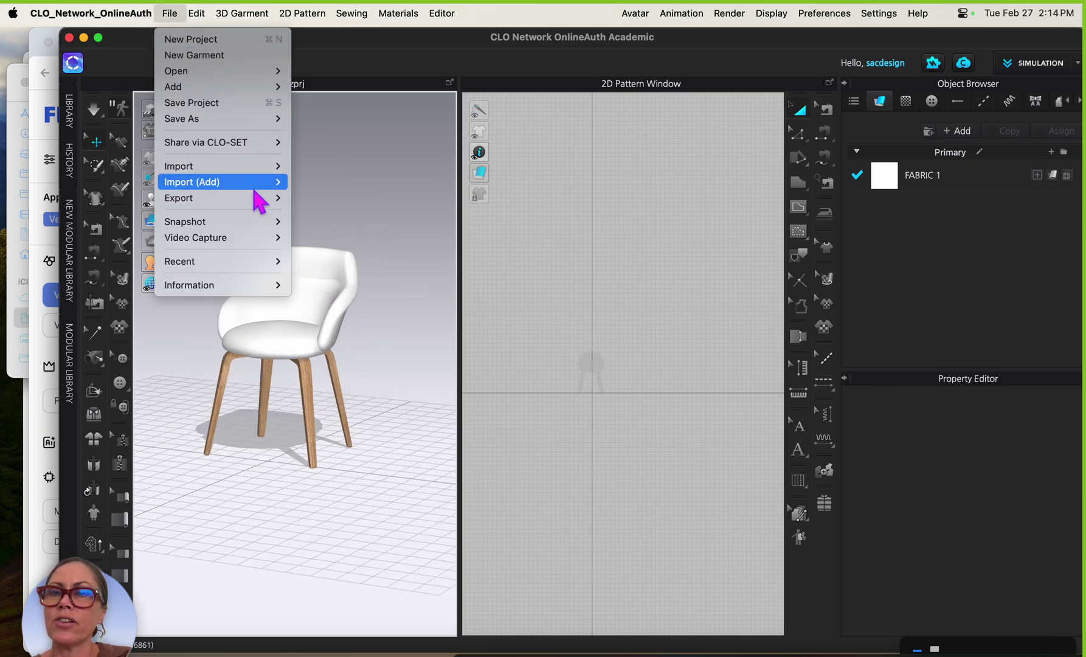
mouse_move(253, 204)
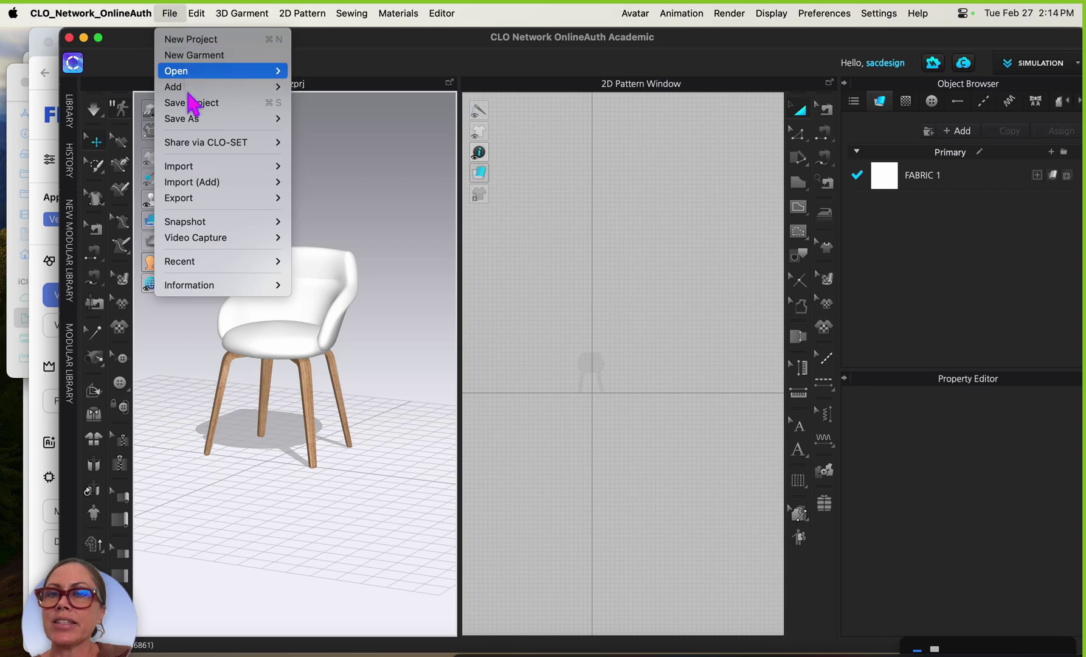
mouse_move(191, 118)
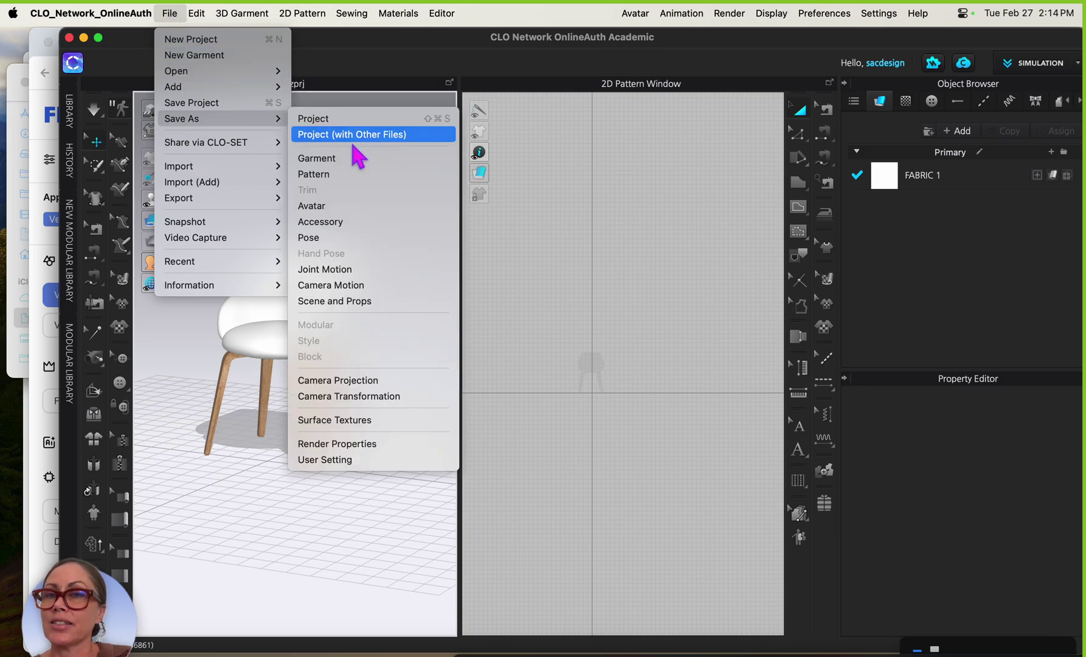
click(358, 206)
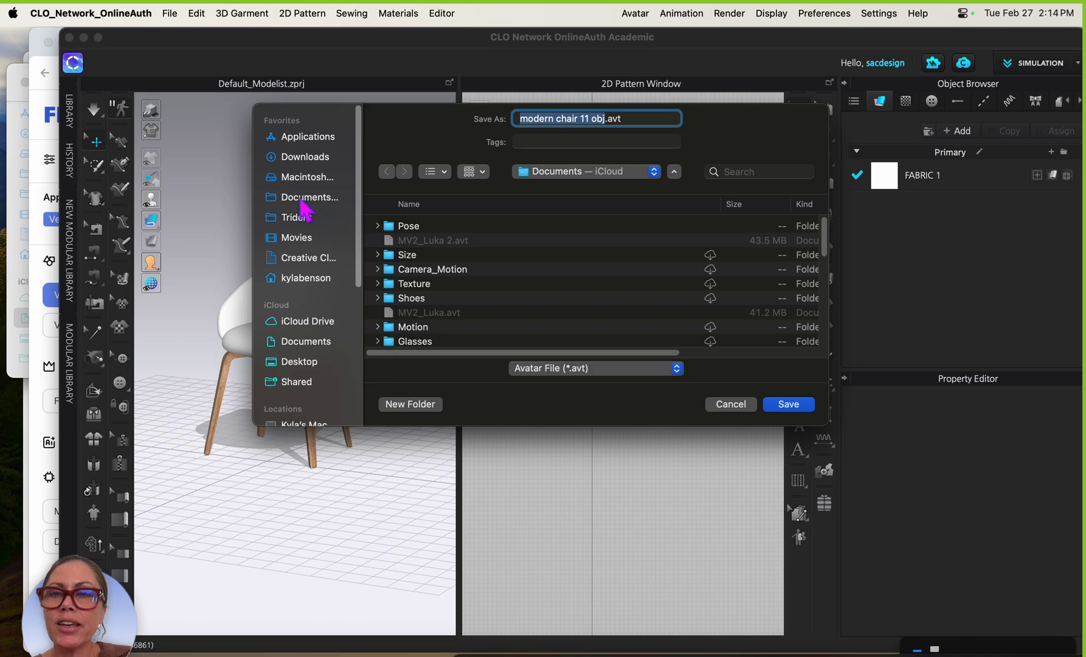
click(307, 341)
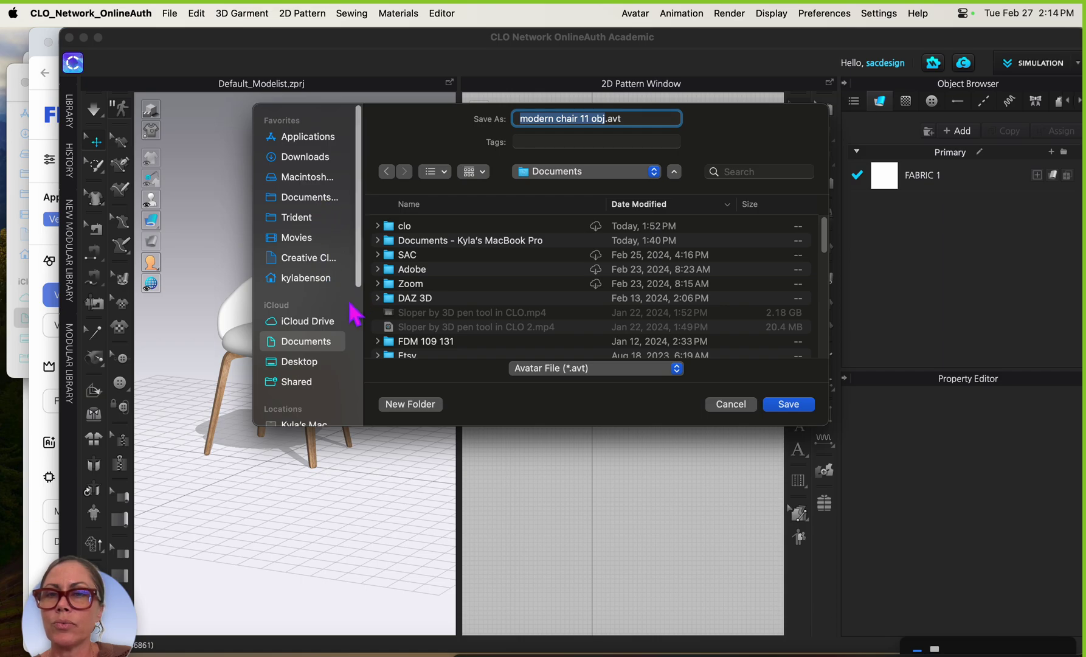
scroll(364, 286, down, 3)
scroll(364, 339, up, 3)
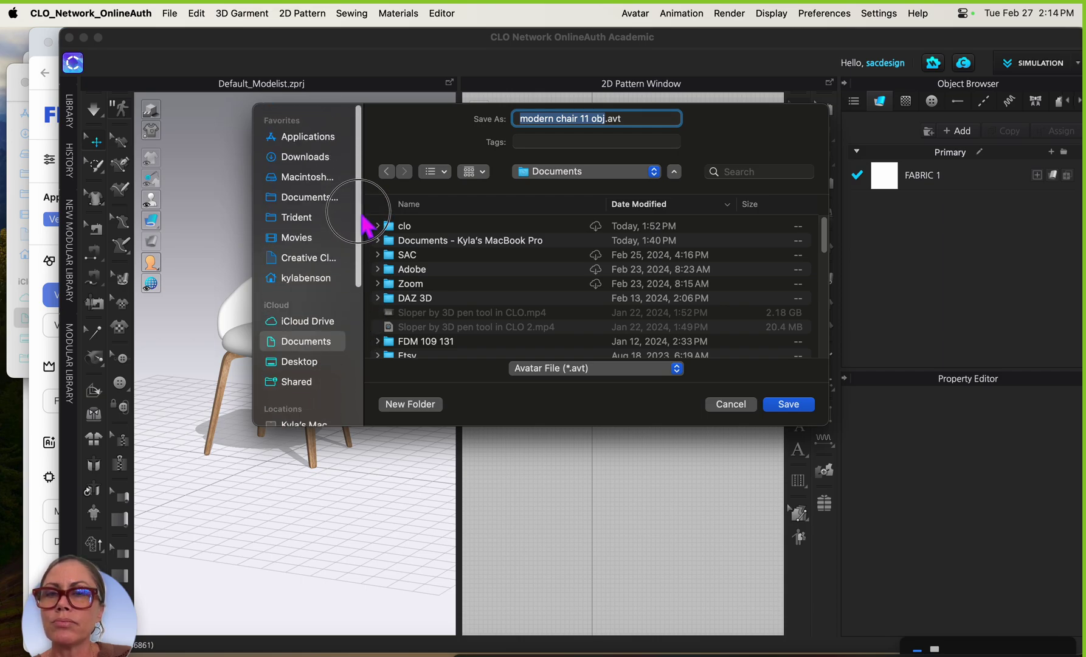
click(304, 157)
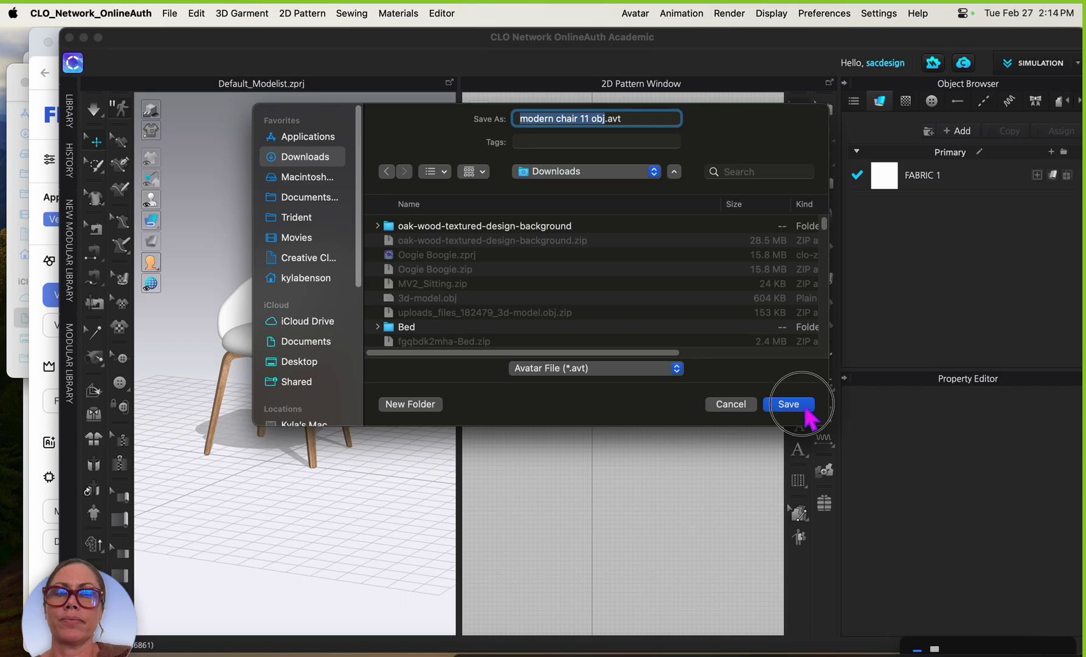
click(790, 405)
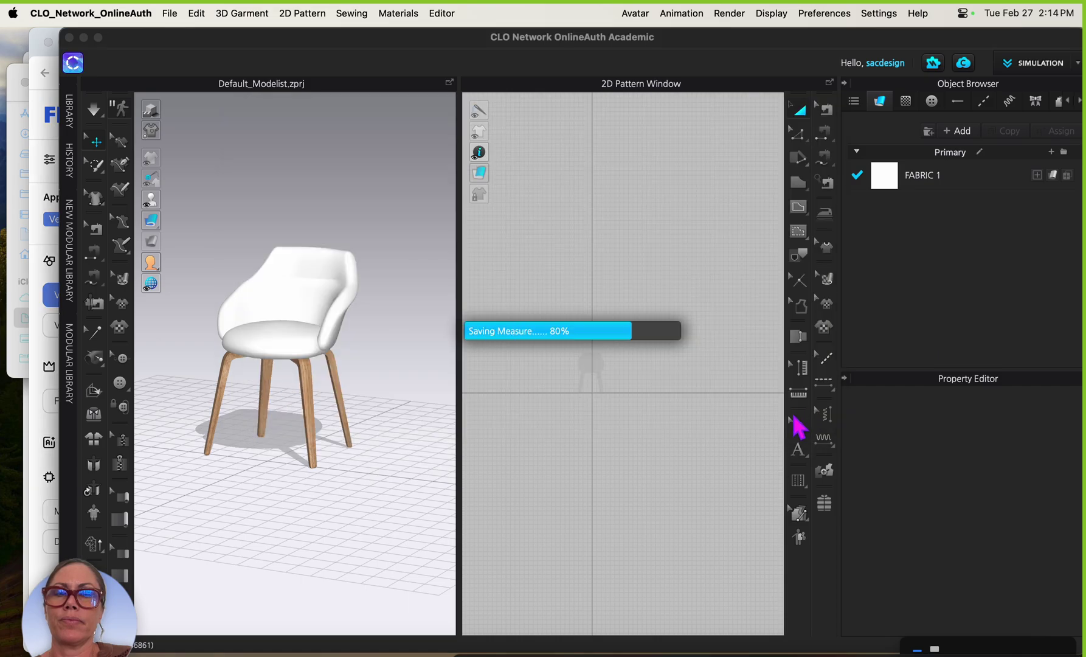
Export the chair as an OBJ named "revisedinCLO chair" to the 77-modern-chair-01-obj folder, using the default export options
click(171, 13)
mouse_move(196, 198)
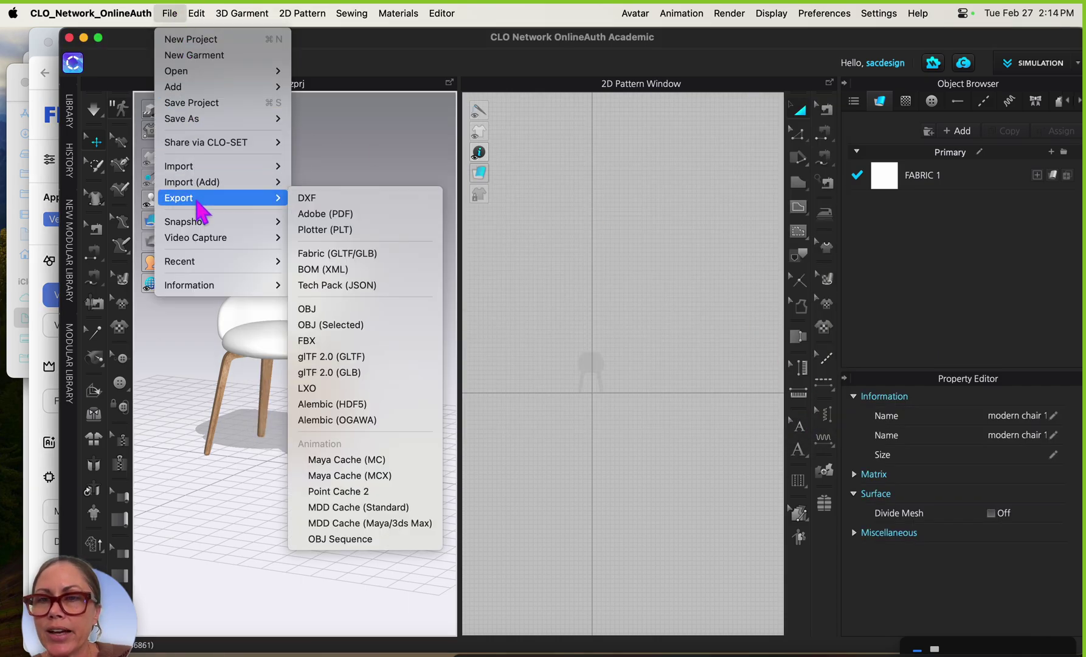
click(352, 311)
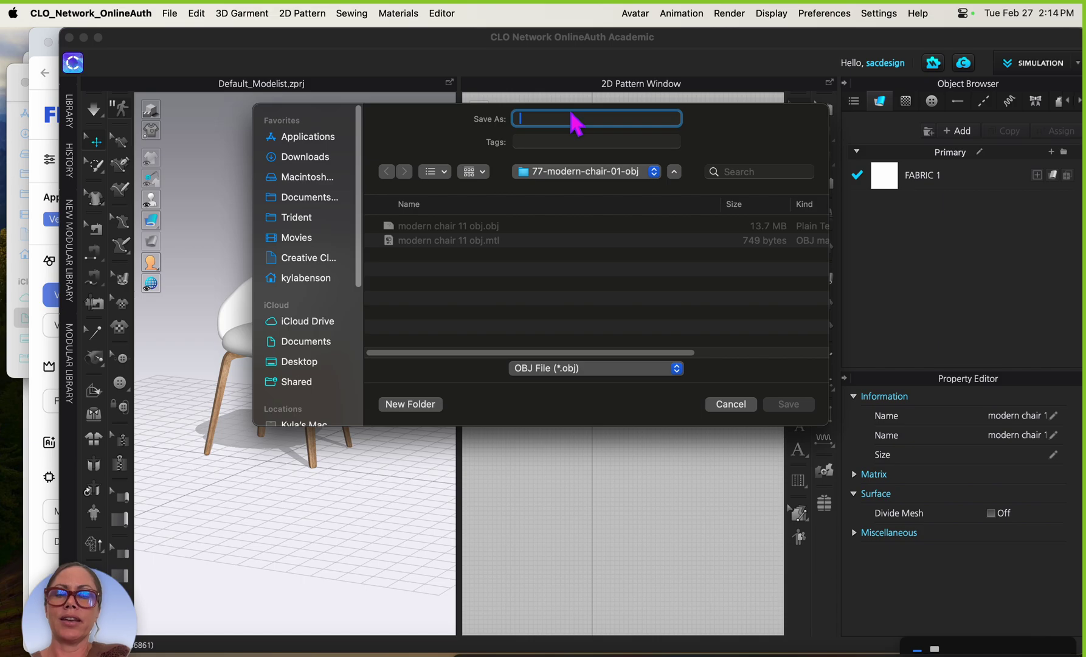
text(revisedinCLO chair)
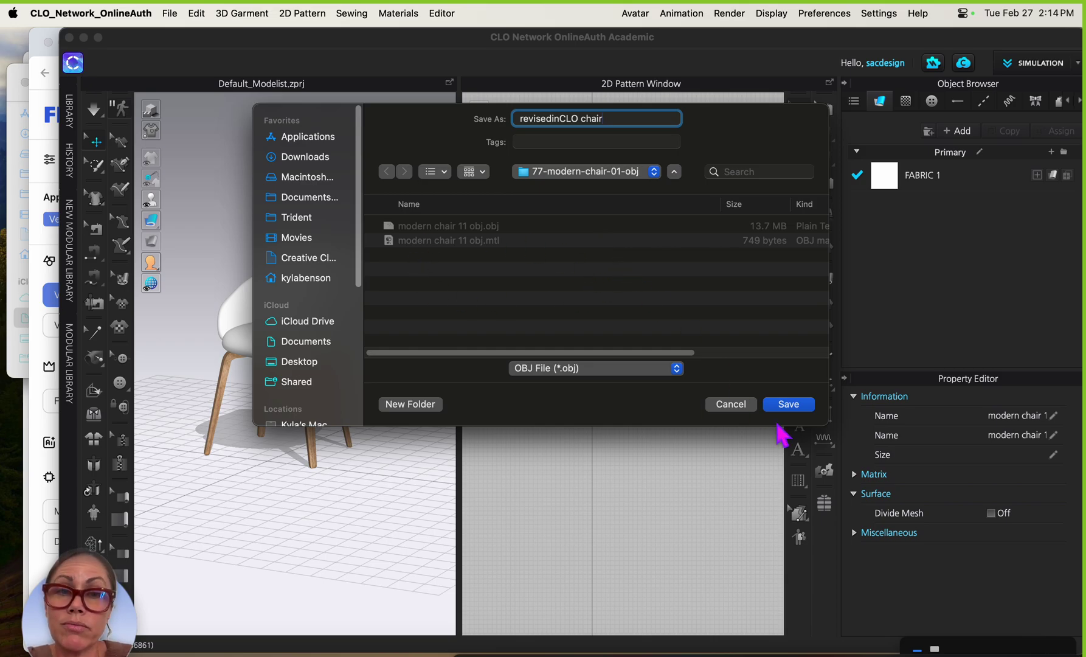
click(788, 404)
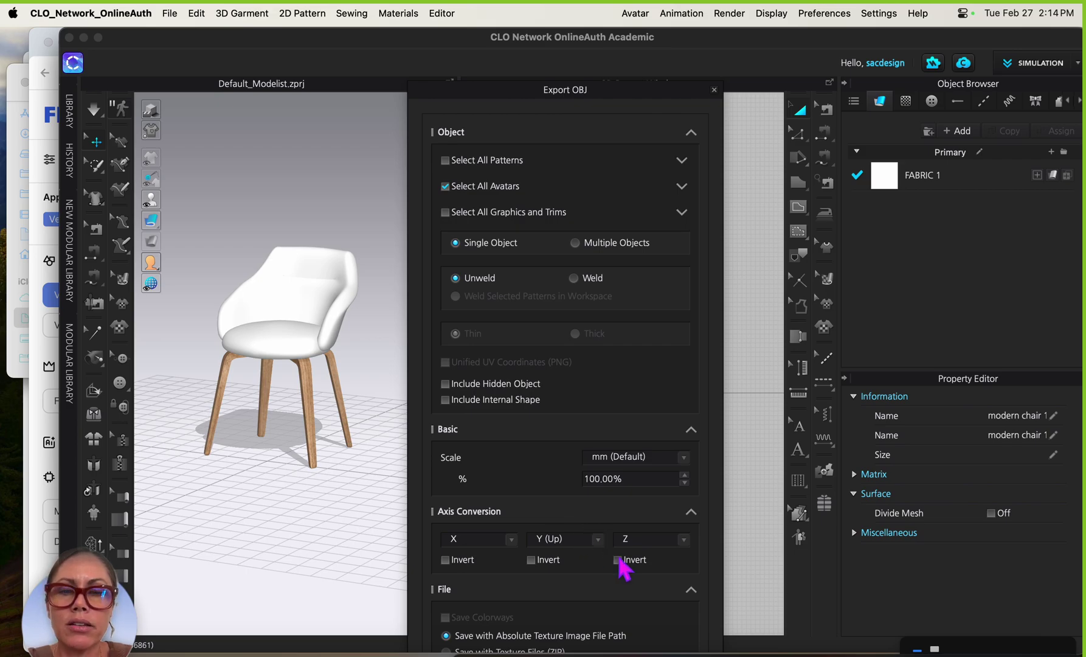
click(692, 134)
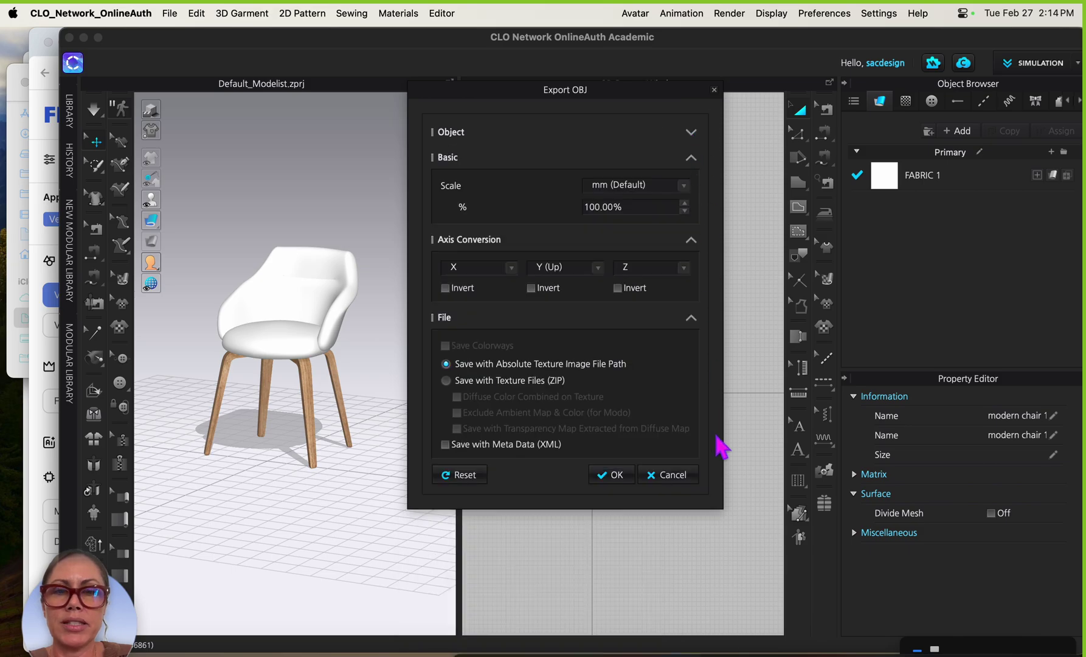
click(613, 476)
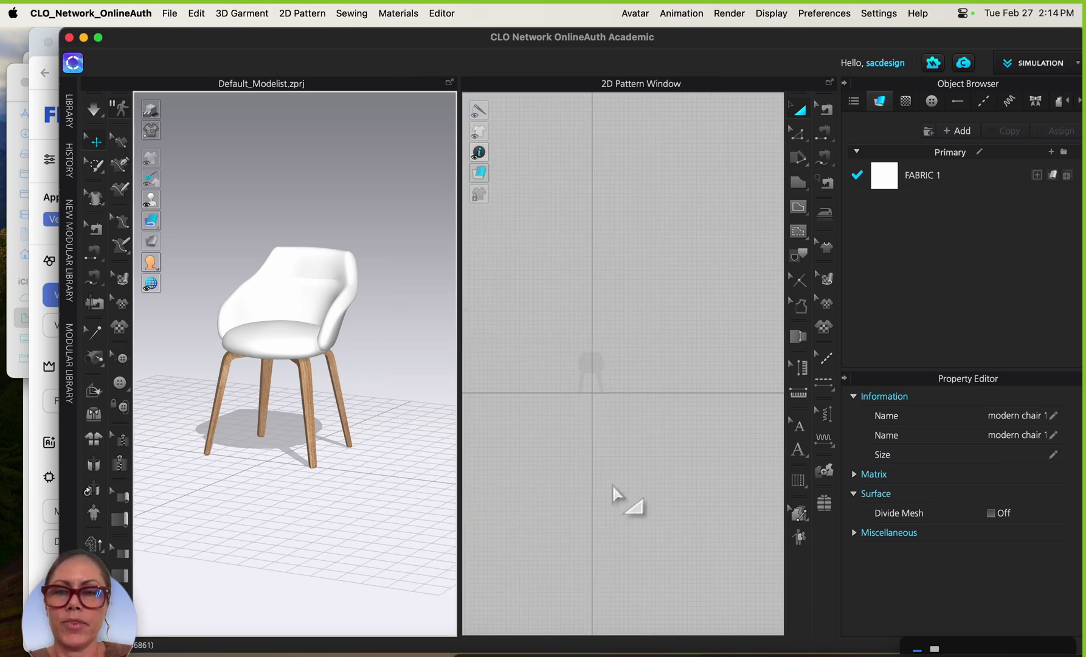
scroll(325, 480, down, 2)
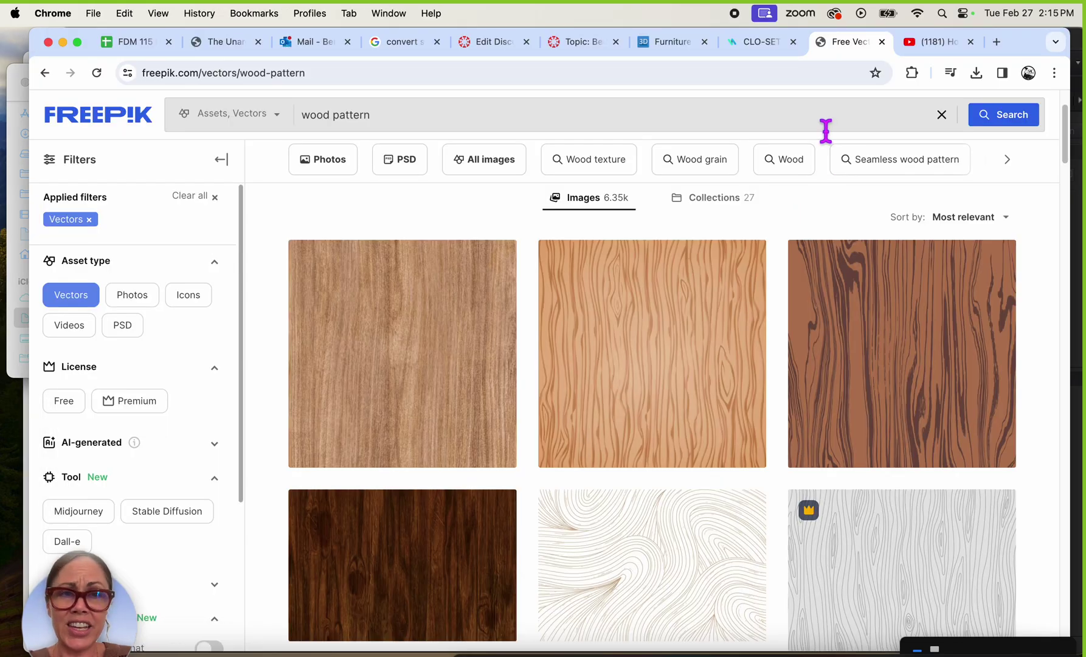
Look at the purchased Oogie Boogie item on the CLO-SET Connect purchase page and switch back to CLO
click(759, 43)
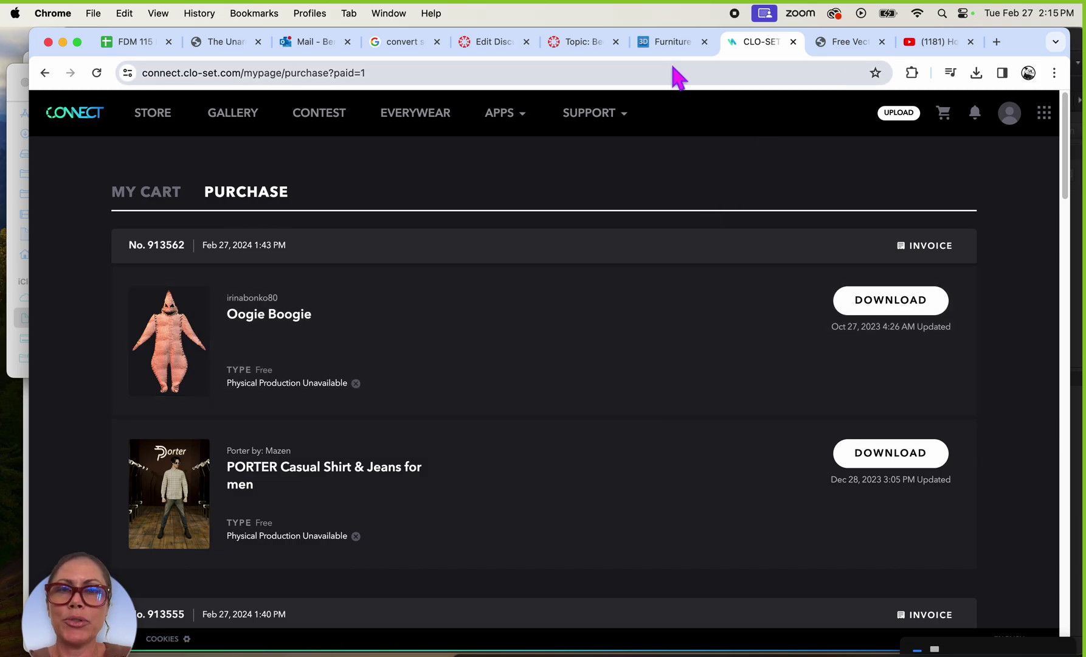
click(191, 649)
mouse_move(334, 451)
right_down()
mouse_move(298, 485)
mouse_move(368, 478)
mouse_move(333, 462)
right_up()
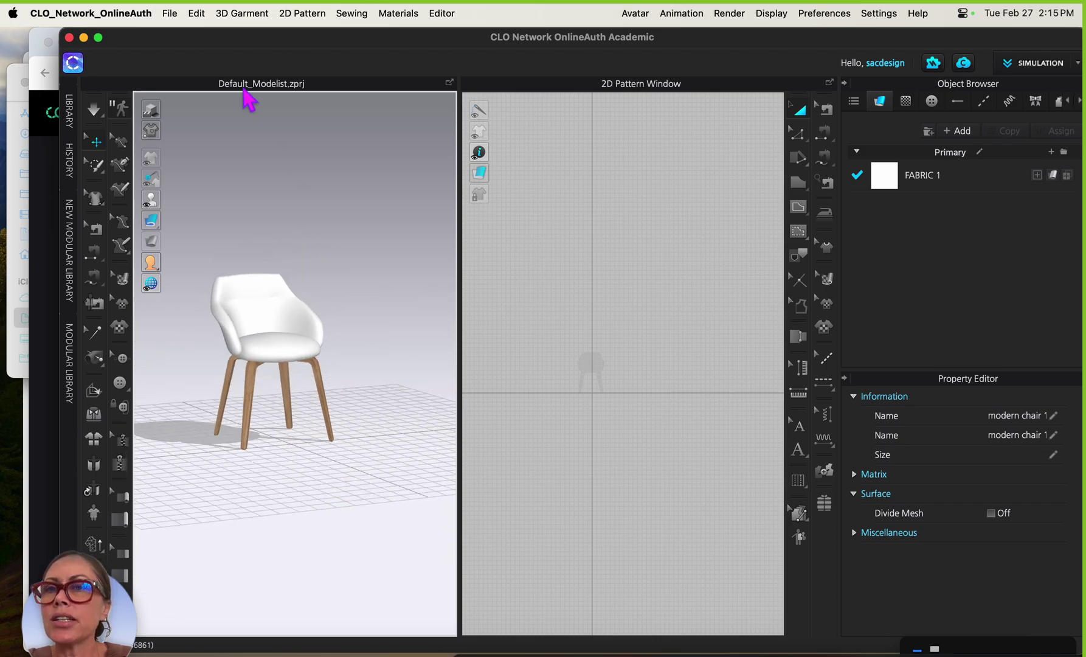
click(170, 14)
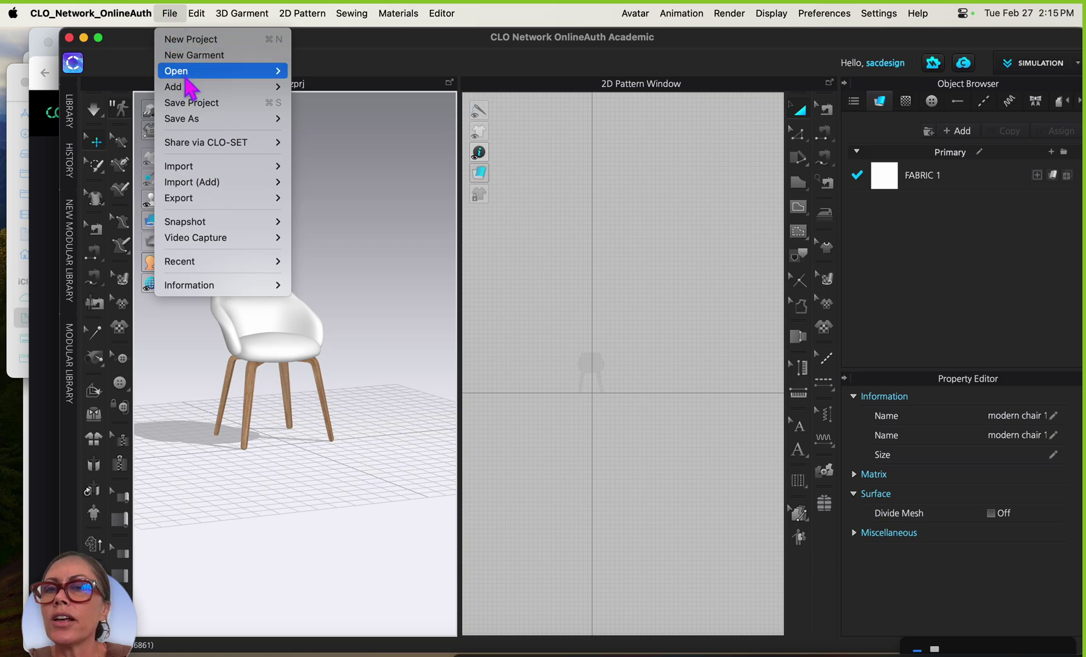
mouse_move(183, 87)
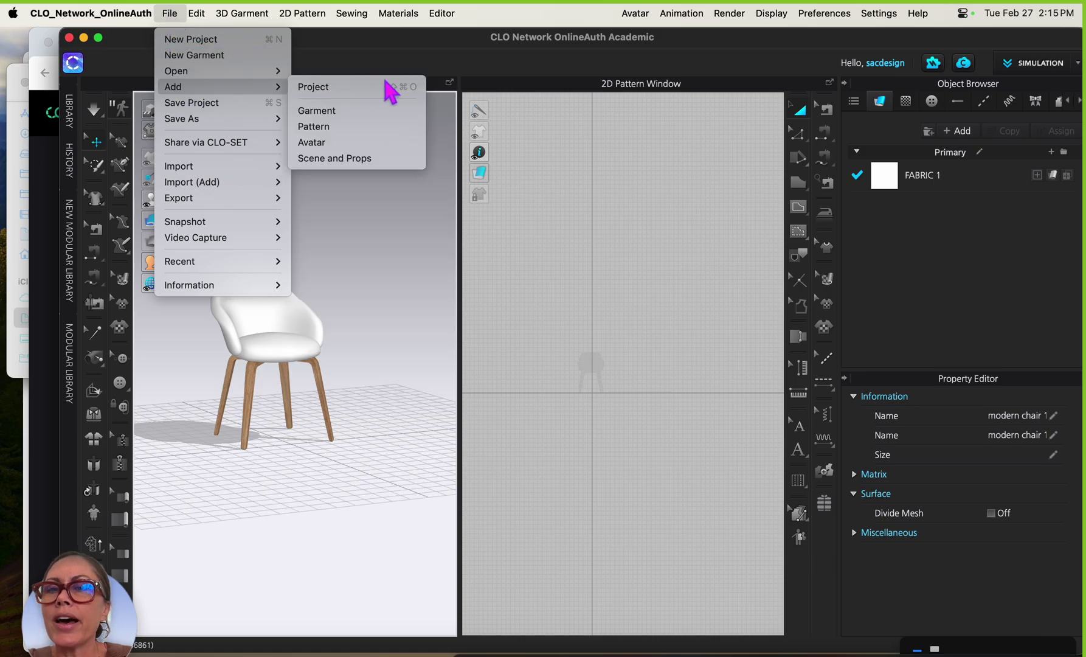
click(344, 144)
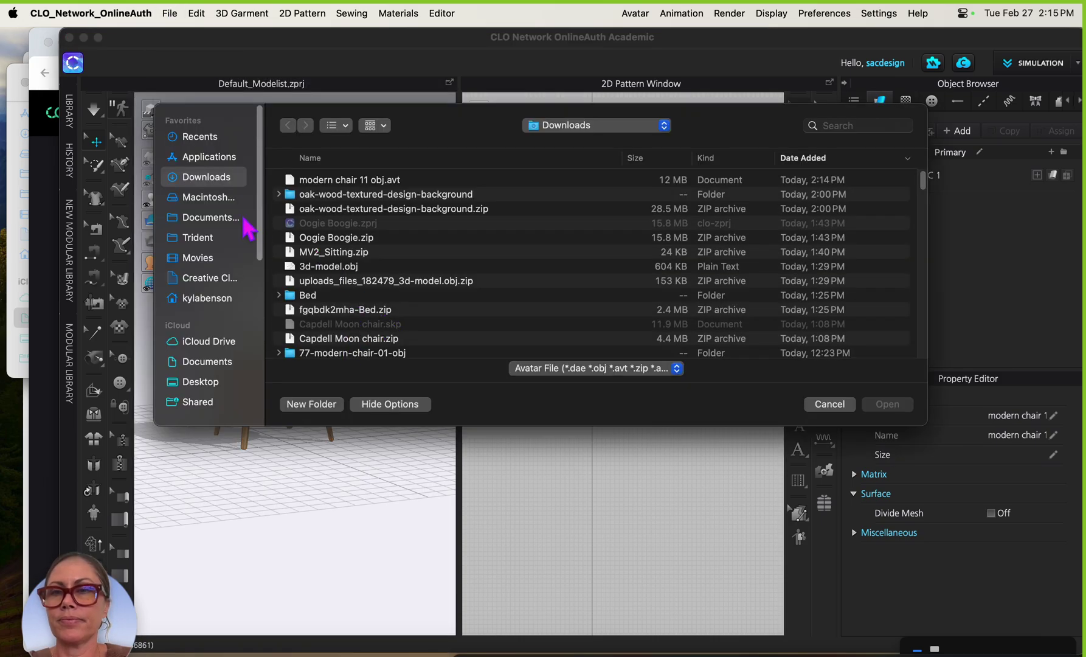
click(828, 405)
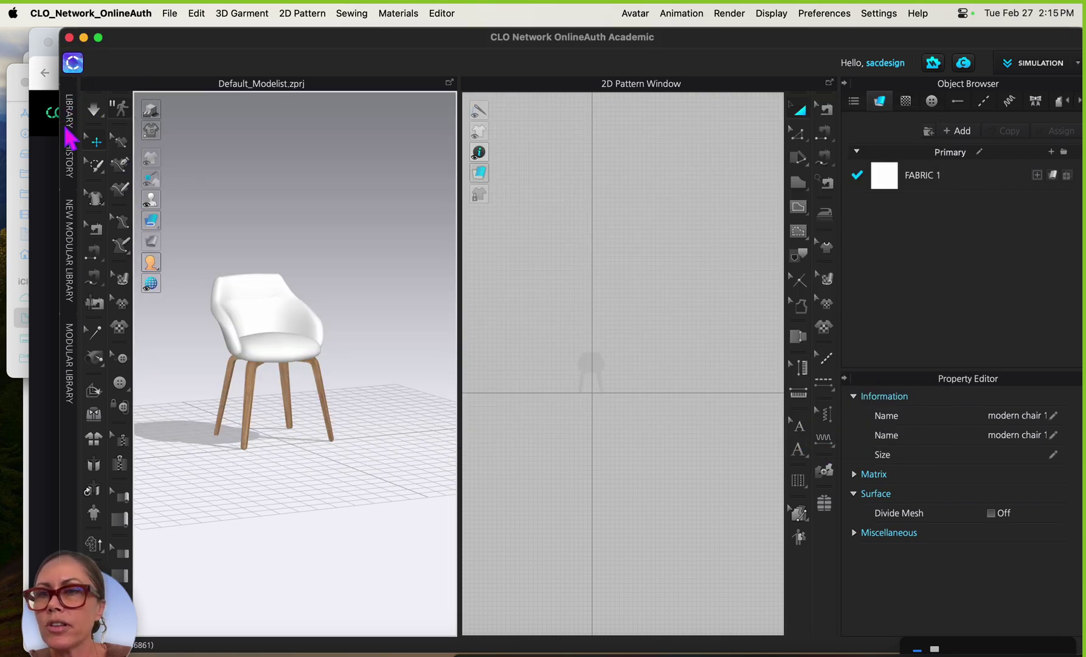
Add the MV2_Dario 2 avatar from the library's Male_V2 folder to the chair scene
click(69, 122)
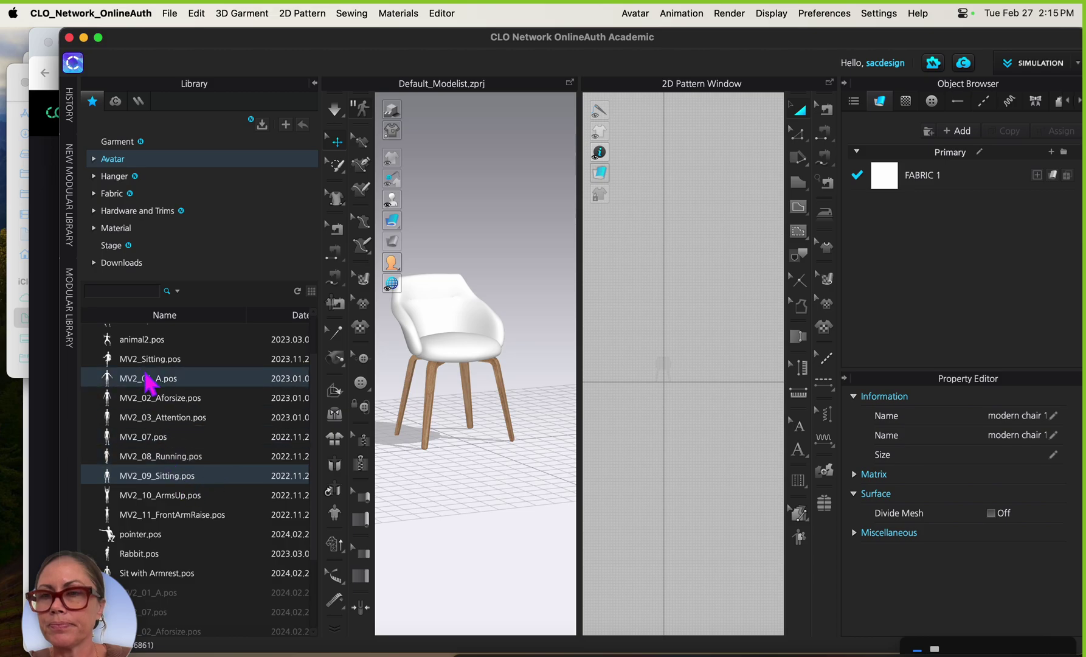
click(124, 163)
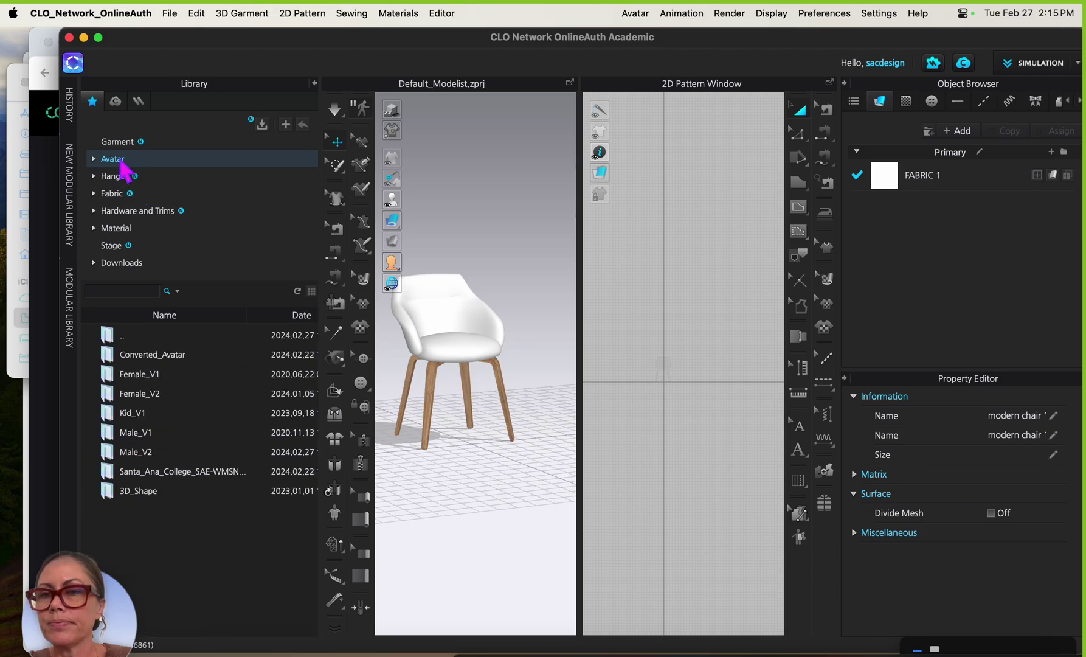
double_click(151, 451)
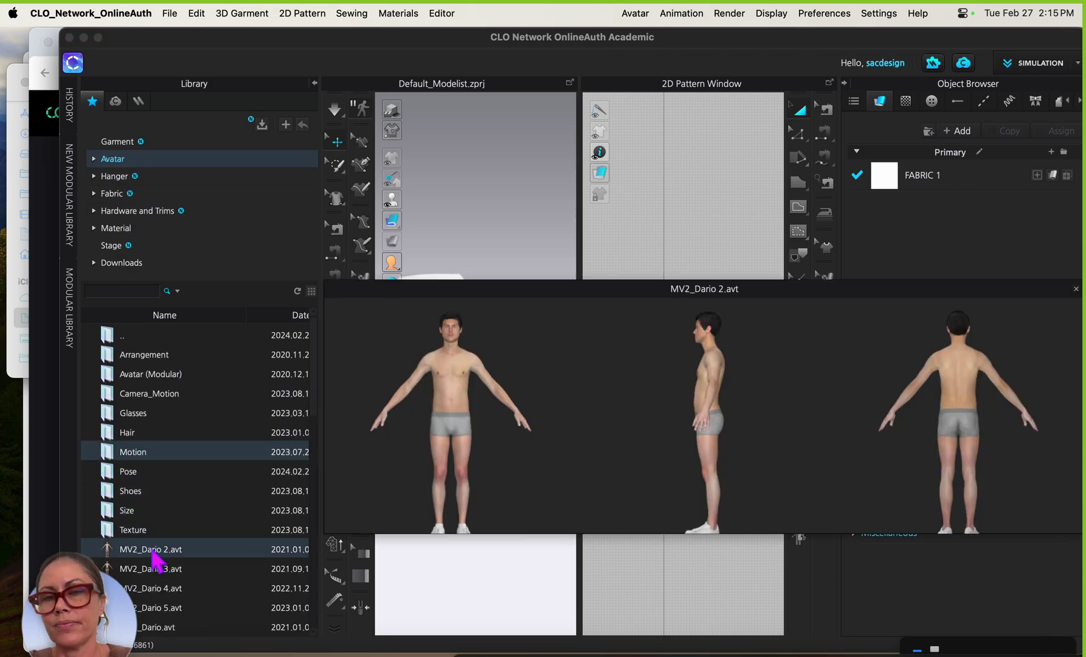
double_click(153, 551)
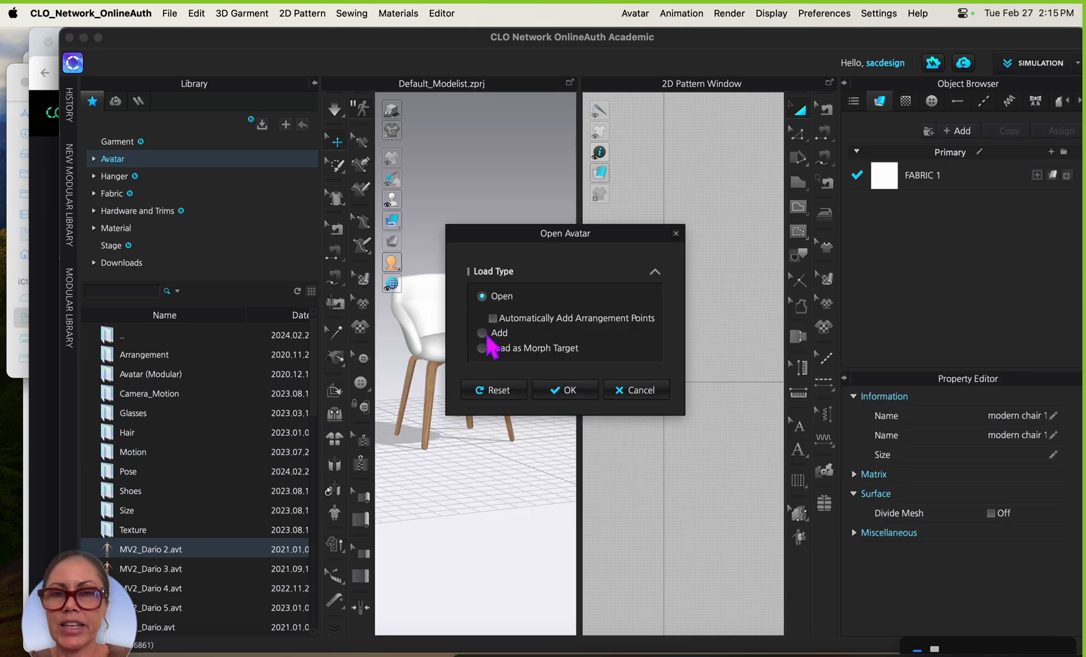
click(484, 334)
click(548, 492)
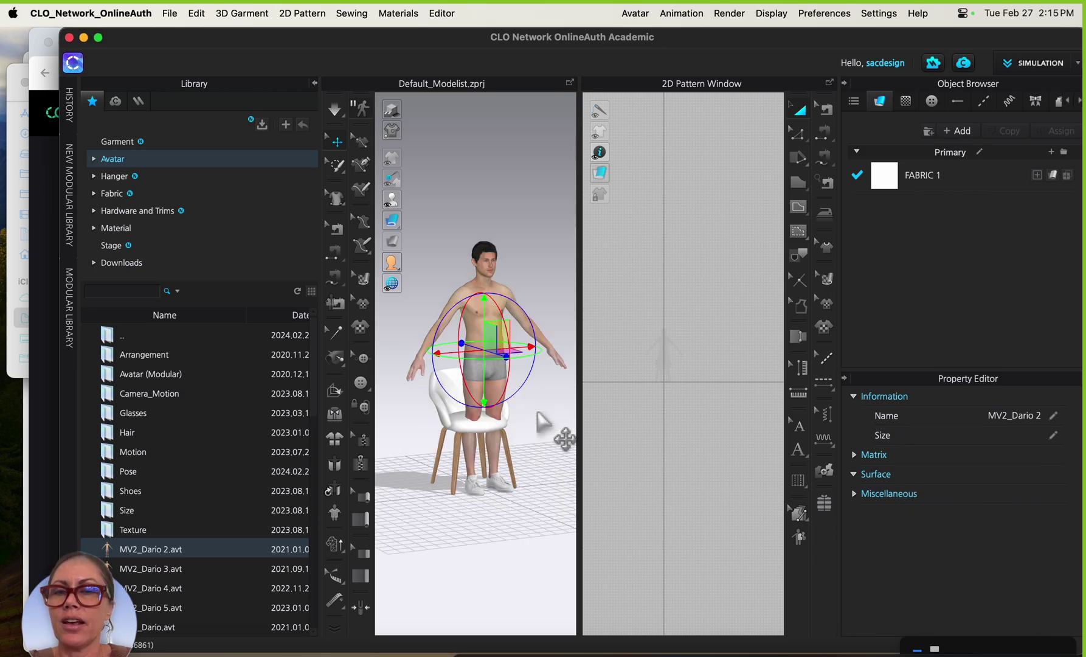
Open the Oogie Boogie.zprj project from Downloads with its default load options, discarding the unsaved scene
click(170, 13)
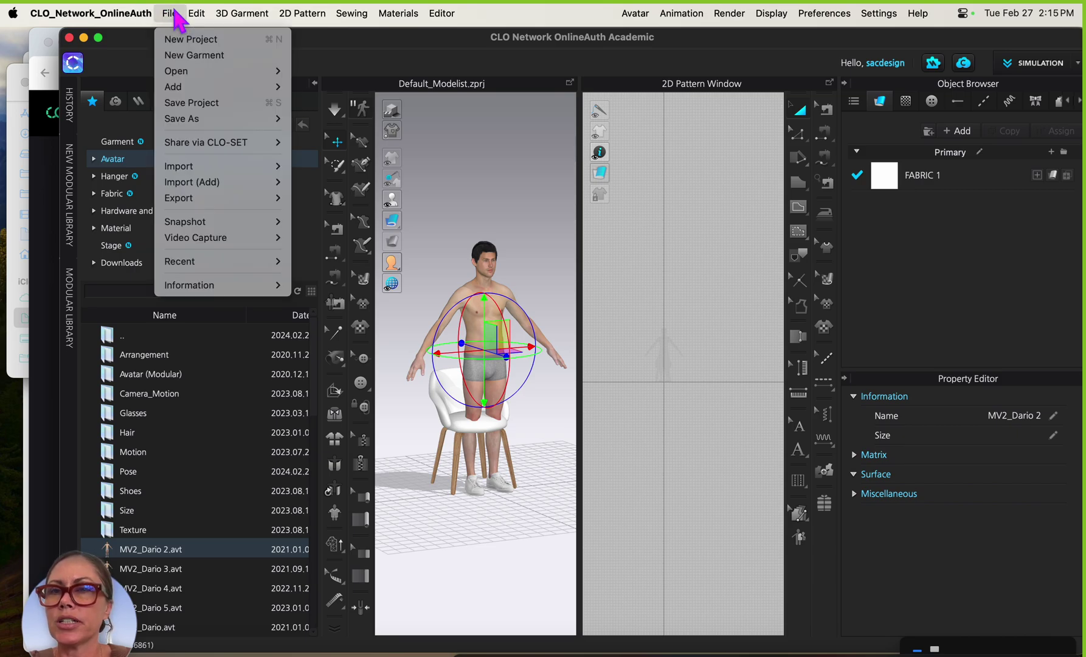
mouse_move(190, 84)
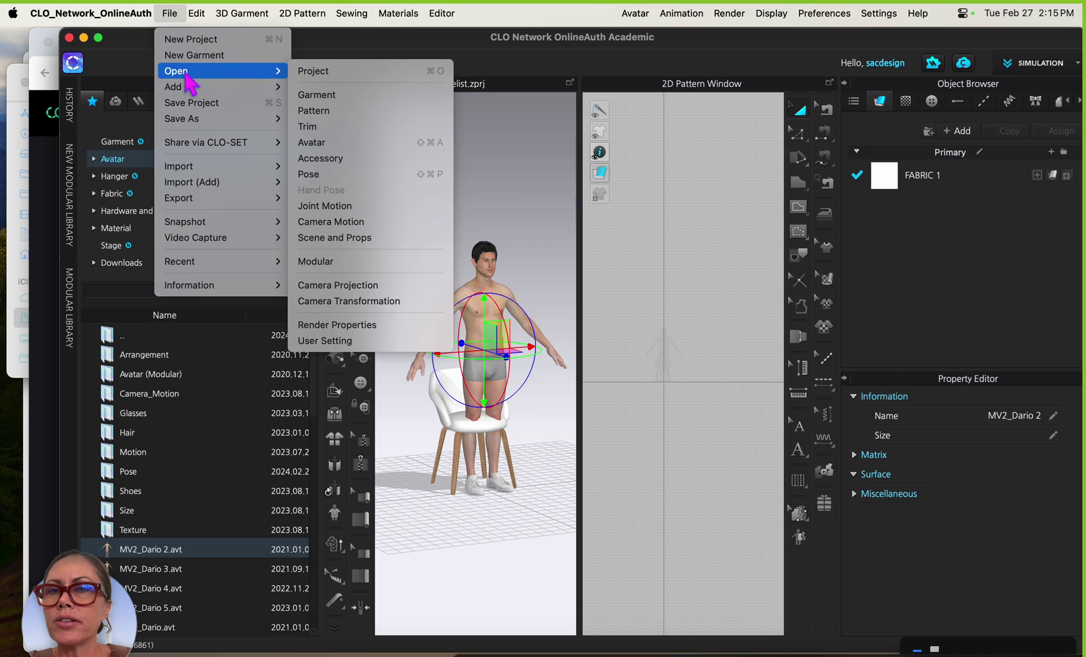
click(334, 79)
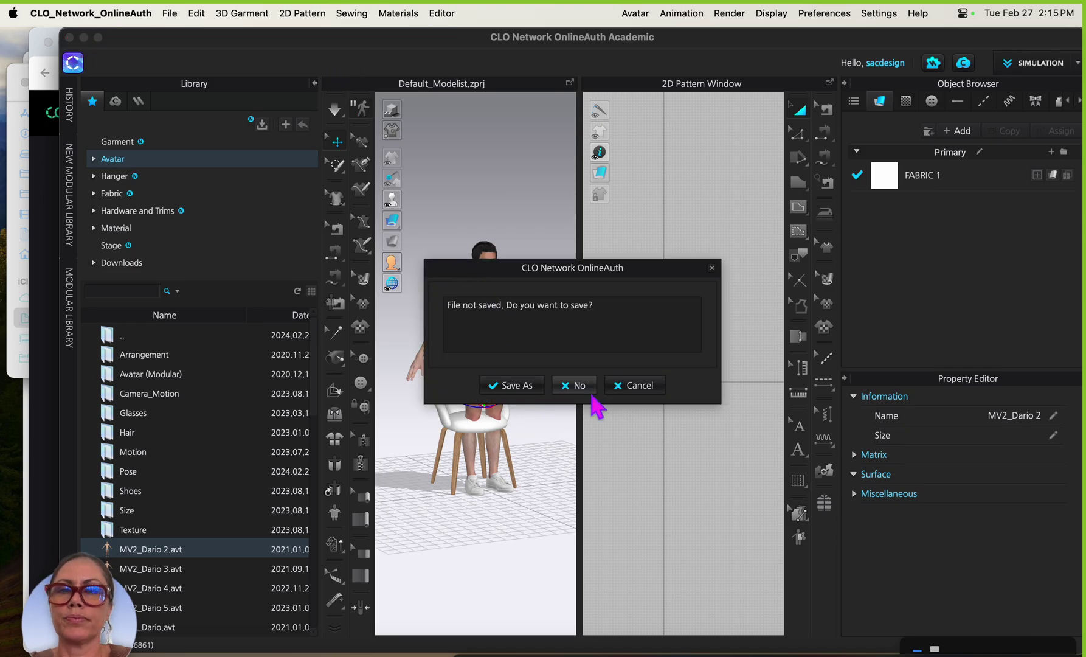
click(573, 386)
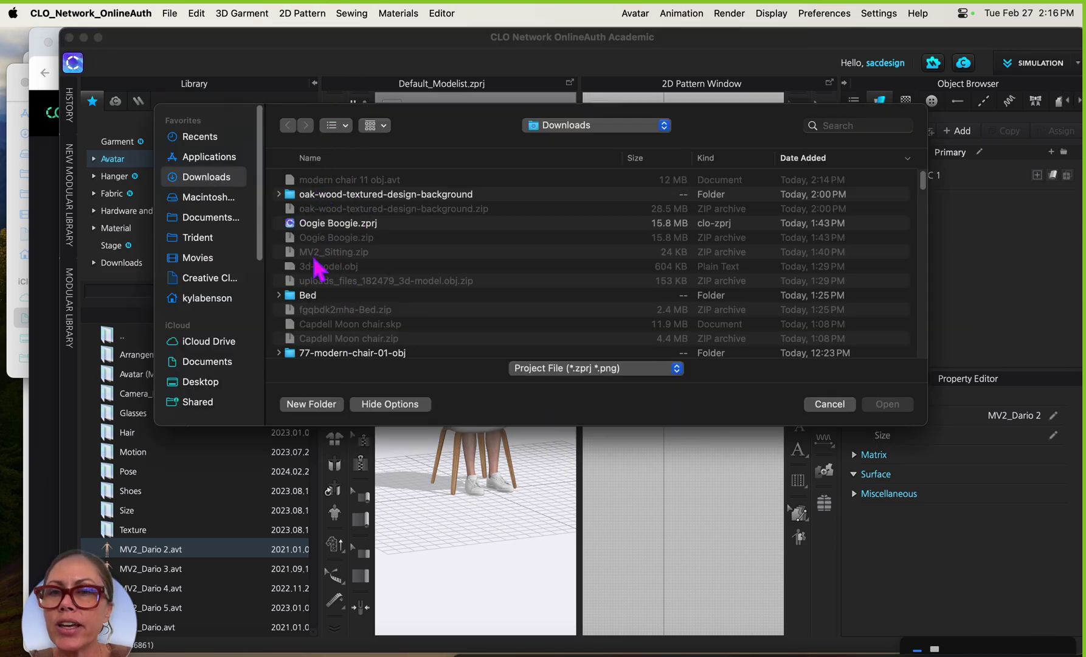
double_click(336, 225)
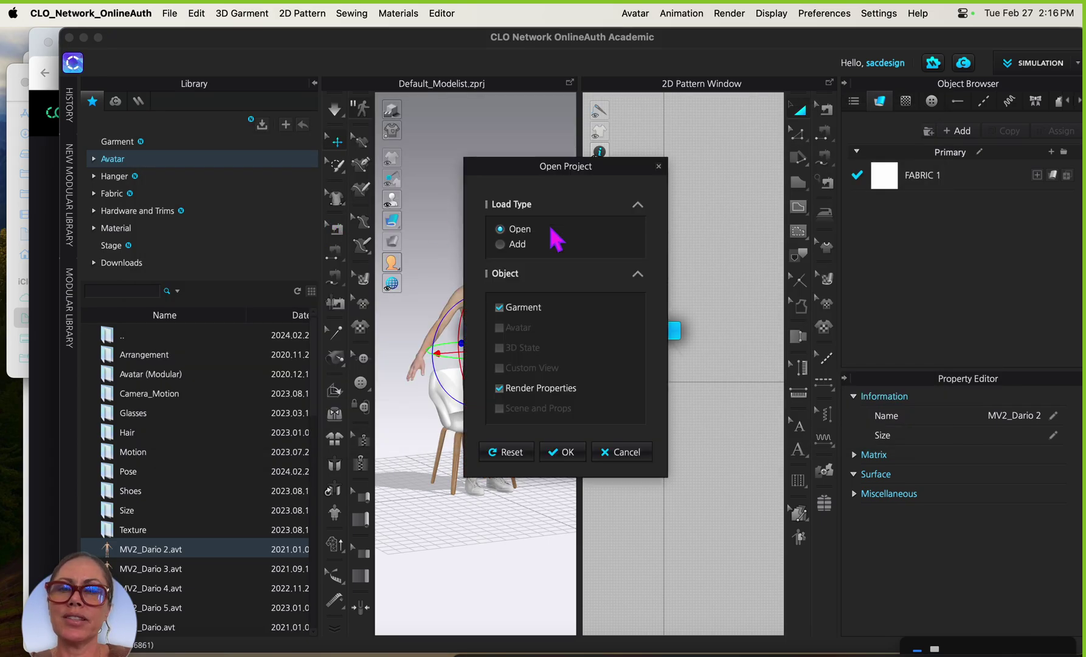
click(567, 452)
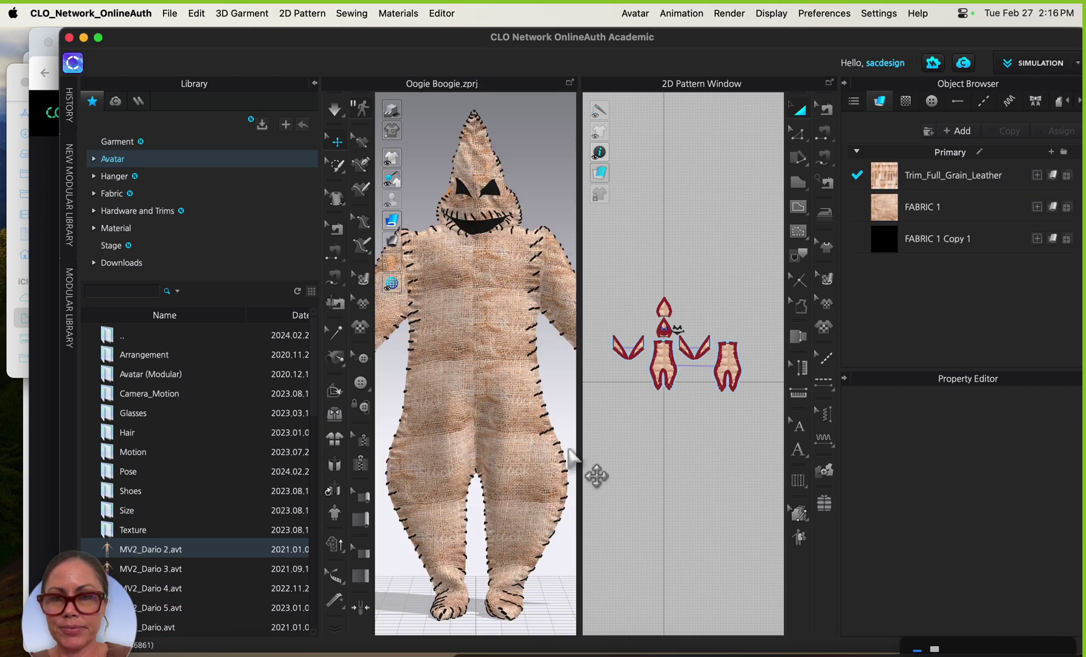
Load the MV2_Dario 2 avatar into the costume, maintaining the current avatar's size and pose, and simulate the garment
double_click(161, 550)
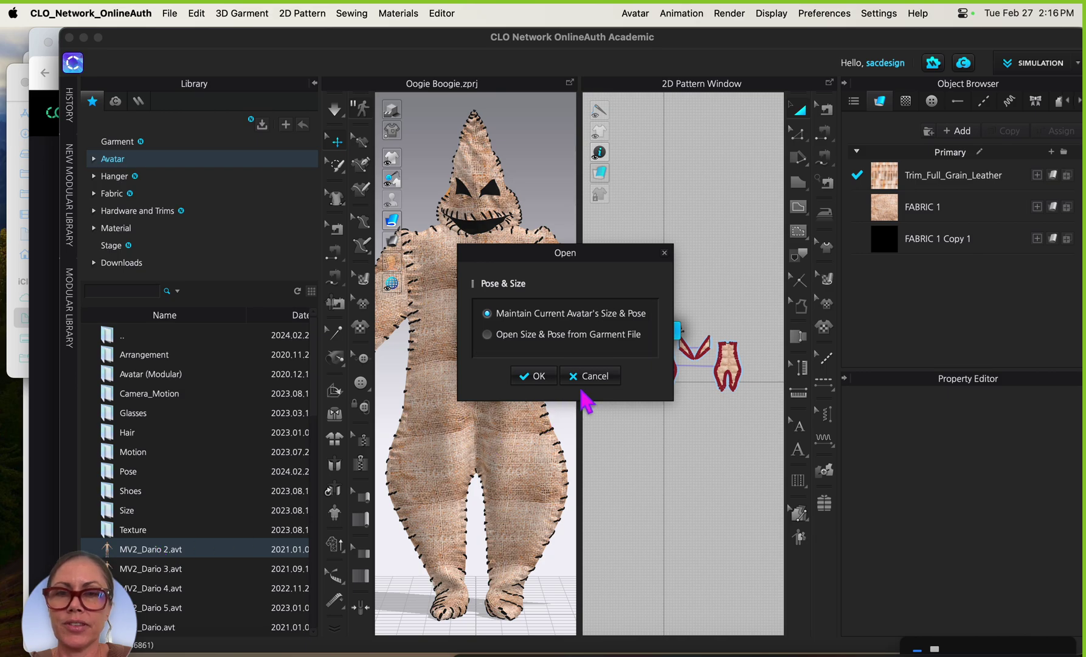
click(538, 376)
right_drag(451, 456, 572, 426)
drag(604, 270, 773, 440)
mouse_move(502, 332)
right_down()
mouse_move(501, 388)
mouse_move(516, 318)
mouse_move(510, 329)
right_up()
key(q)
click(465, 535)
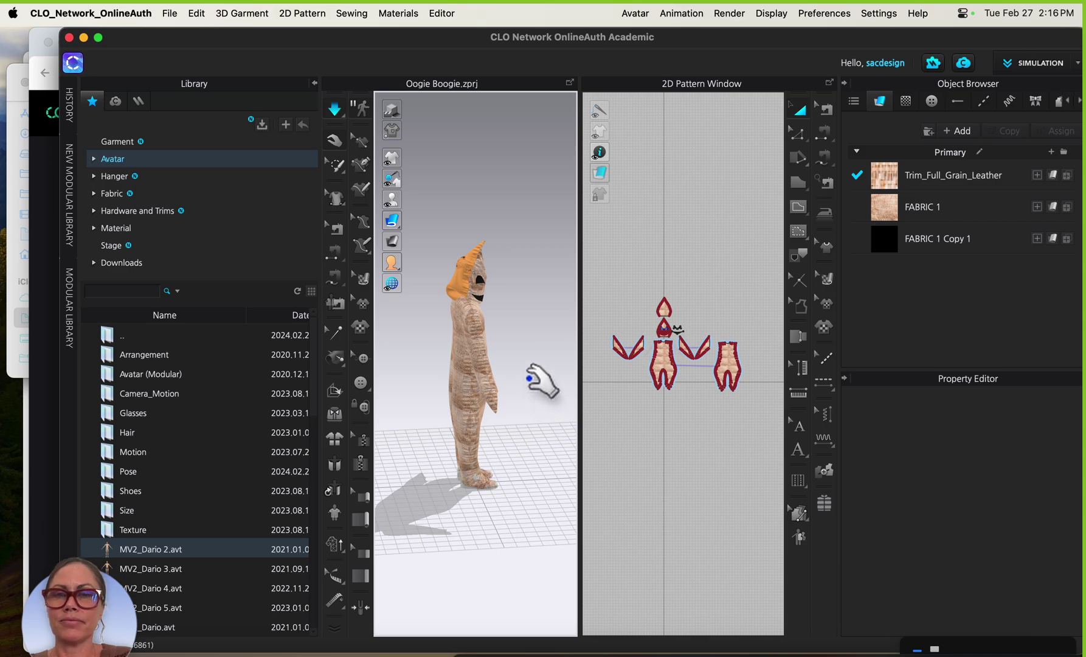
right_drag(517, 368, 496, 438)
key(w)
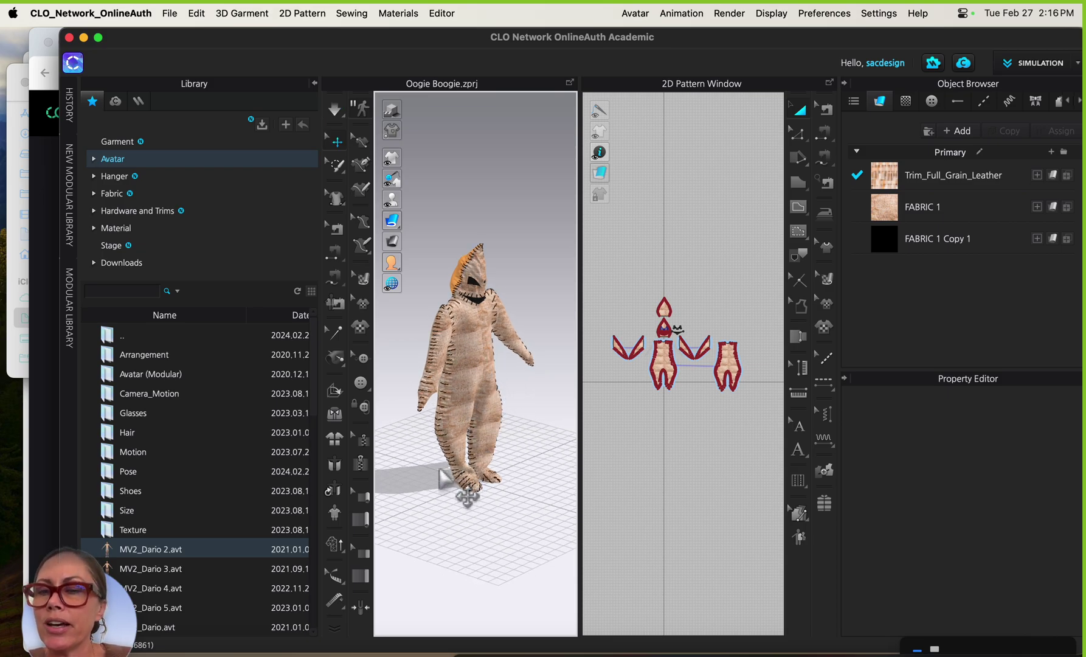
Apply the Sit with Armrest.pos pose from the library's Pose folder to the costumed avatar
double_click(126, 474)
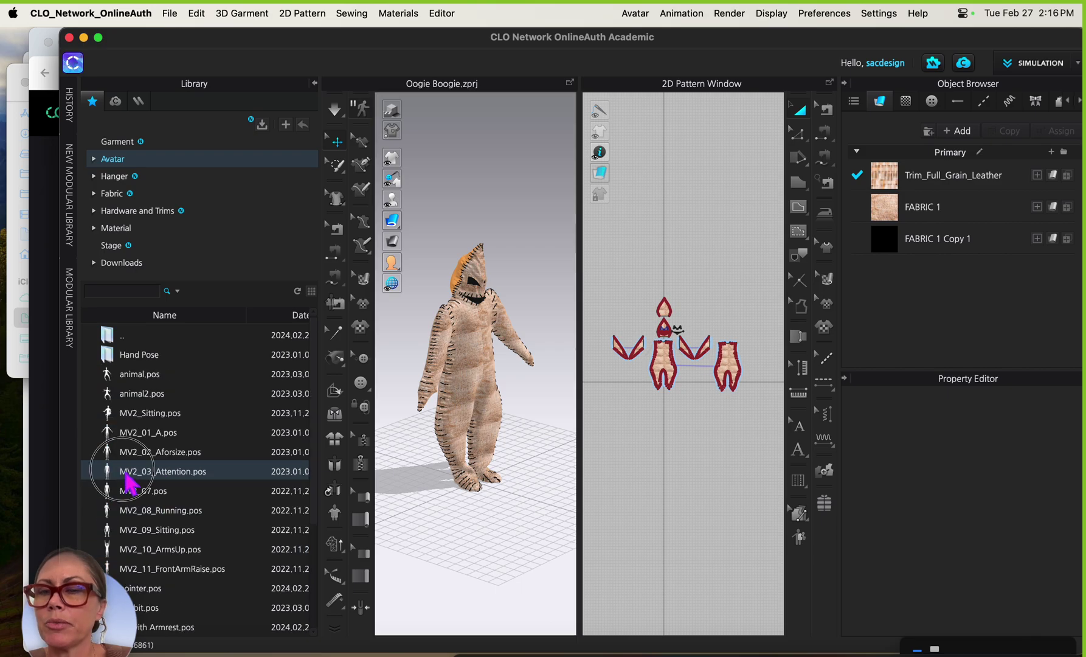
scroll(170, 514, down, 3)
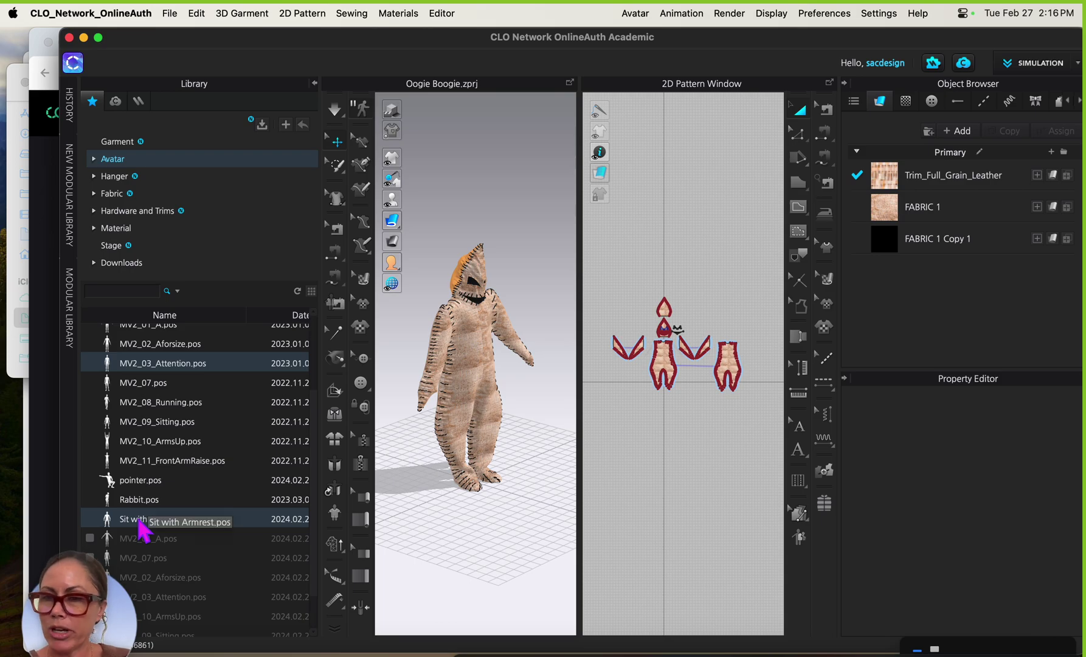
double_click(176, 525)
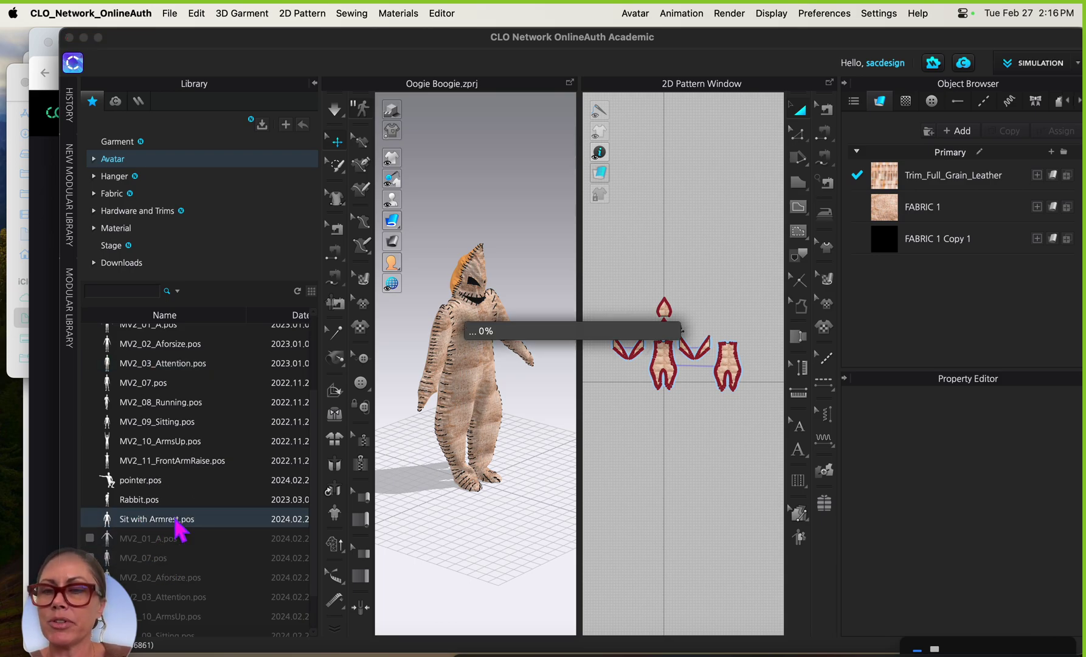
click(584, 403)
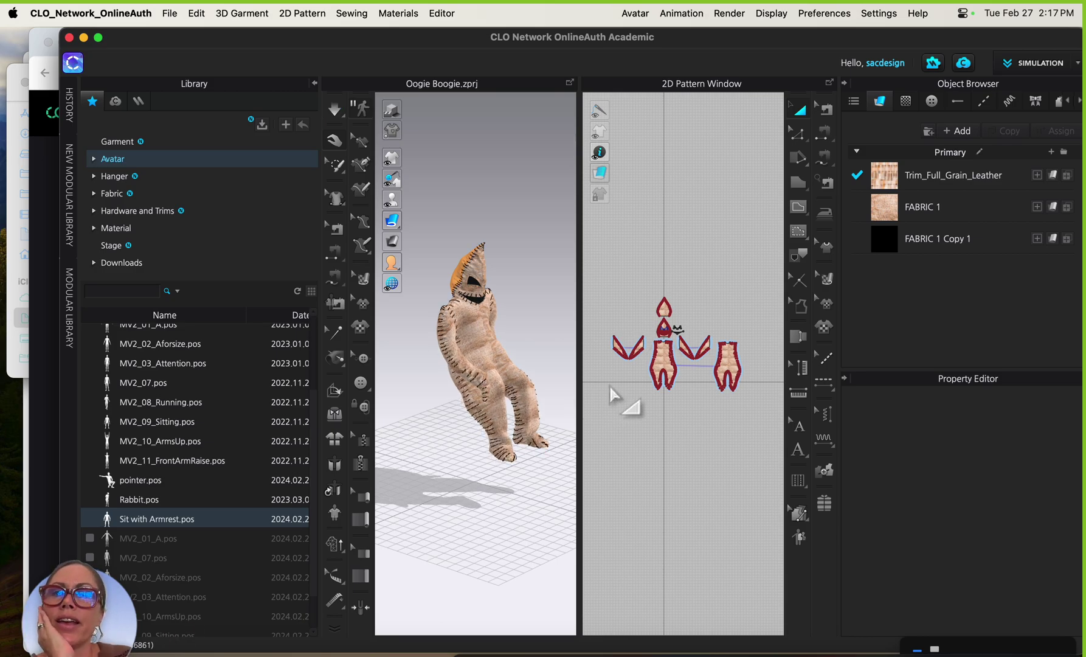
Add modern chair 11 obj.avt from Downloads to the scene as an additional avatar, with X, Y and Z translation at 0.0 m
click(173, 15)
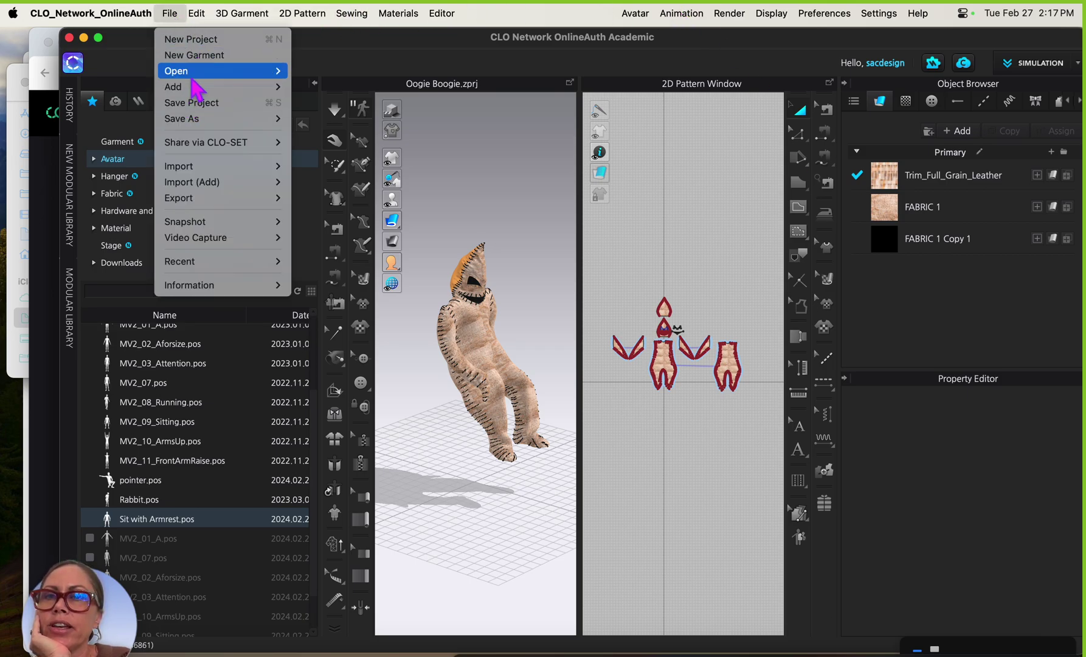
mouse_move(196, 89)
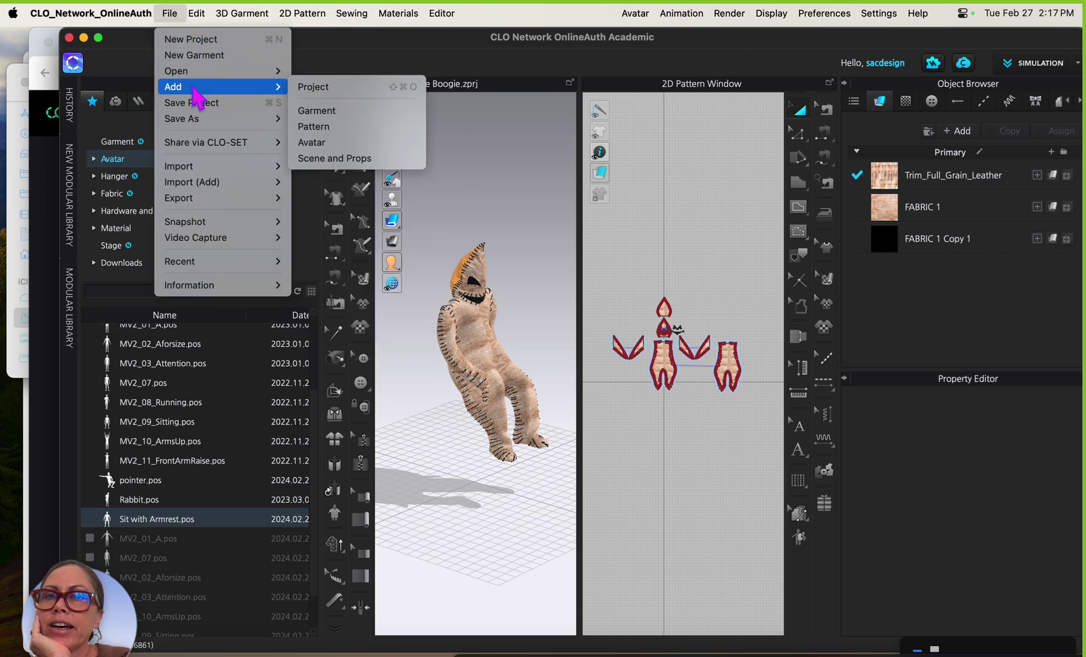
click(334, 151)
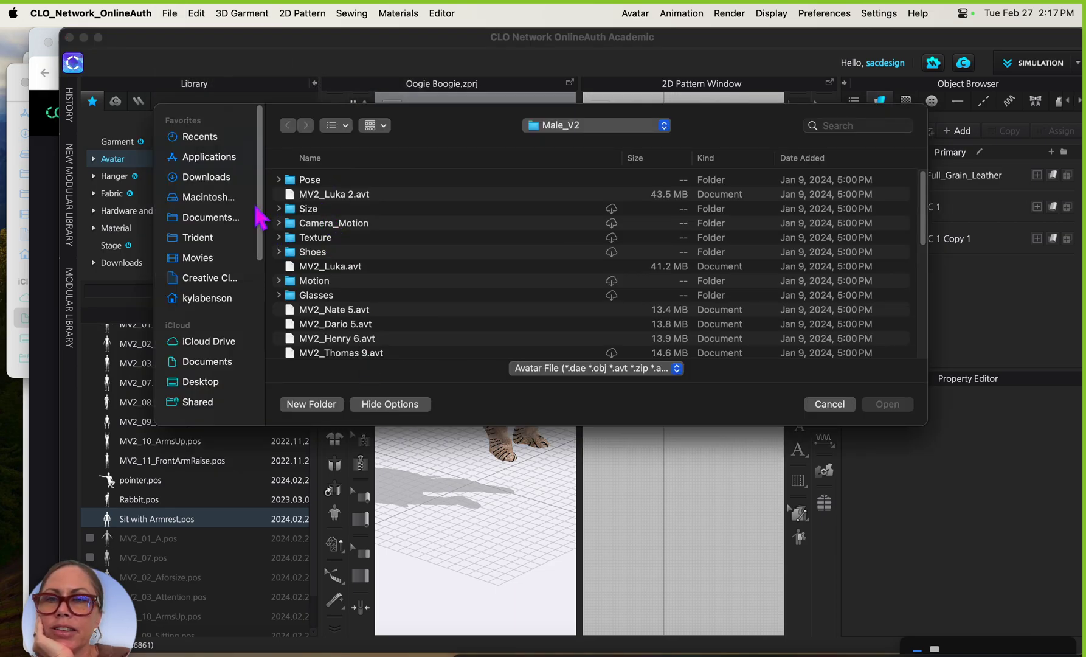
click(197, 178)
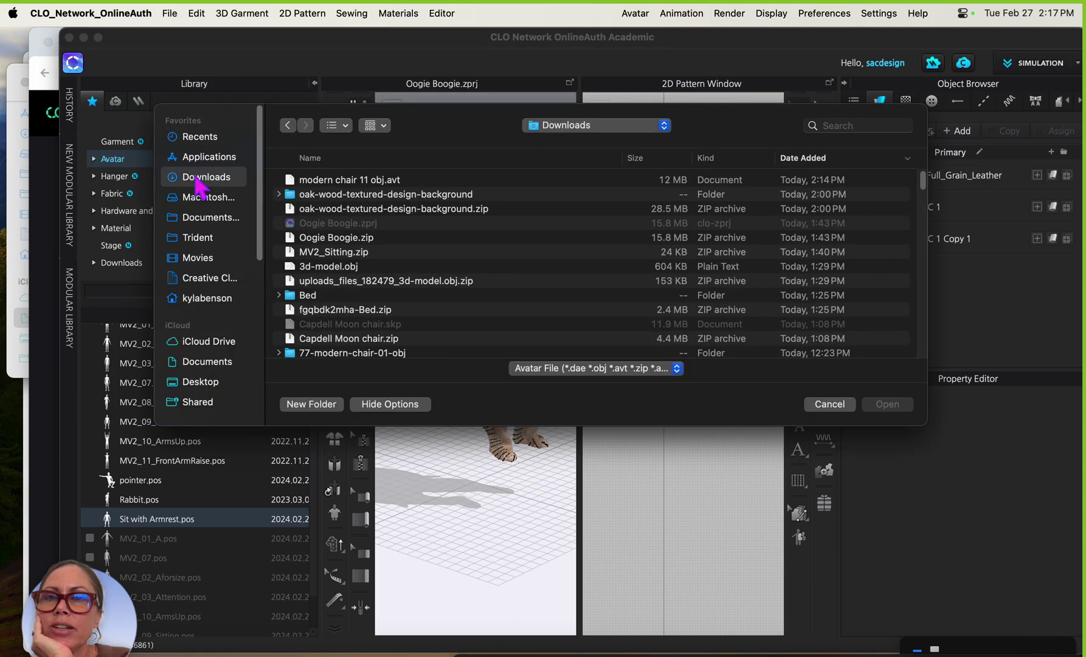
double_click(341, 180)
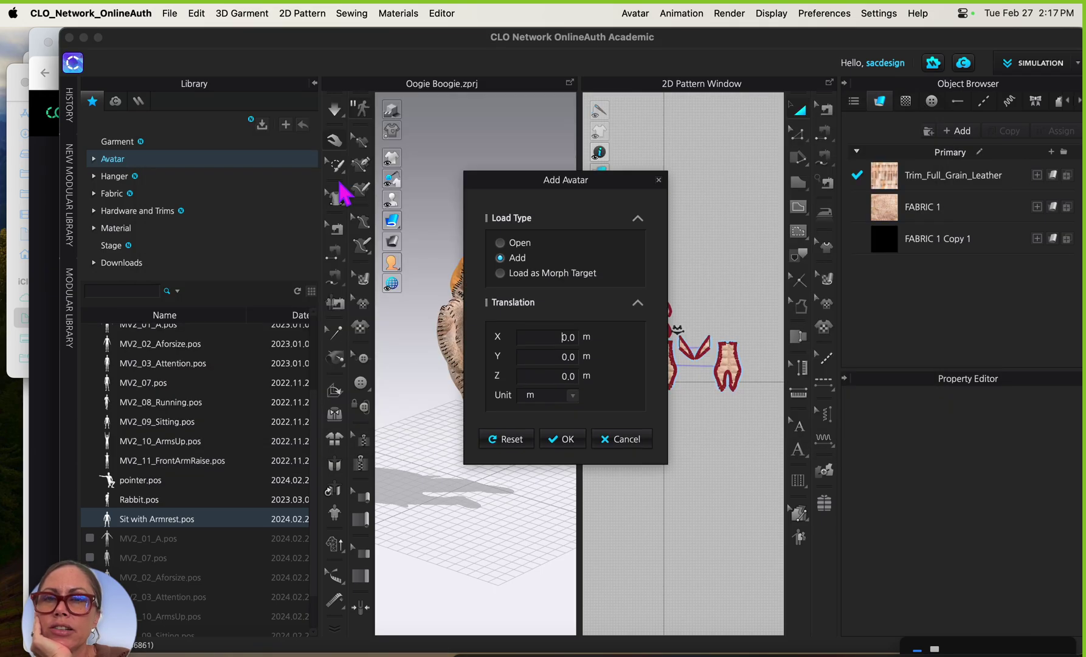
click(573, 443)
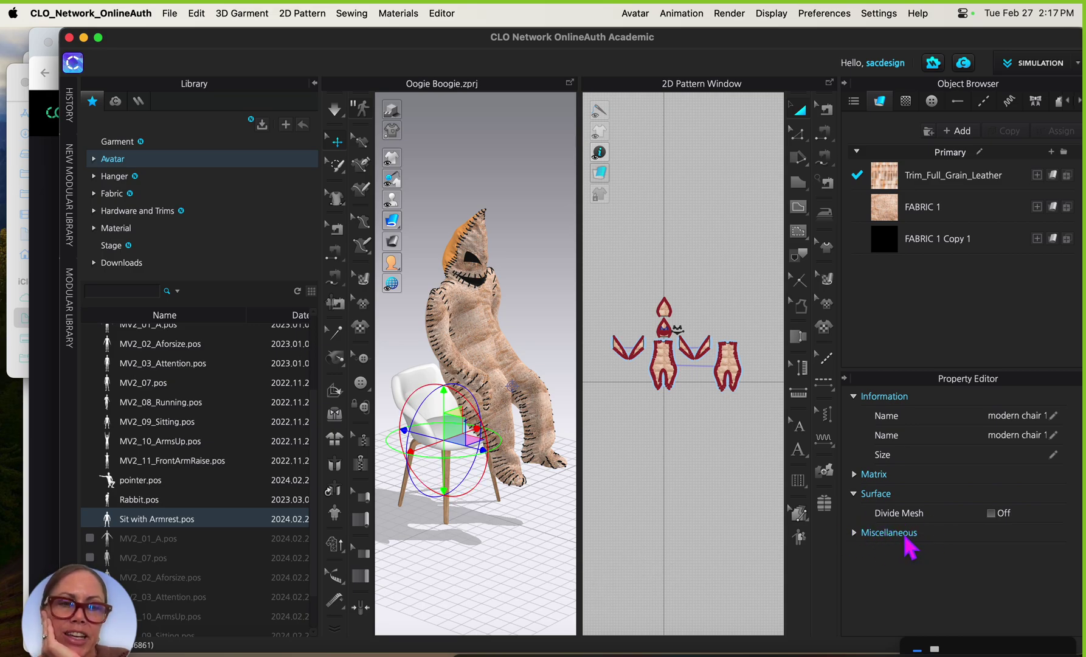
Set the chair seat's skin offset to 5 mm, check the same setting on the outer shell, and clear the selection
click(550, 569)
click(468, 462)
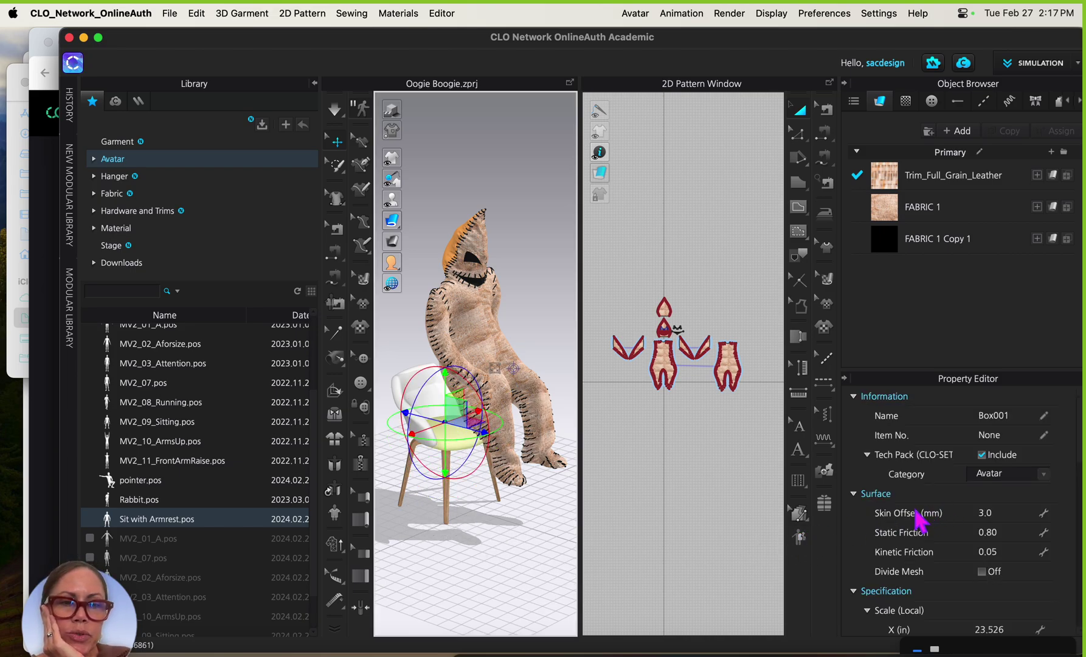
click(1008, 518)
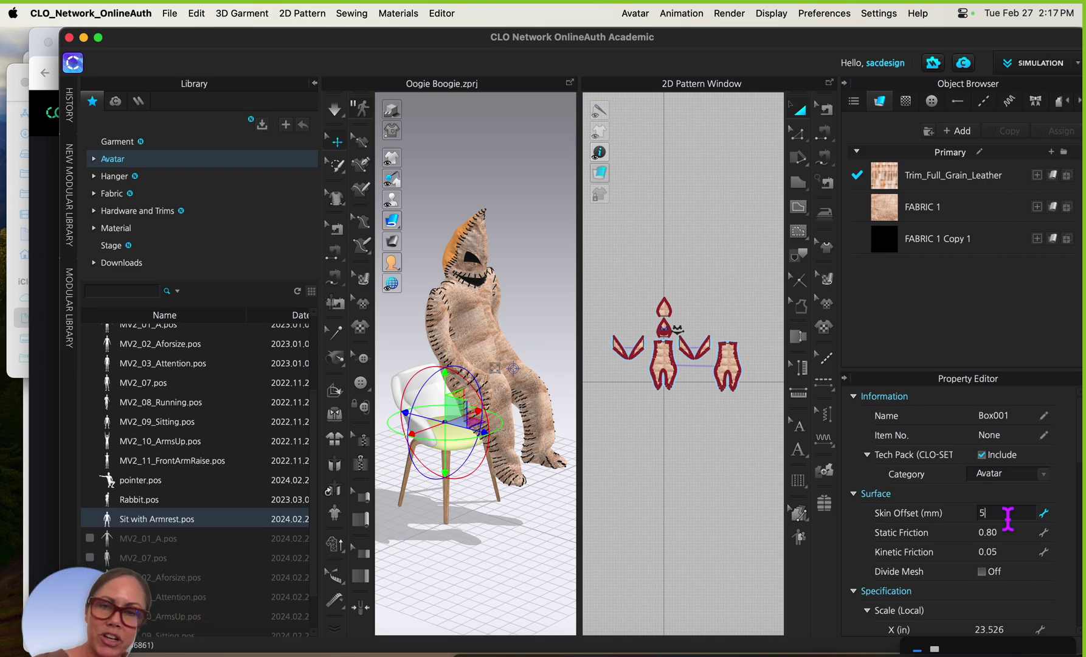
click(404, 403)
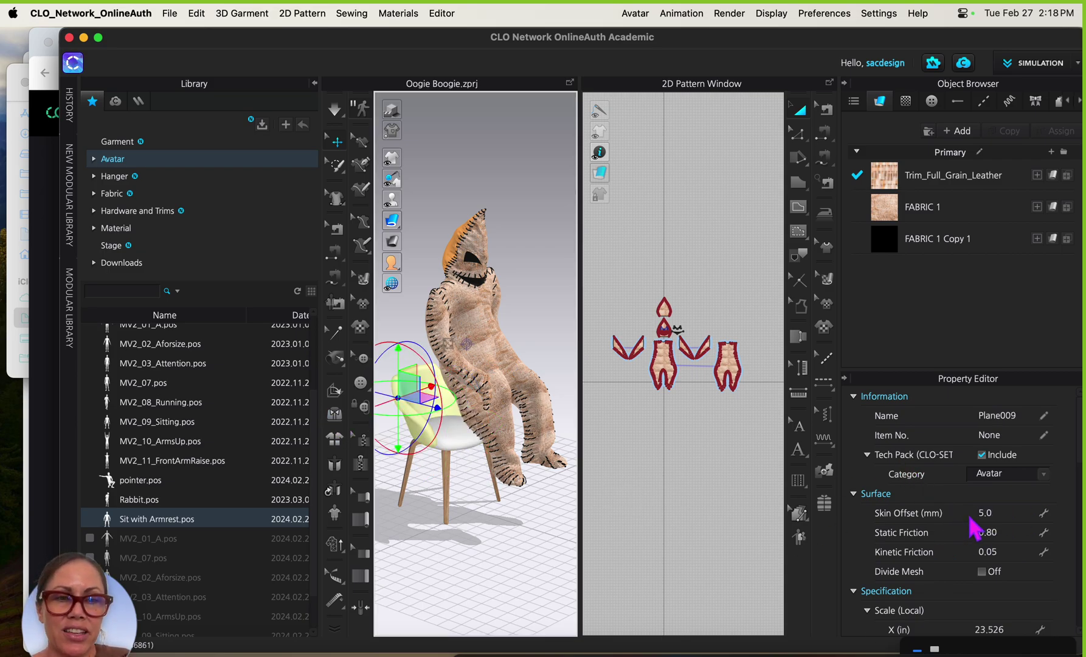
click(505, 566)
Hide the costume garment in the 3D window so the bare avatar can be positioned against the chair
mouse_move(498, 568)
right_down()
mouse_move(472, 534)
mouse_move(497, 517)
mouse_move(494, 560)
right_up()
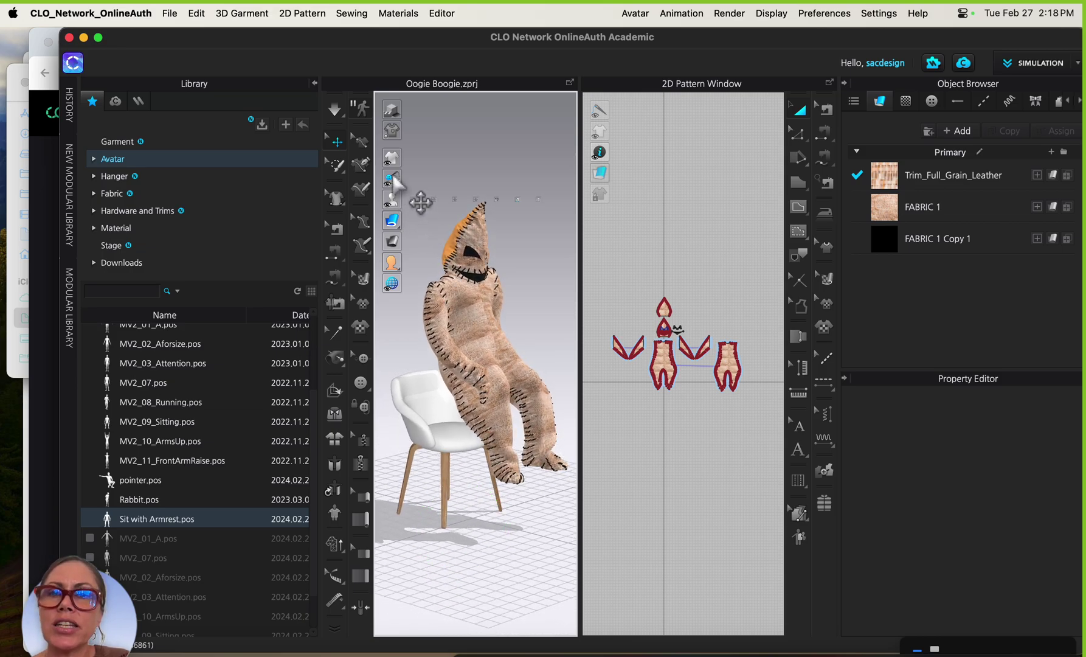
mouse_move(390, 163)
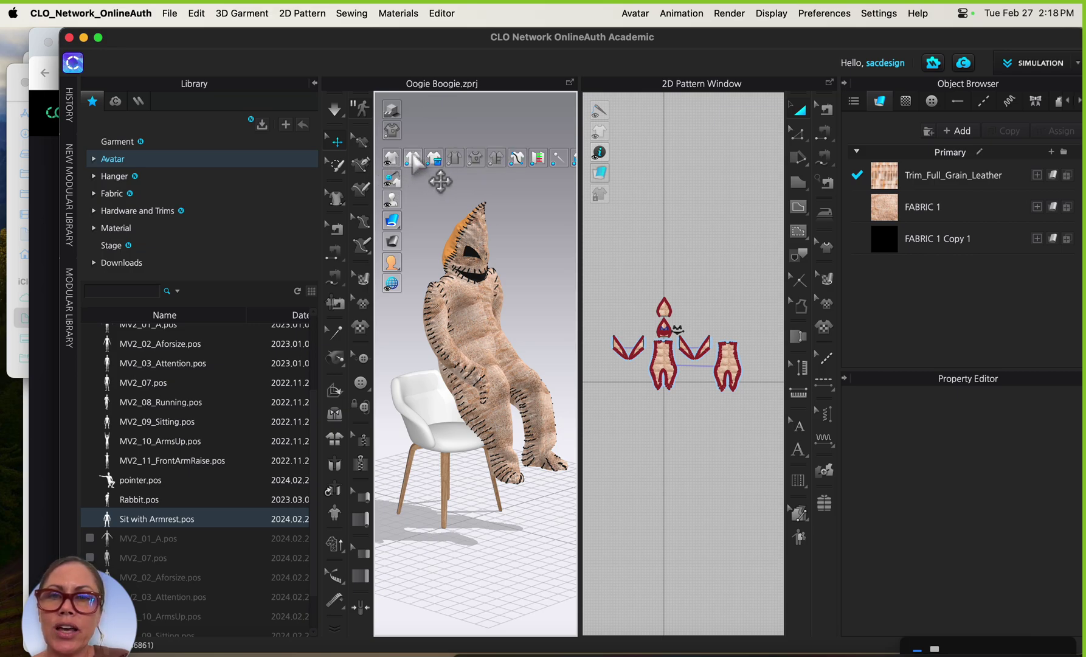
click(412, 160)
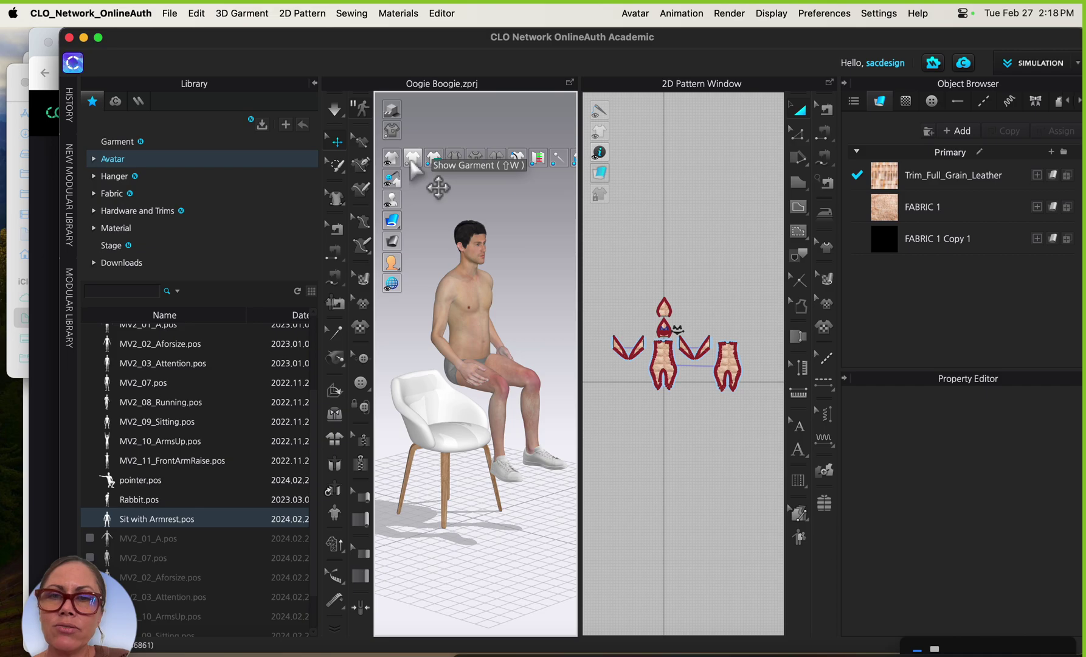
Select the MV2_Dario 2 avatar together with its garment and move both down and back onto the chair seat
click(465, 237)
right_click(466, 238)
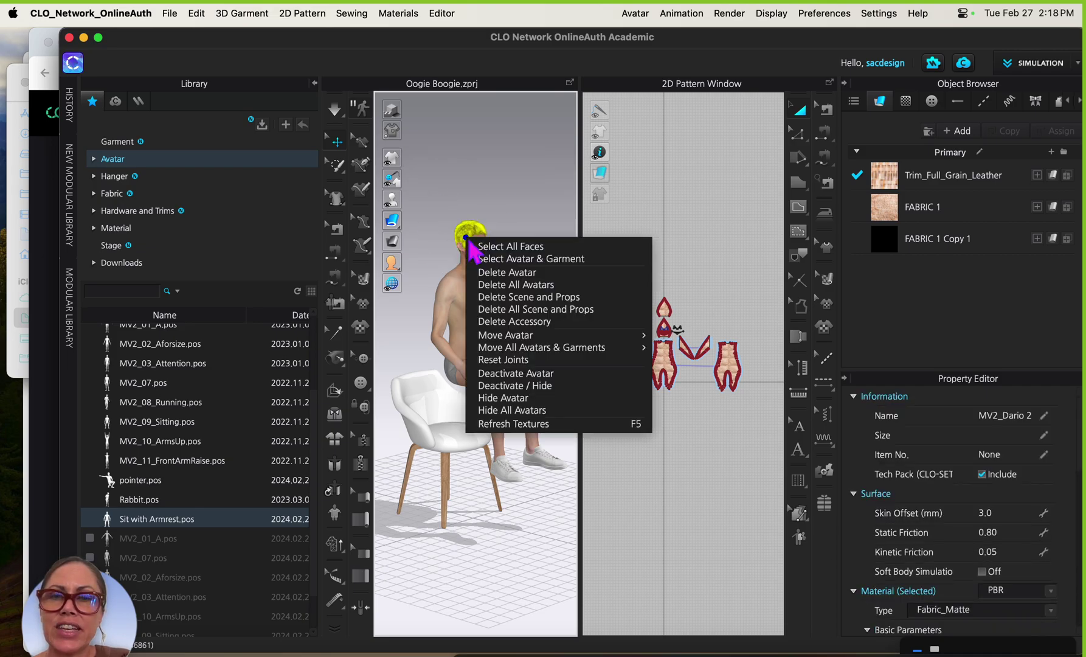
click(570, 260)
drag(470, 206, 468, 261)
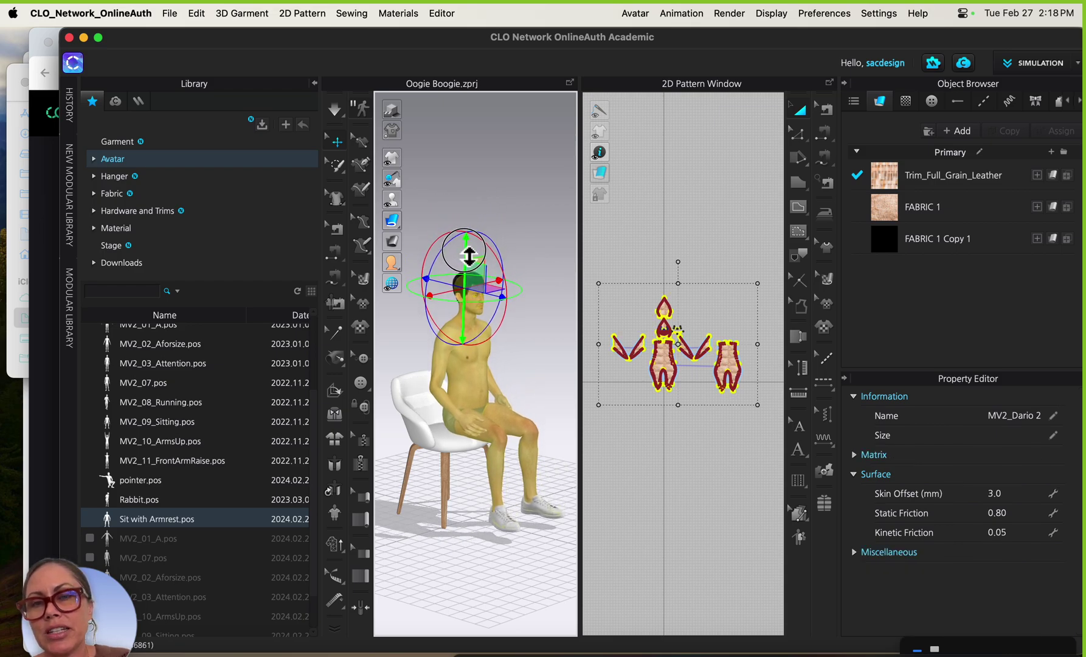
right_drag(472, 514, 511, 522)
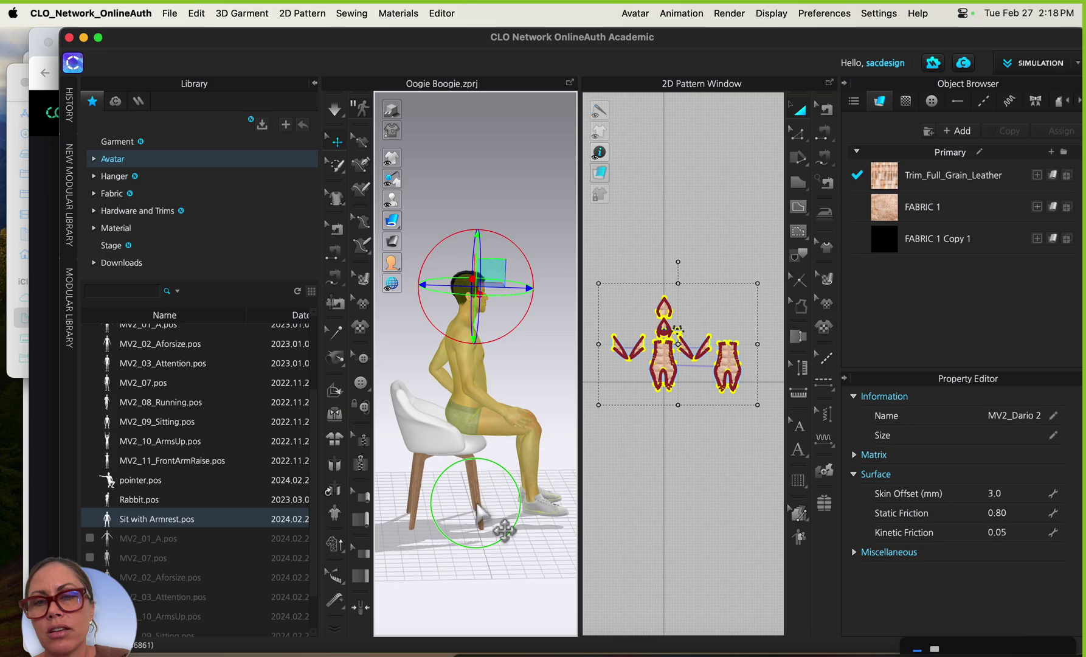
right_drag(553, 359, 484, 310)
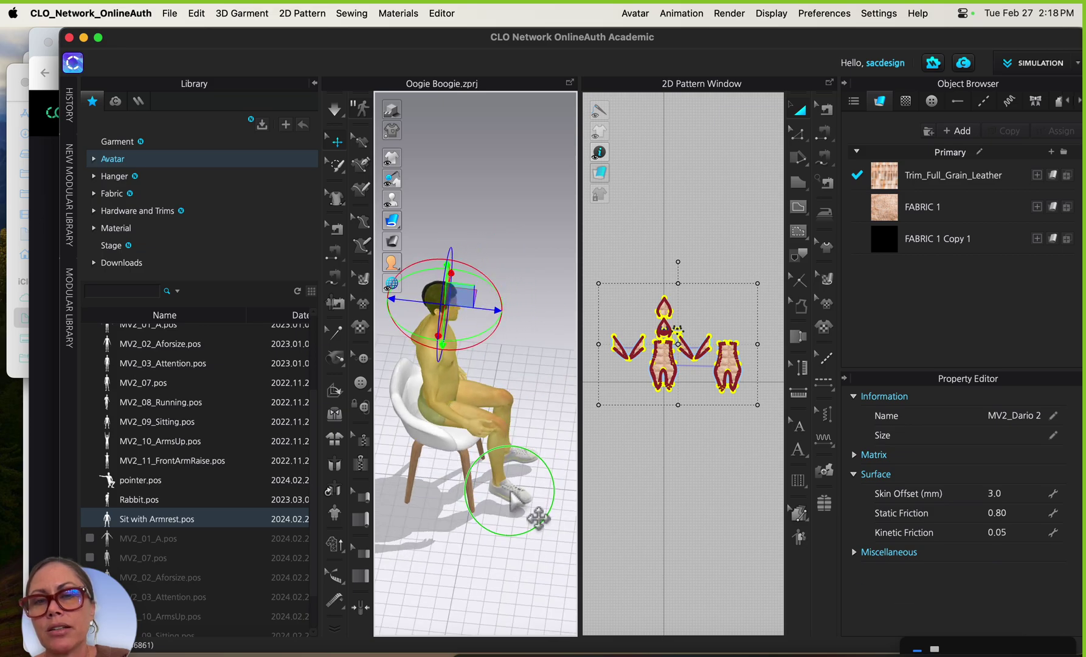
key(2)
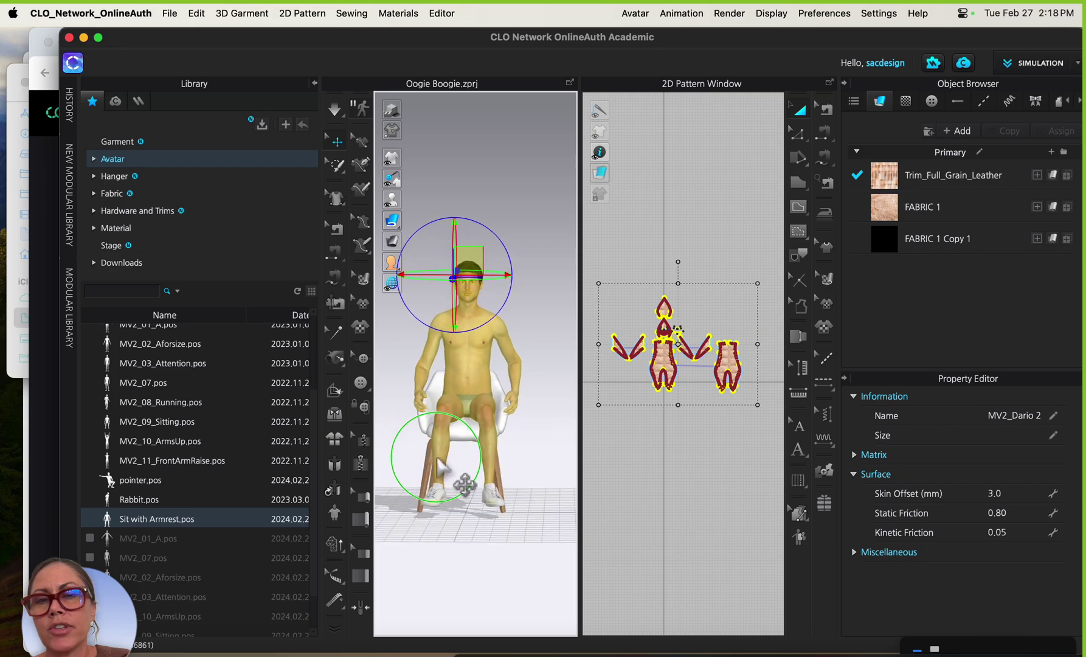
key(6)
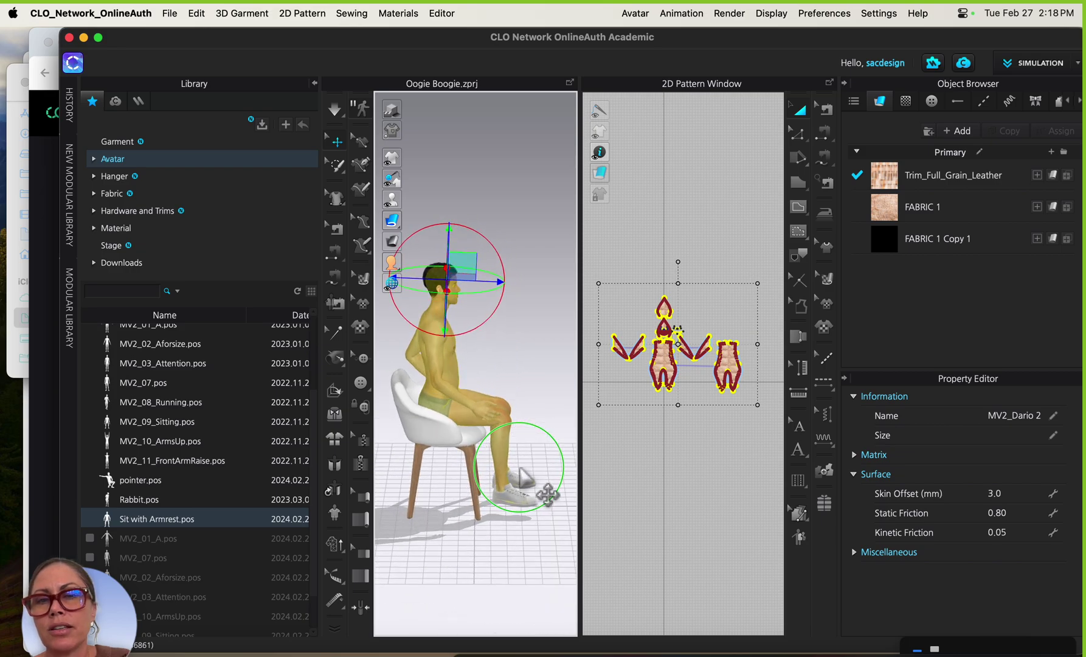
mouse_move(487, 356)
right_down()
mouse_move(497, 359)
mouse_move(465, 353)
right_up()
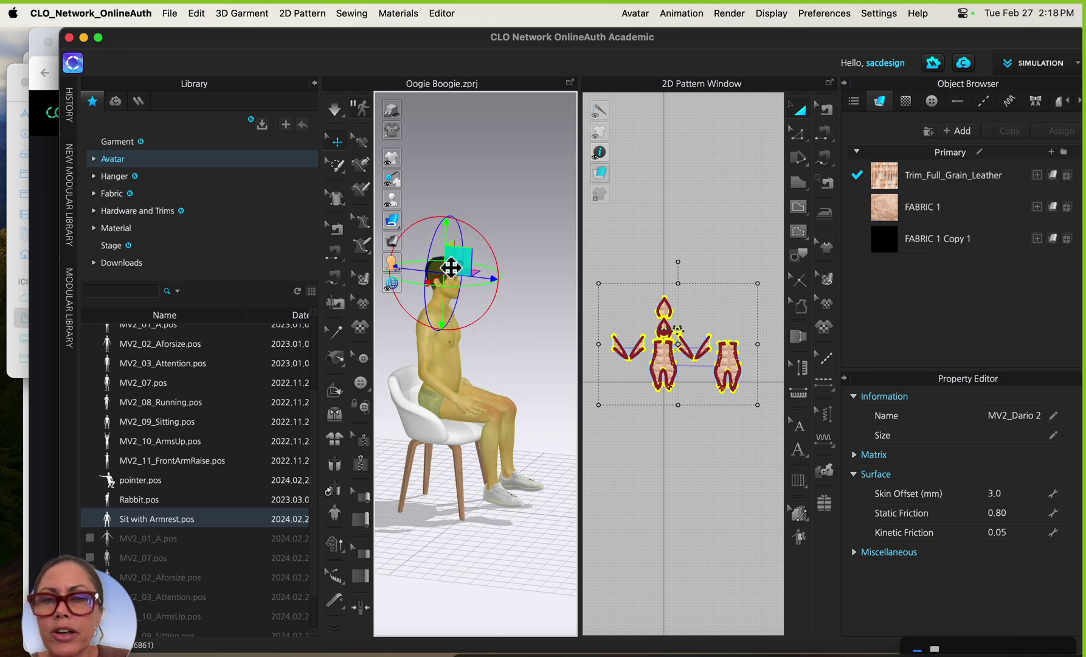
Clear the selection, show the garment again and simulate the costume on the seated avatar
right_click(480, 351)
click(392, 158)
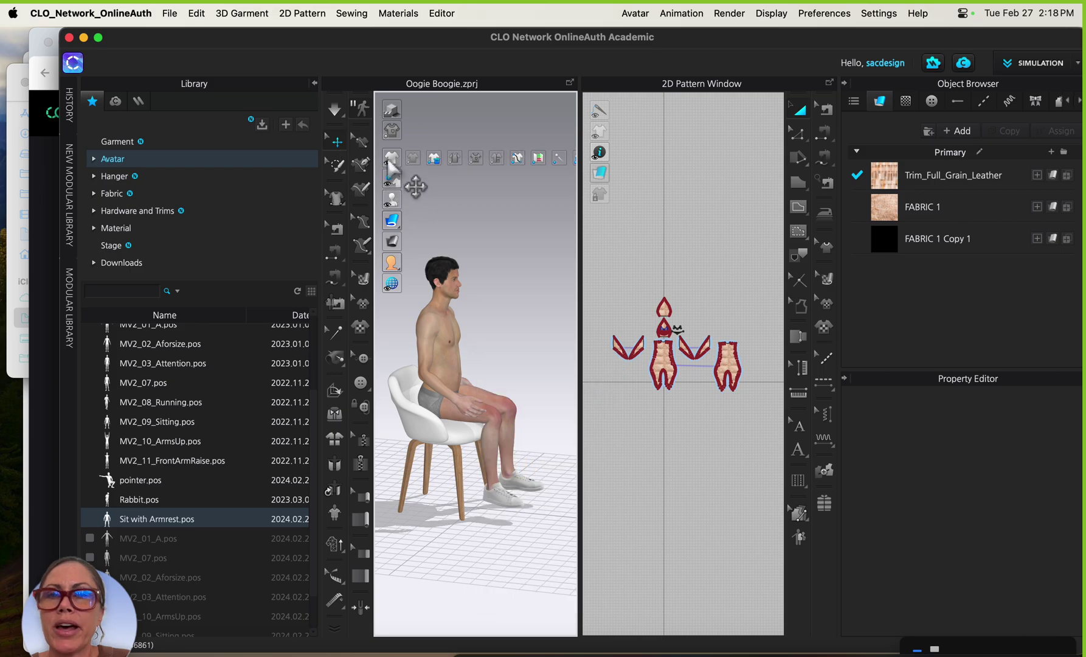
click(392, 158)
key(q)
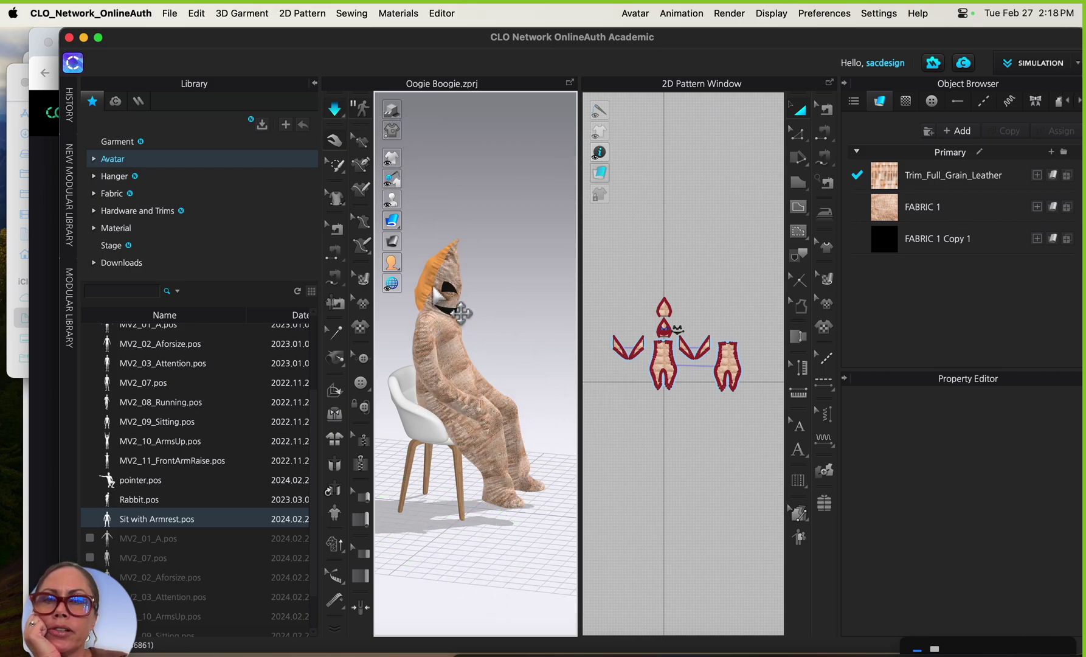
Unstrengthen the orange back hood pattern piece while the simulation runs, and check the seated costume from the front
key(2)
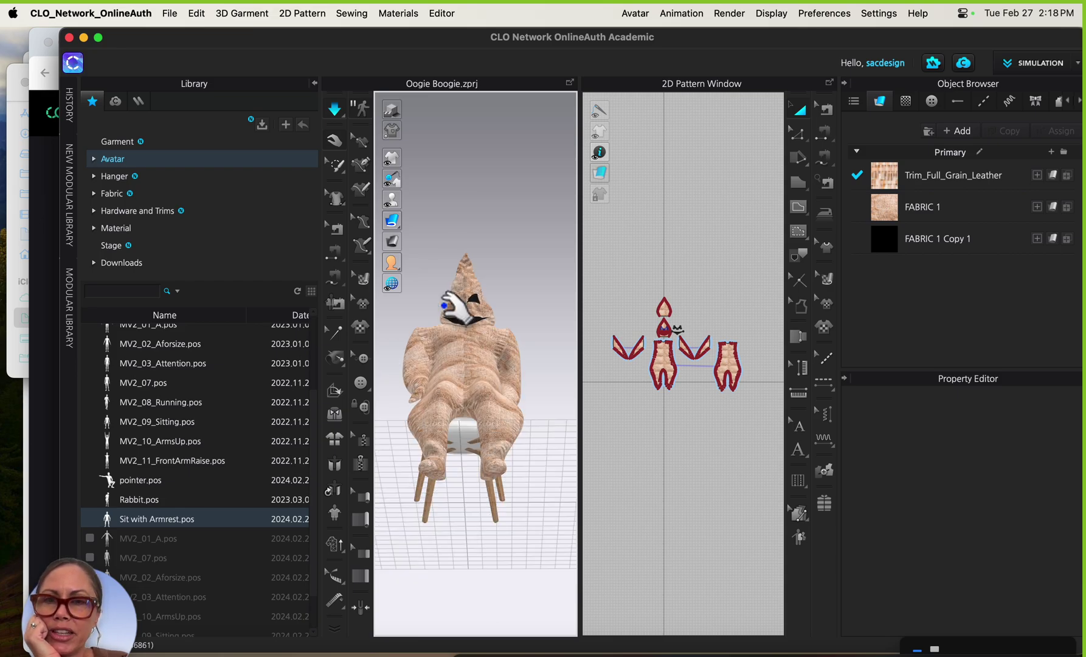
right_drag(489, 450, 592, 453)
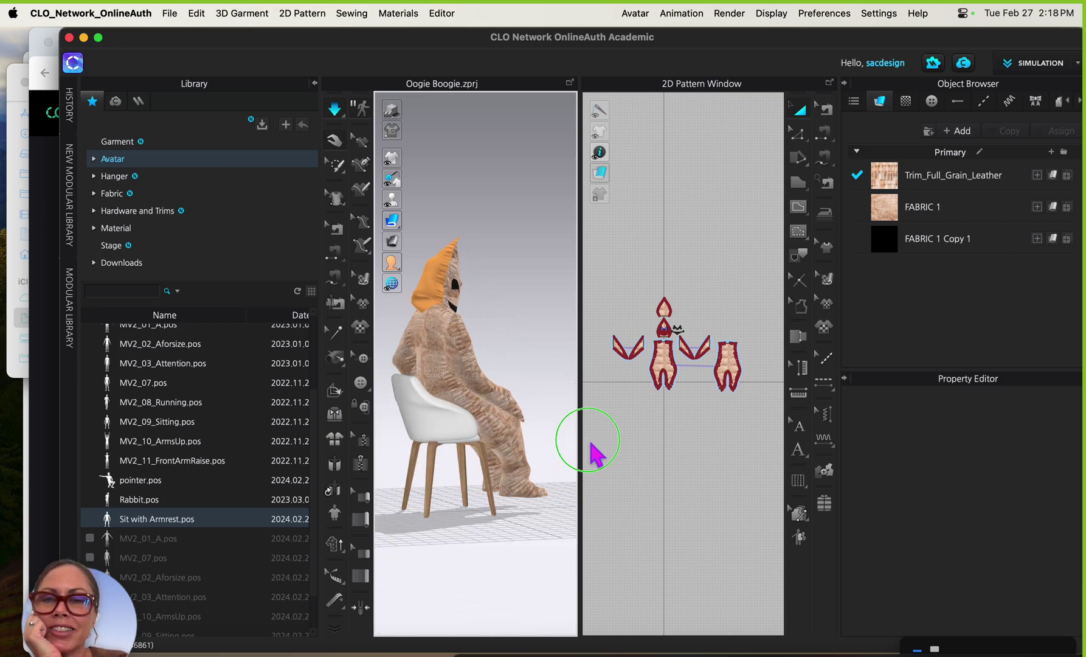
click(434, 272)
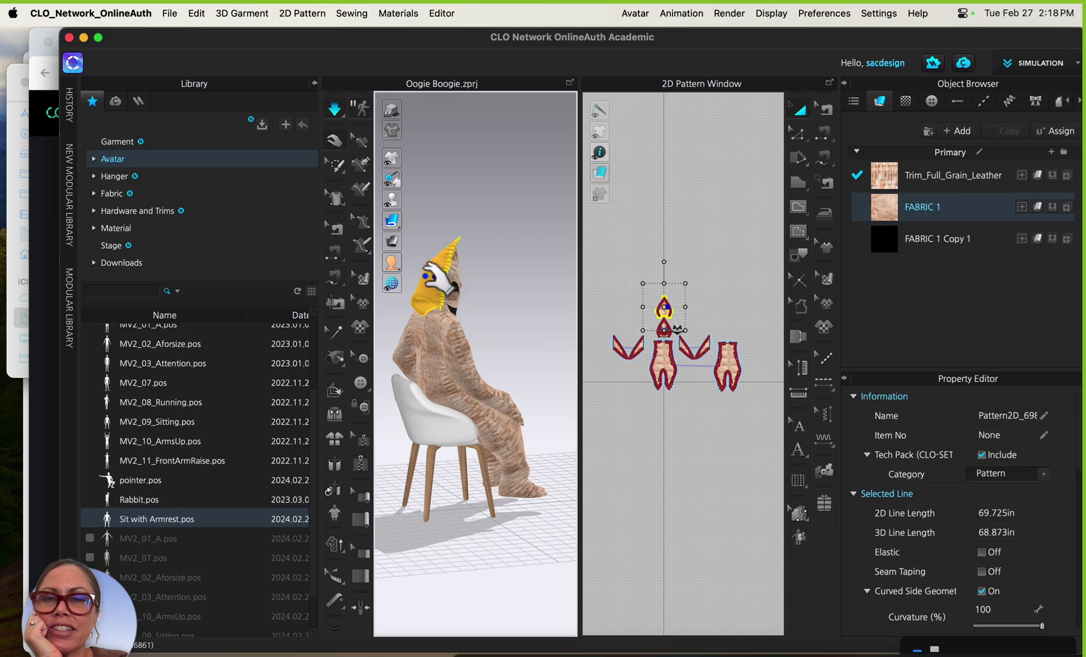
right_click(425, 275)
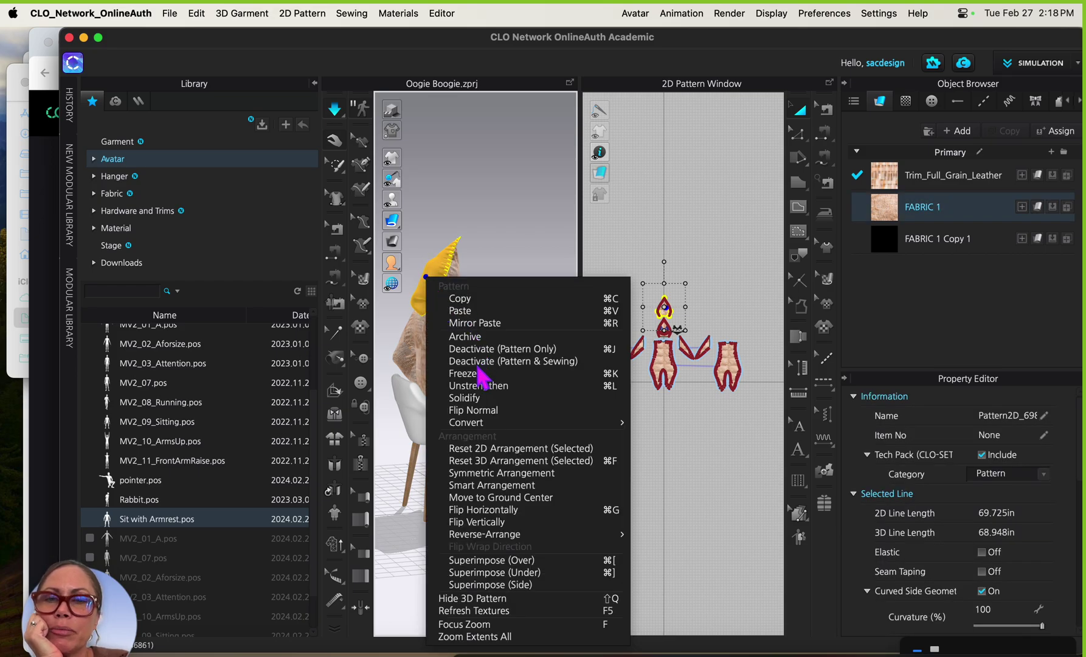
click(483, 398)
click(529, 280)
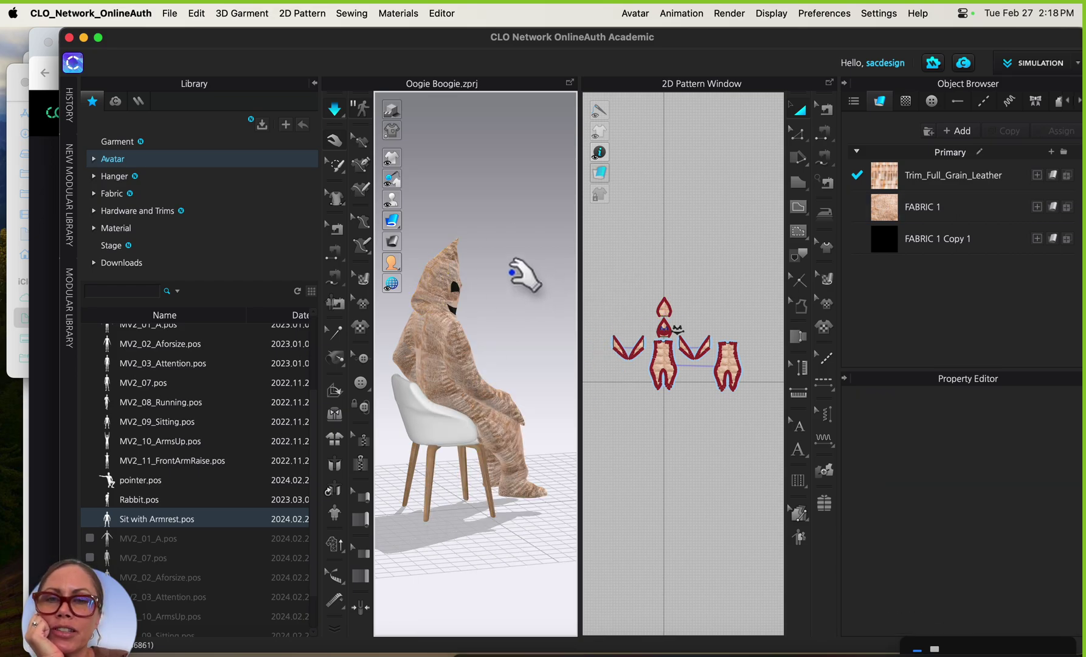
mouse_move(478, 289)
right_down()
mouse_move(457, 275)
mouse_move(463, 285)
mouse_move(380, 279)
mouse_move(374, 268)
mouse_move(392, 285)
mouse_move(485, 295)
mouse_move(477, 303)
mouse_move(472, 274)
right_up()
scroll(495, 429, up, 2)
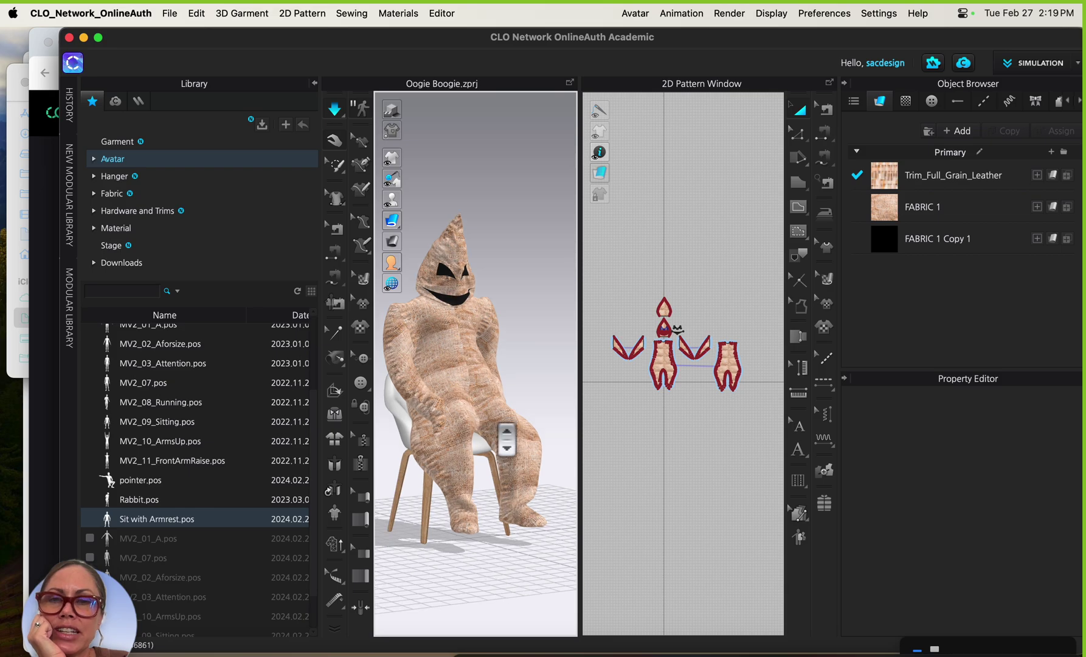
scroll(496, 428, down, 2)
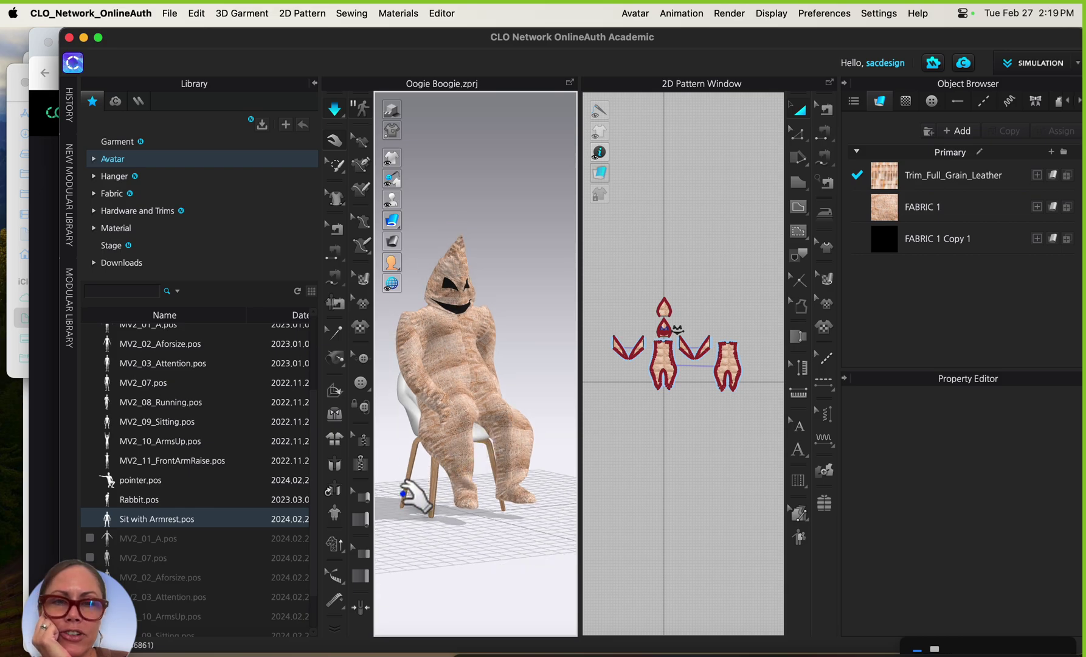